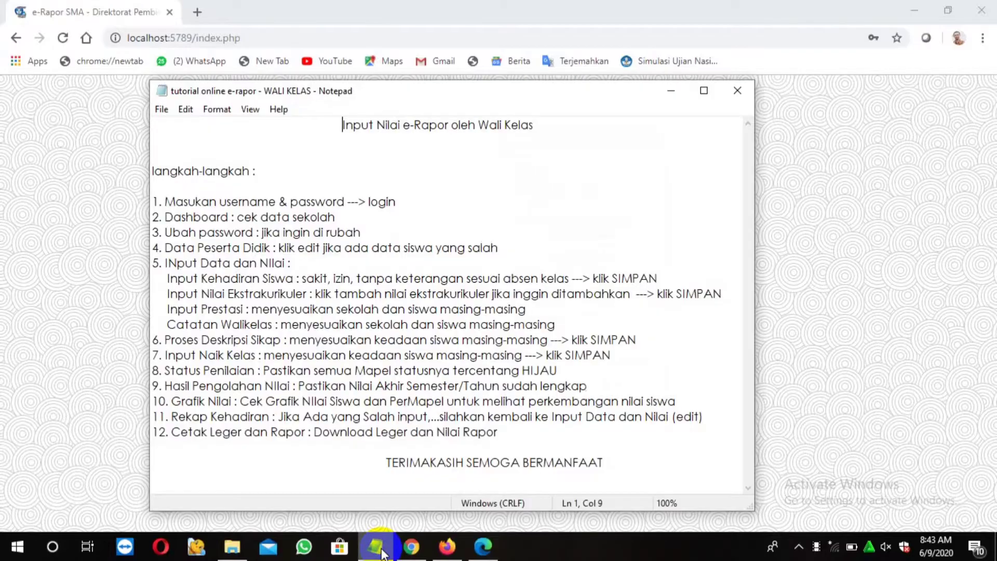
# Move the notes aside, highlight the title, steps heading and step 1, then minimize Notepad
pyautogui.moveTo(538, 101); pyautogui.dragTo(602, 96)
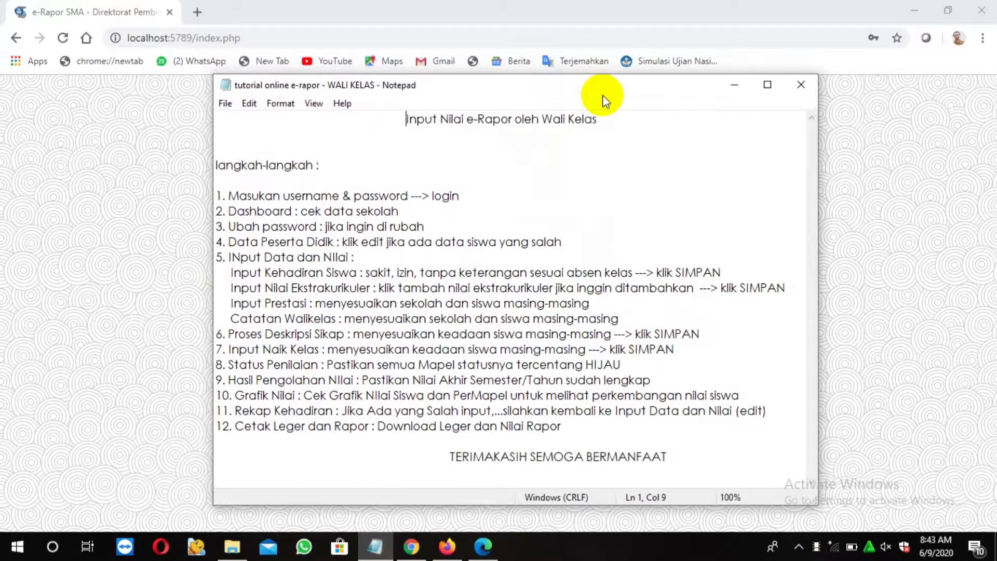
pyautogui.click(407, 119)
pyautogui.moveTo(412, 120); pyautogui.dragTo(594, 130)
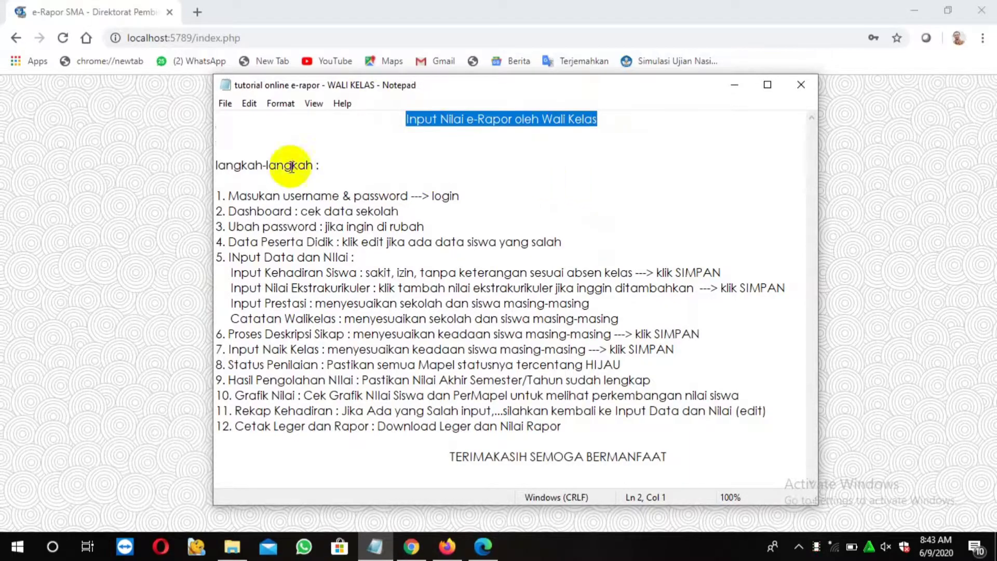
pyautogui.moveTo(219, 165); pyautogui.dragTo(327, 175)
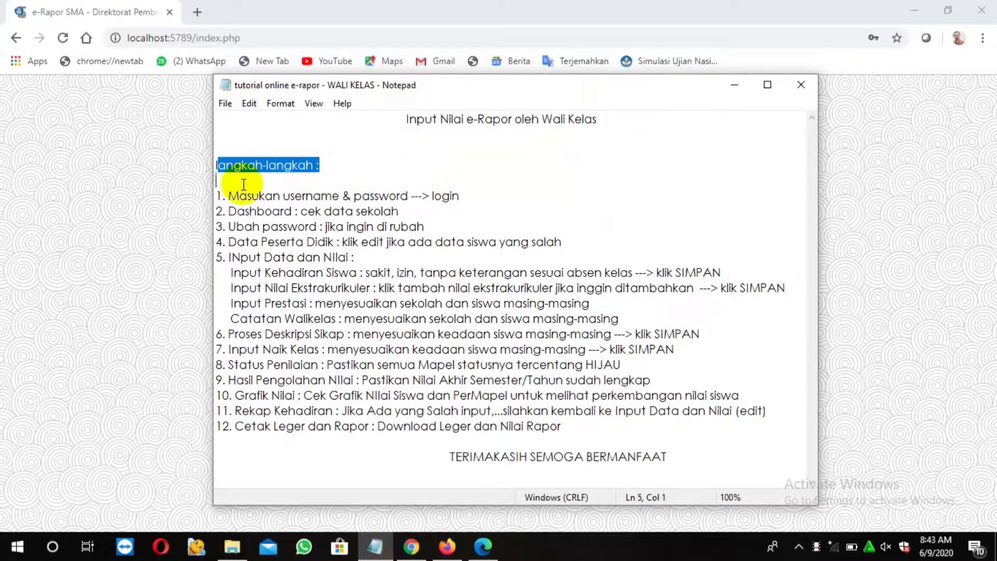
pyautogui.moveTo(217, 195); pyautogui.dragTo(471, 202)
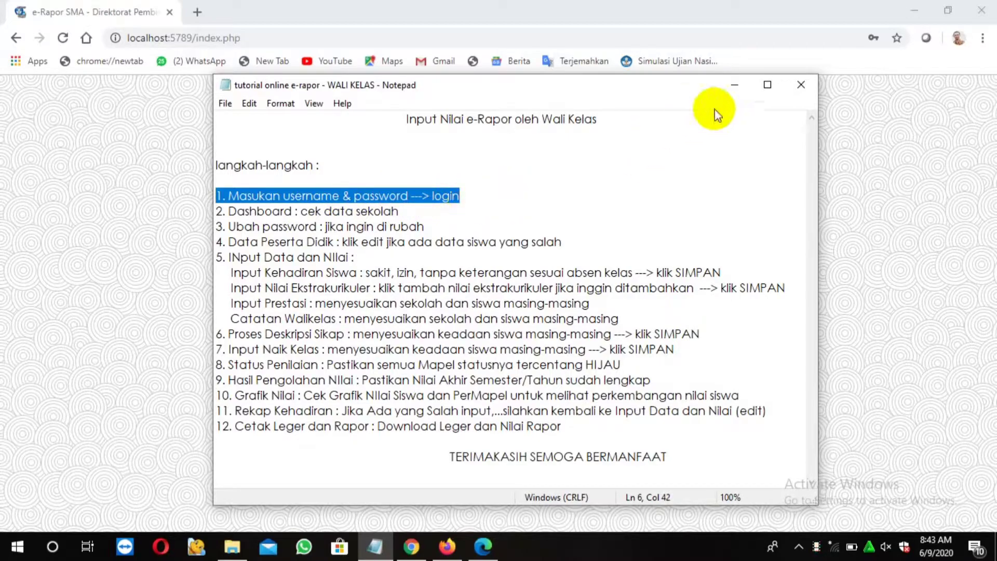
pyautogui.click(733, 90)
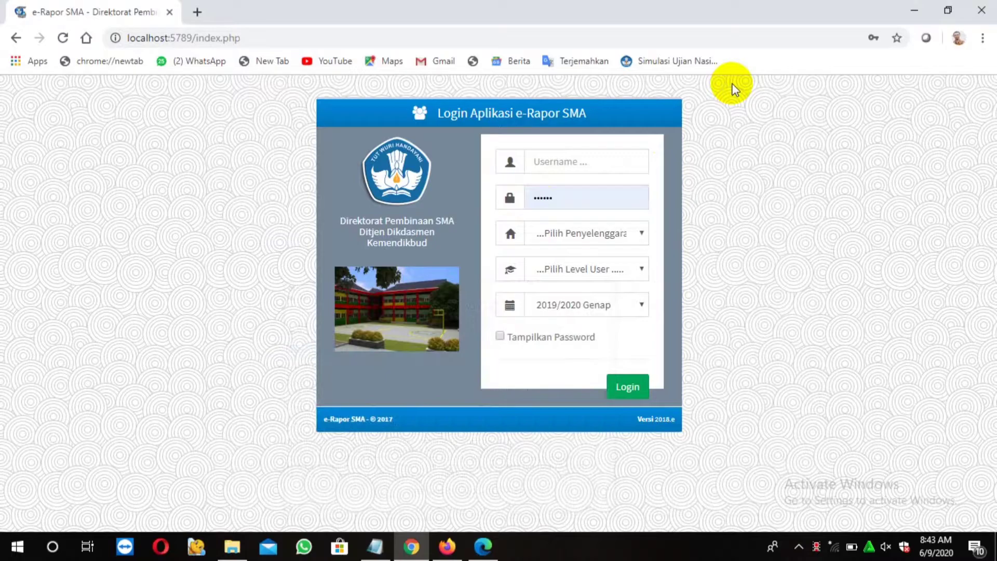
# Enter the homeroom username and fill the password from the saved login
pyautogui.click(560, 163)
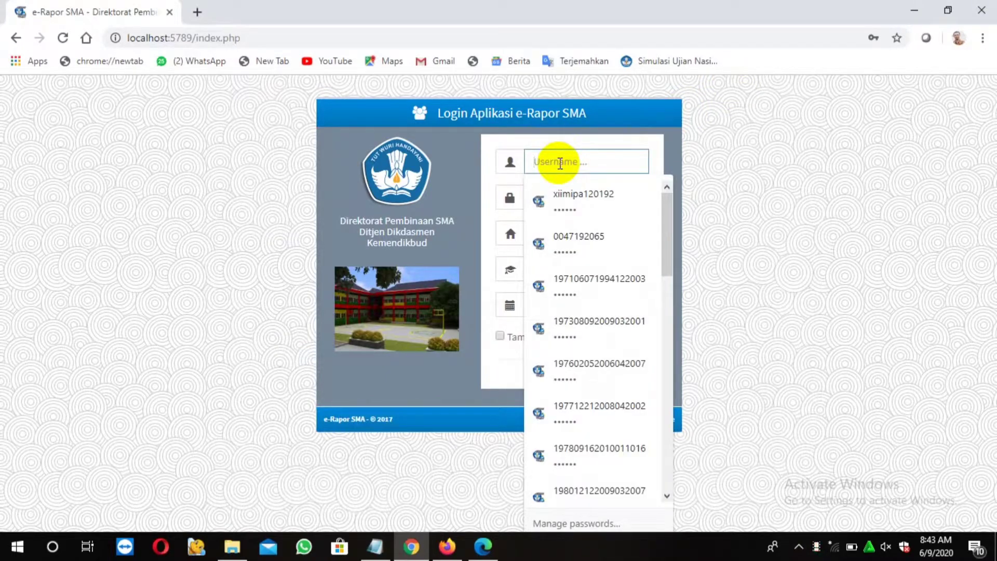
pyautogui.write('xii')
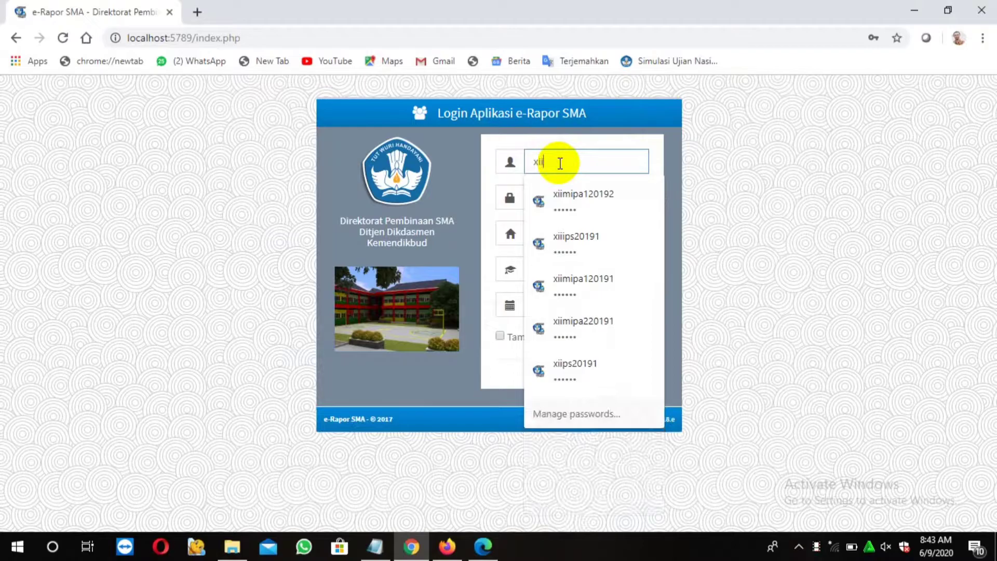
pyautogui.write('mip')
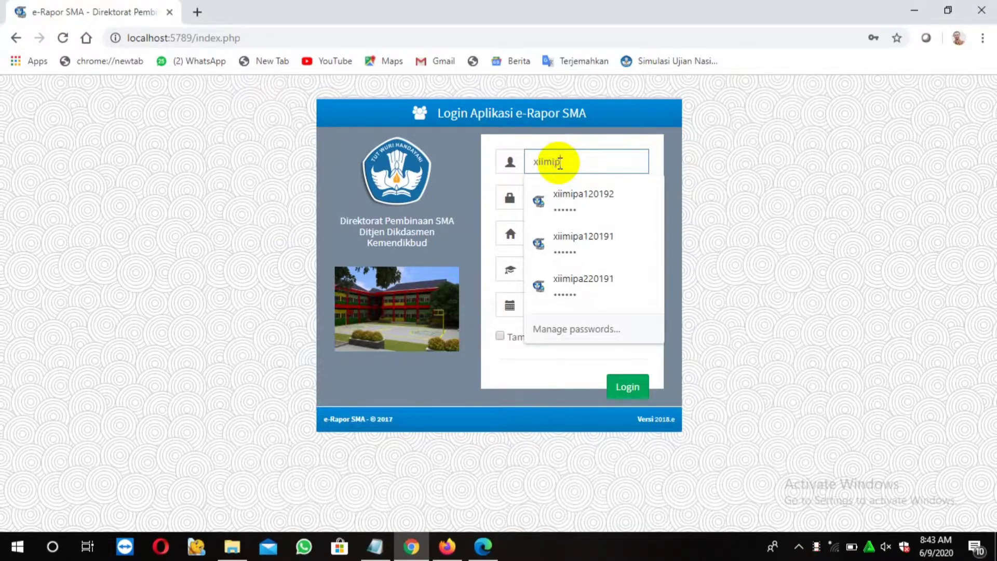
pyautogui.write('a120')
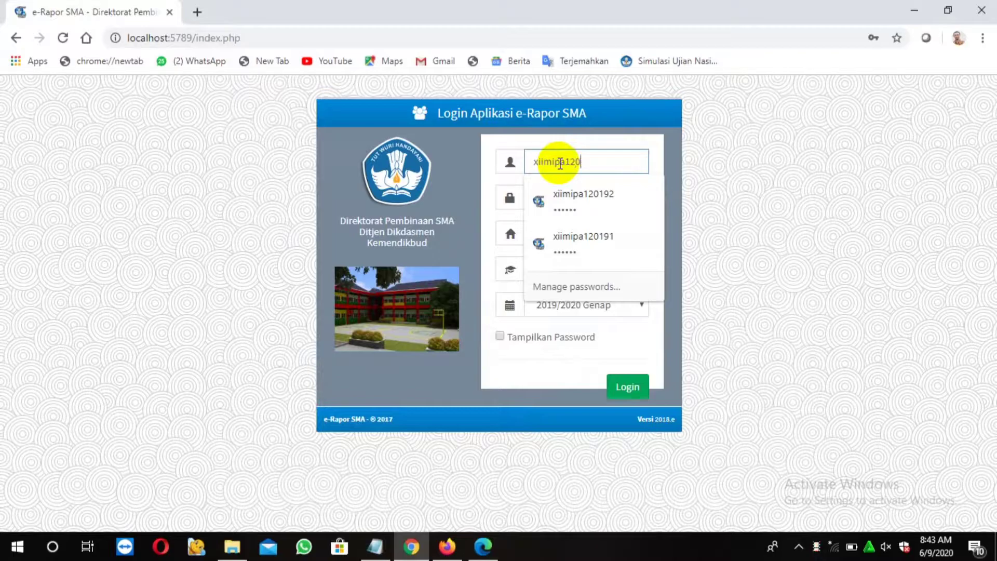
pyautogui.write('0')
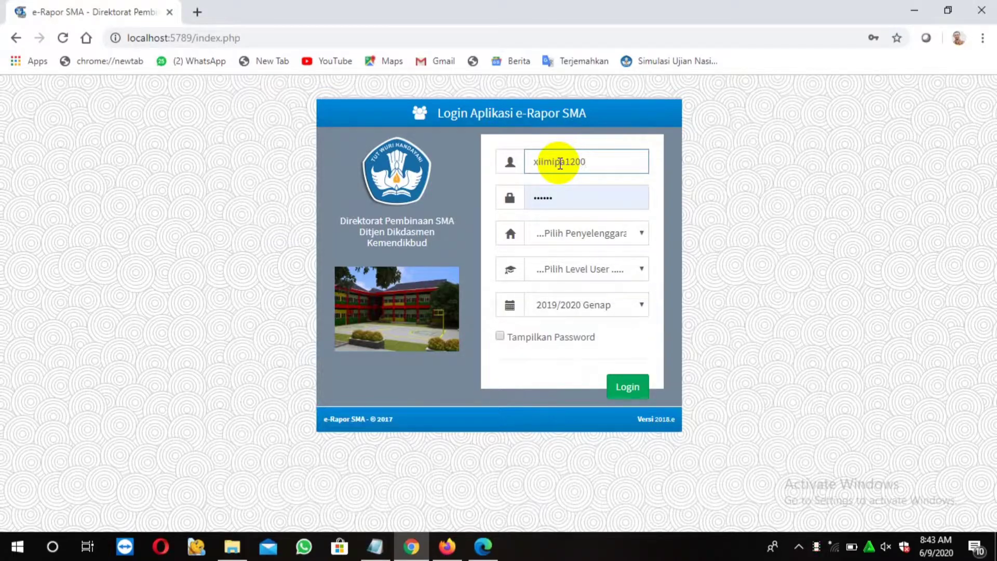
pyautogui.press('BackSpace')
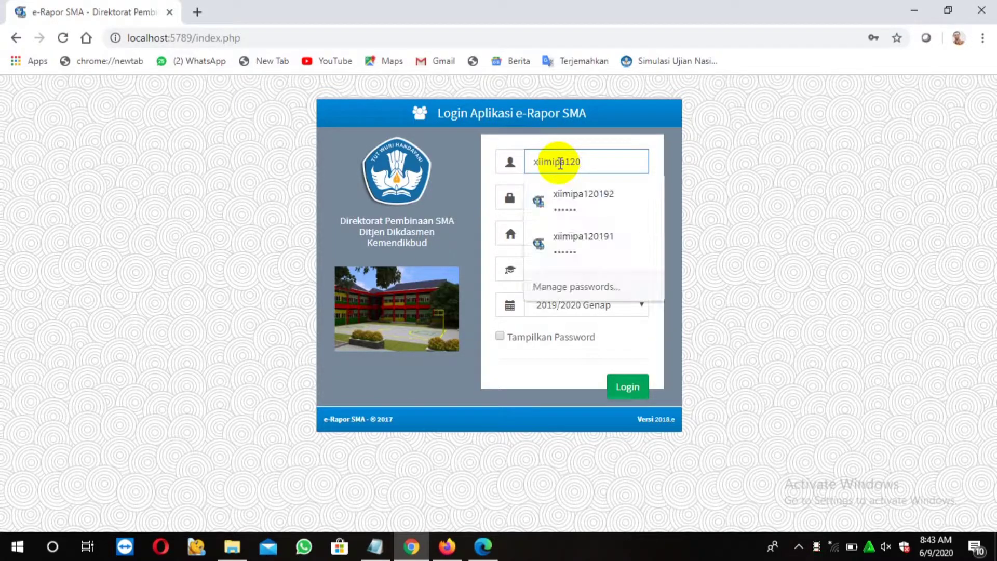
pyautogui.write('192')
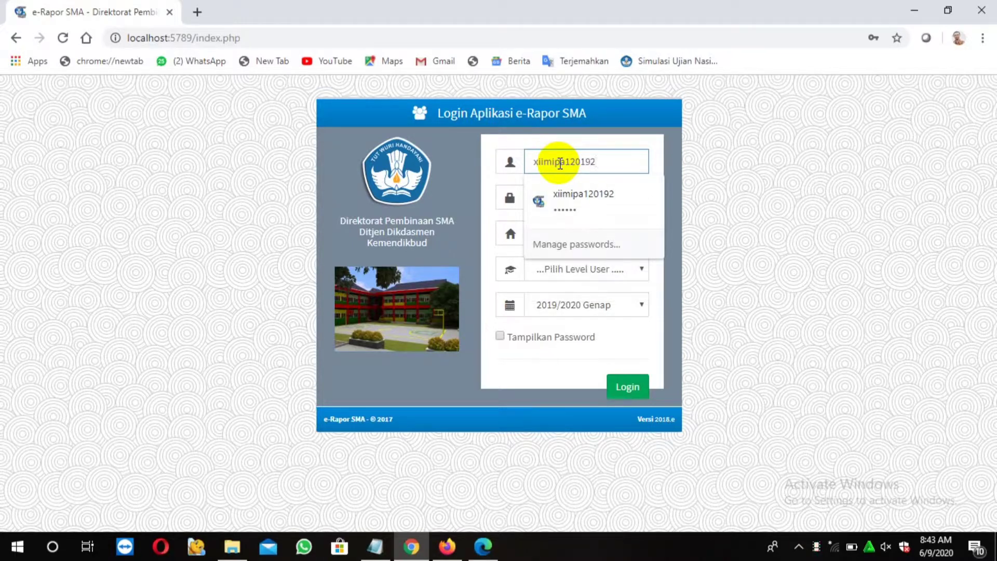
pyautogui.click(566, 194)
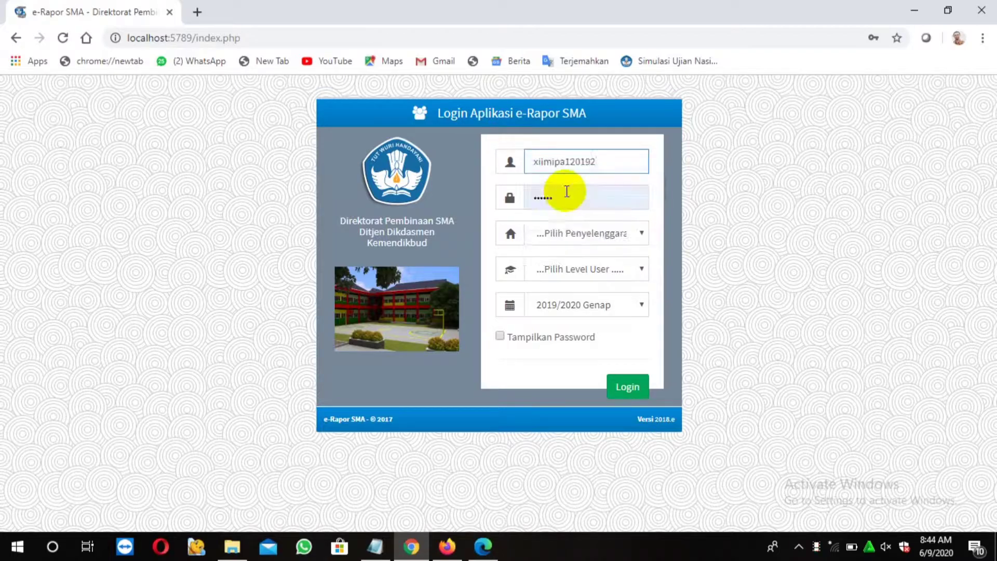
# Choose Sistem Paket and Wali Kelas/PA, and show the password as plain text
pyautogui.click(637, 234)
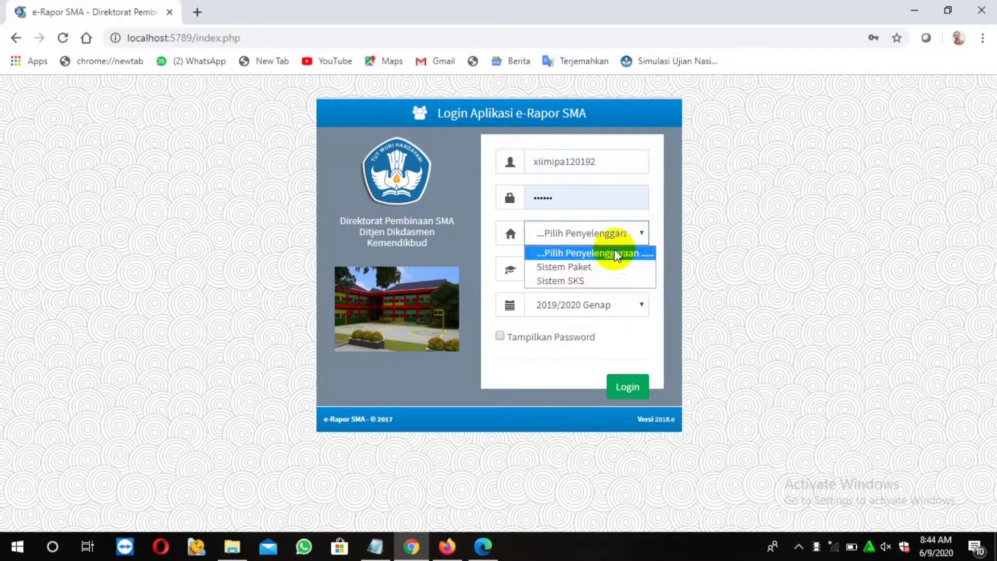
pyautogui.click(605, 268)
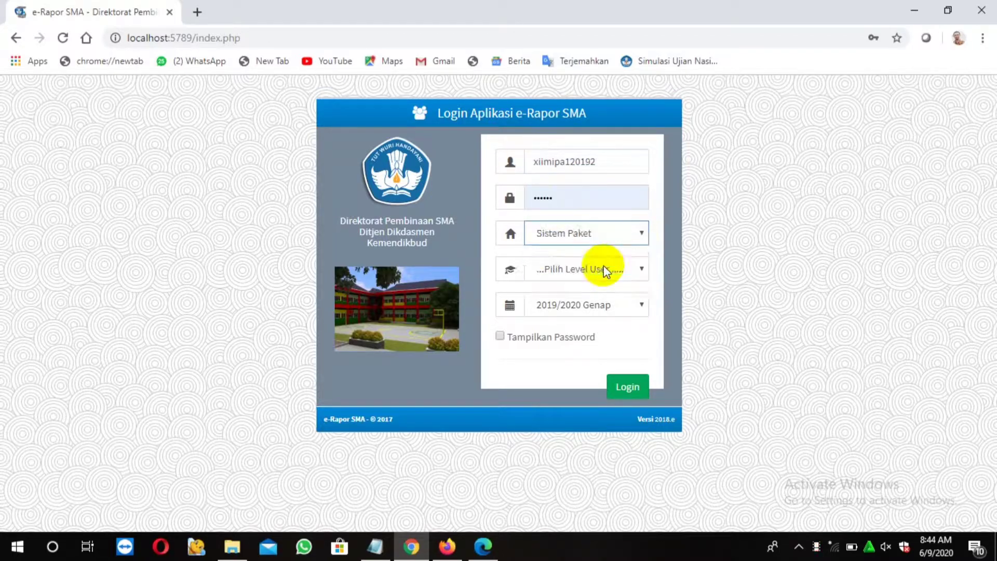
pyautogui.click(641, 270)
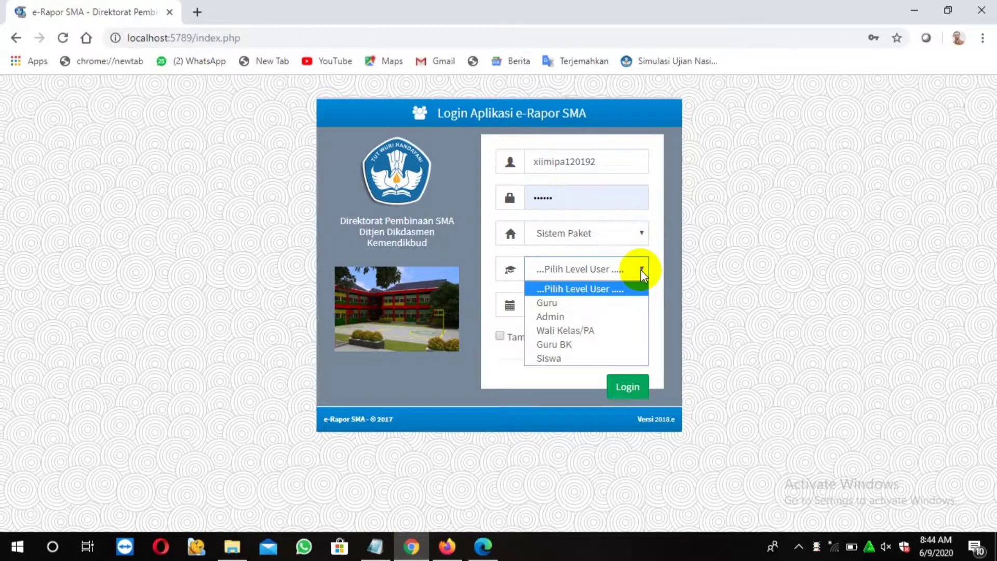
pyautogui.click(593, 332)
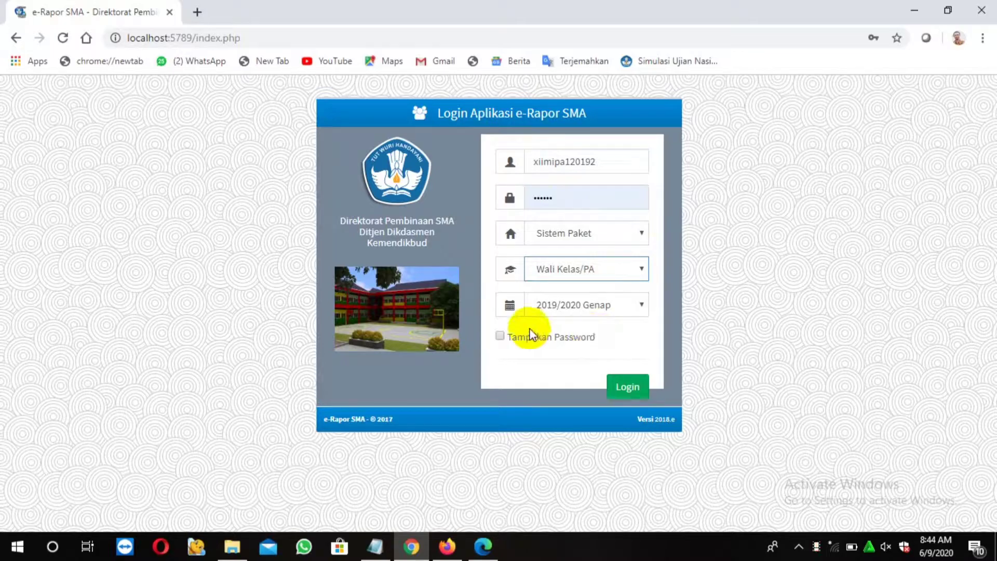
pyautogui.click(499, 336)
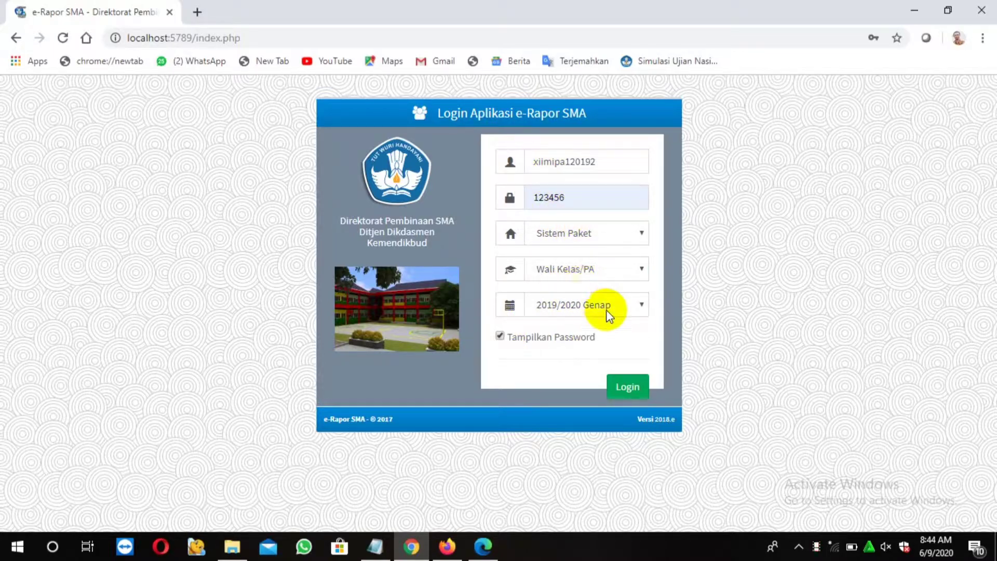
# Log in, check tutorial step 2, and review the SMAN 1 SAWA school data
pyautogui.click(628, 389)
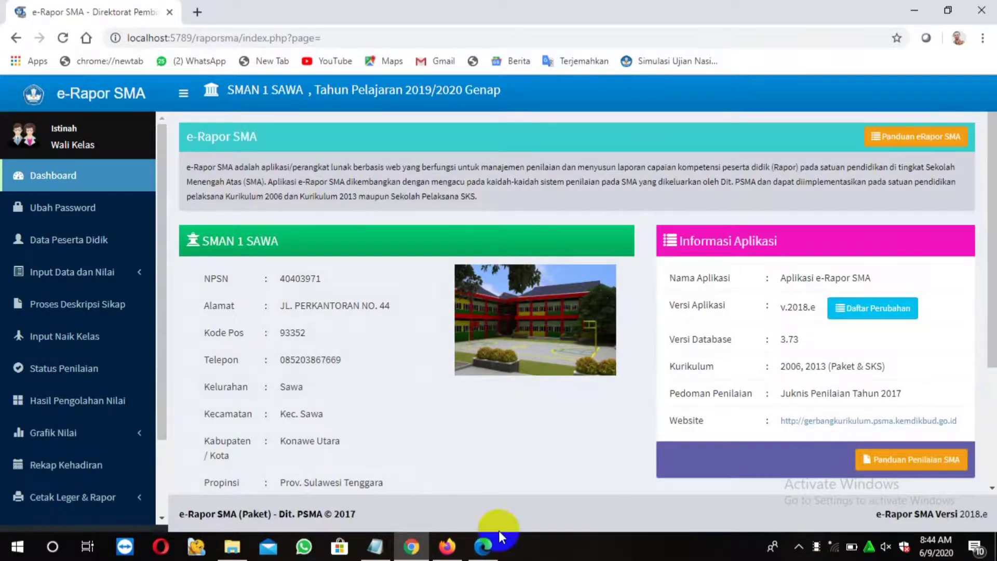
pyautogui.click(378, 549)
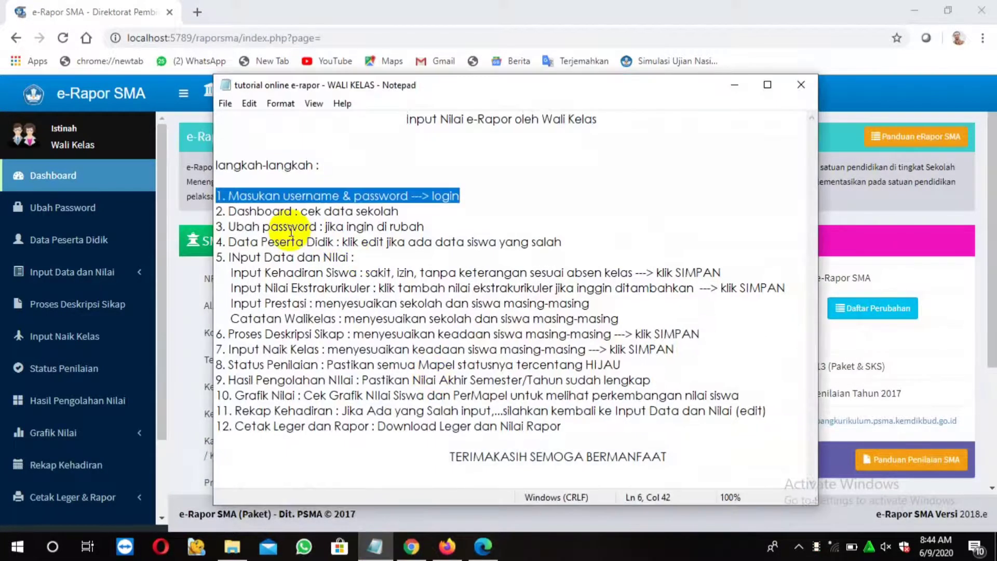
pyautogui.moveTo(222, 212); pyautogui.dragTo(413, 214)
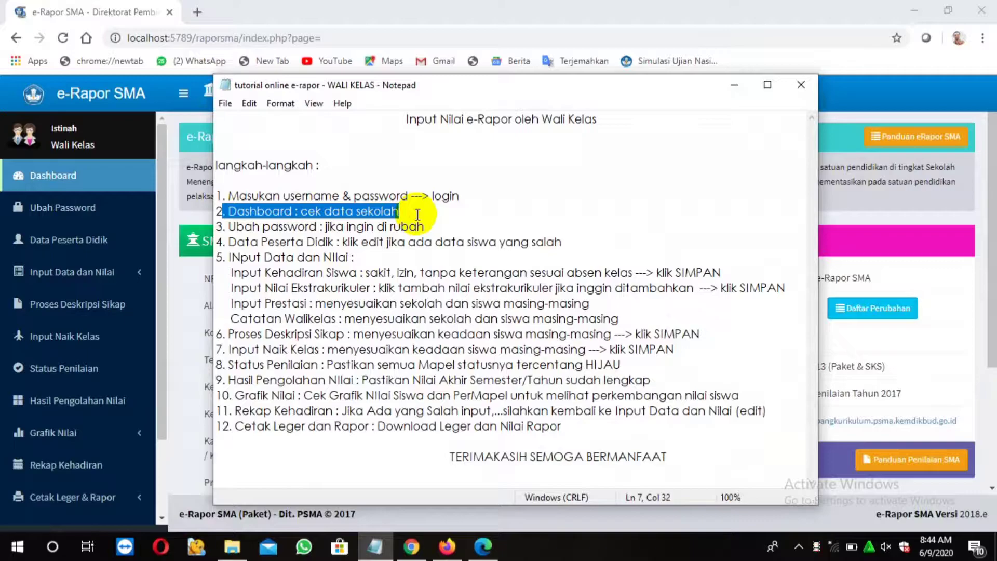
pyautogui.click(894, 207)
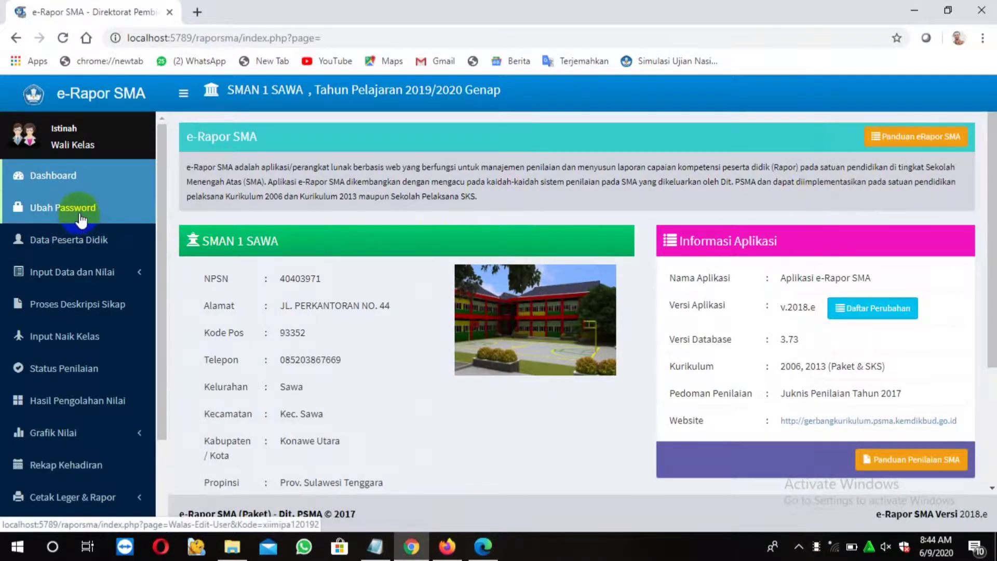
pyautogui.click(70, 177)
pyautogui.scroll(-3, 455, 353)
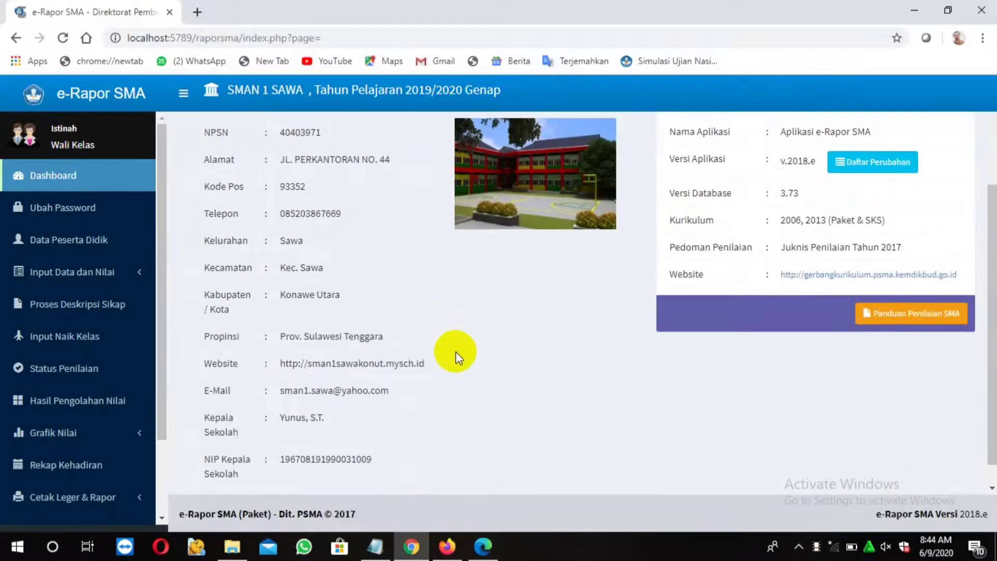
# Check tutorial step 3 and go to the Ubah Password page
pyautogui.click(379, 542)
pyautogui.moveTo(228, 227); pyautogui.dragTo(424, 226)
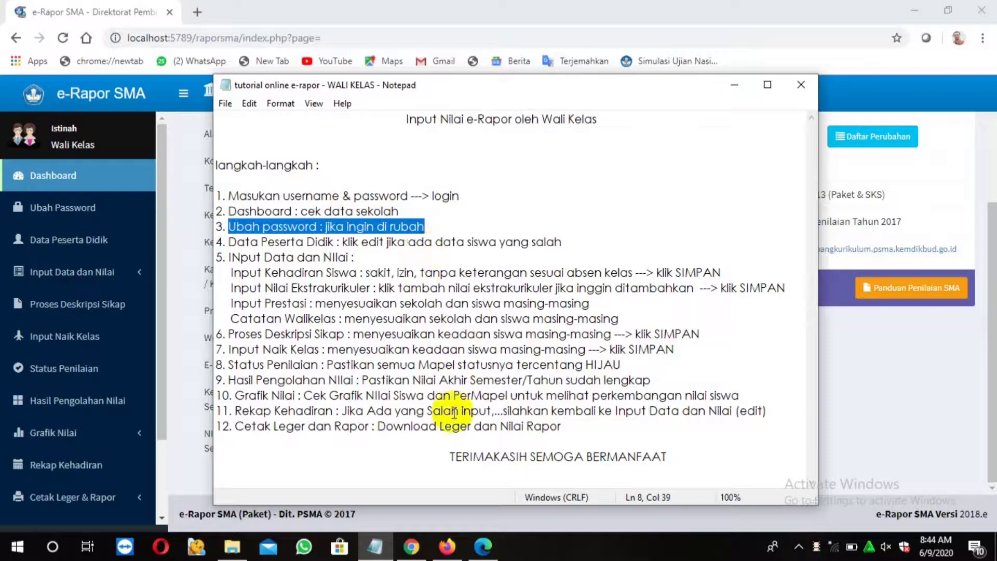
pyautogui.click(85, 215)
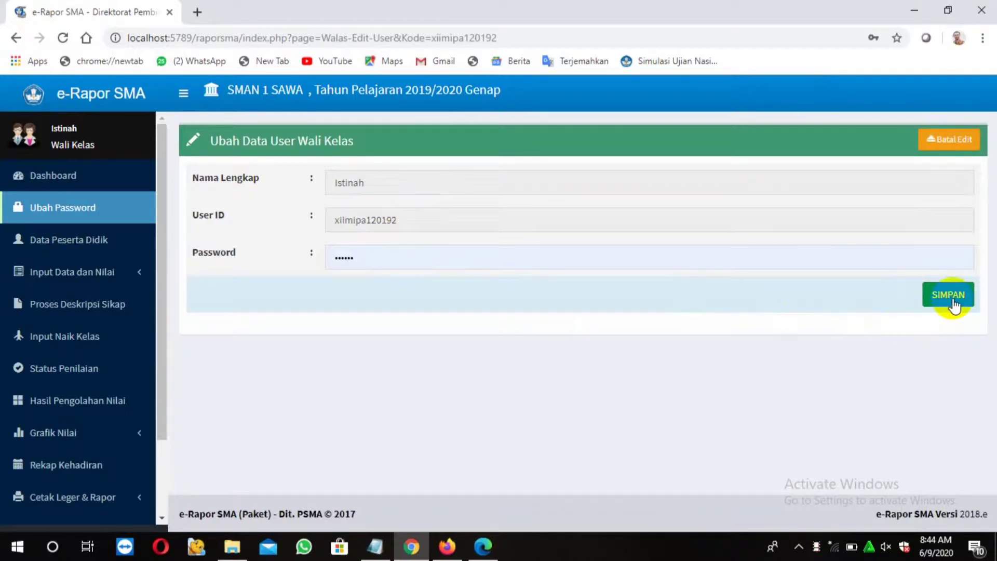
# Review tutorial step 4 on student data, then open the Data Peserta Didik list
pyautogui.click(375, 546)
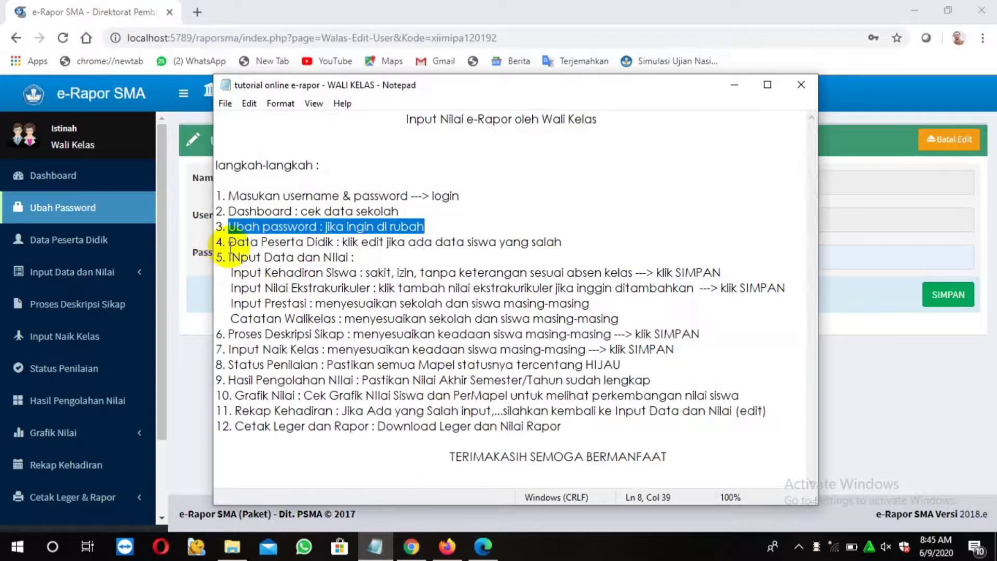
pyautogui.moveTo(219, 244); pyautogui.dragTo(572, 242)
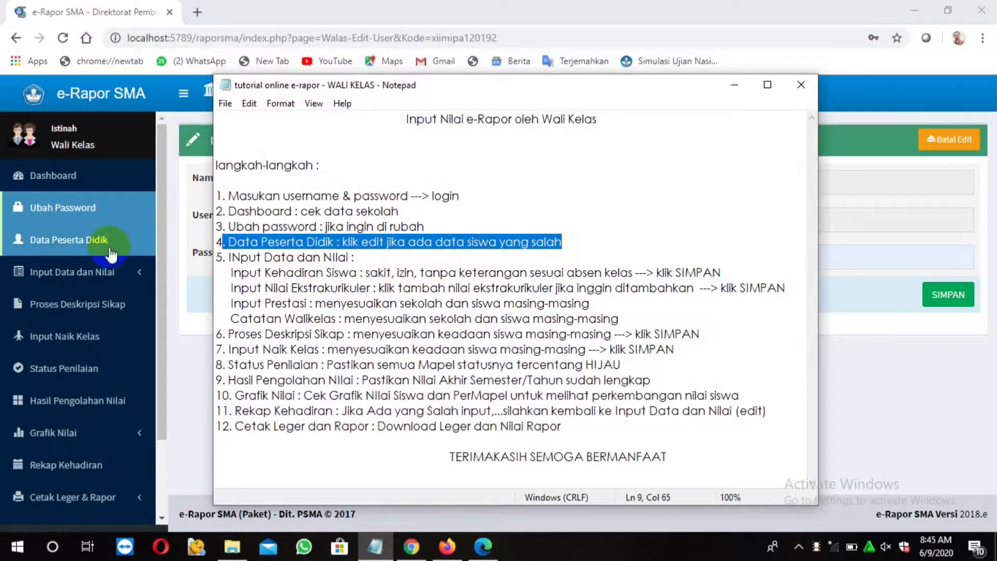
pyautogui.click(82, 244)
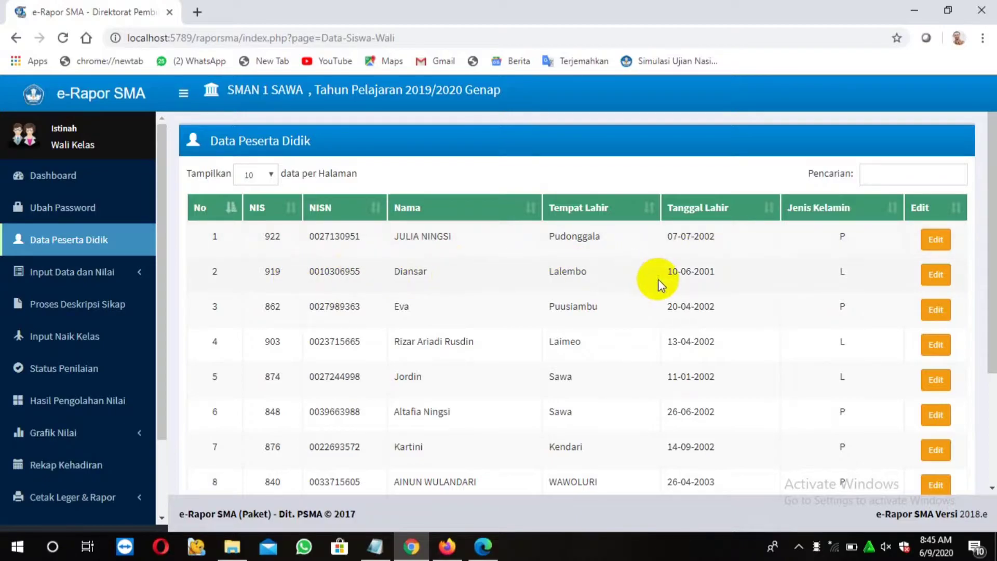
# Open the second student's edit form, then highlight step 5 and the Input Kehadiran Siswa line
pyautogui.click(934, 275)
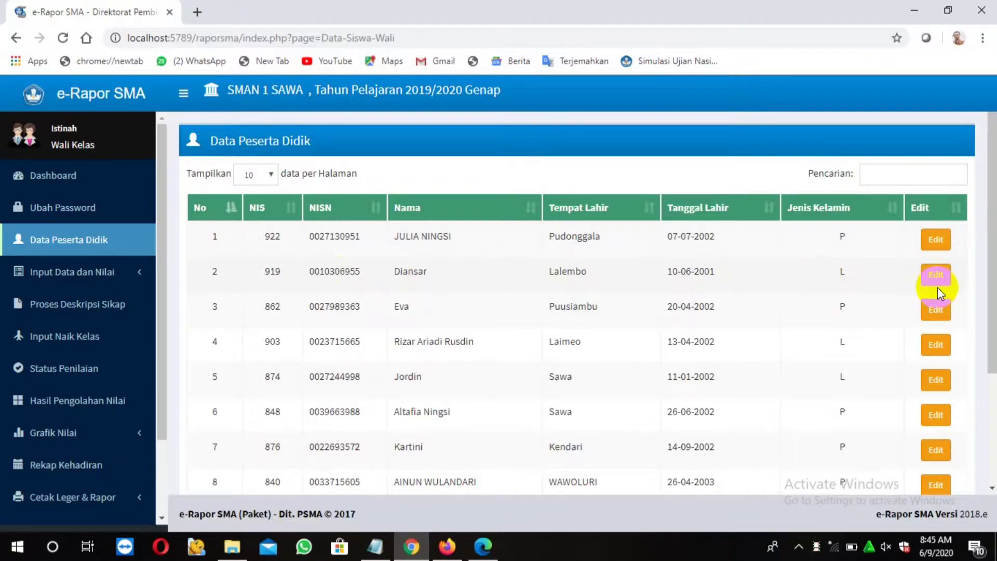
pyautogui.click(375, 546)
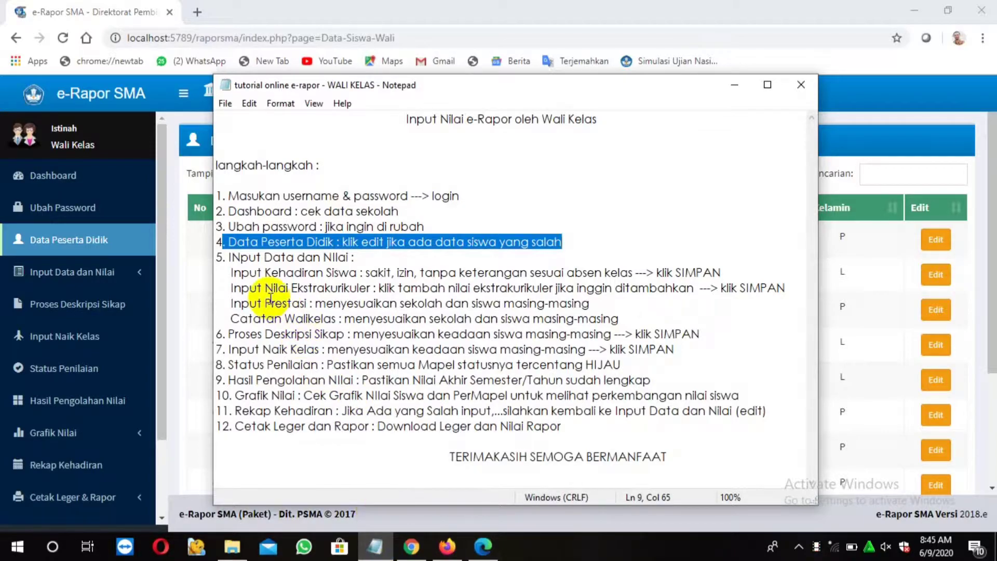
pyautogui.moveTo(218, 260); pyautogui.dragTo(364, 261)
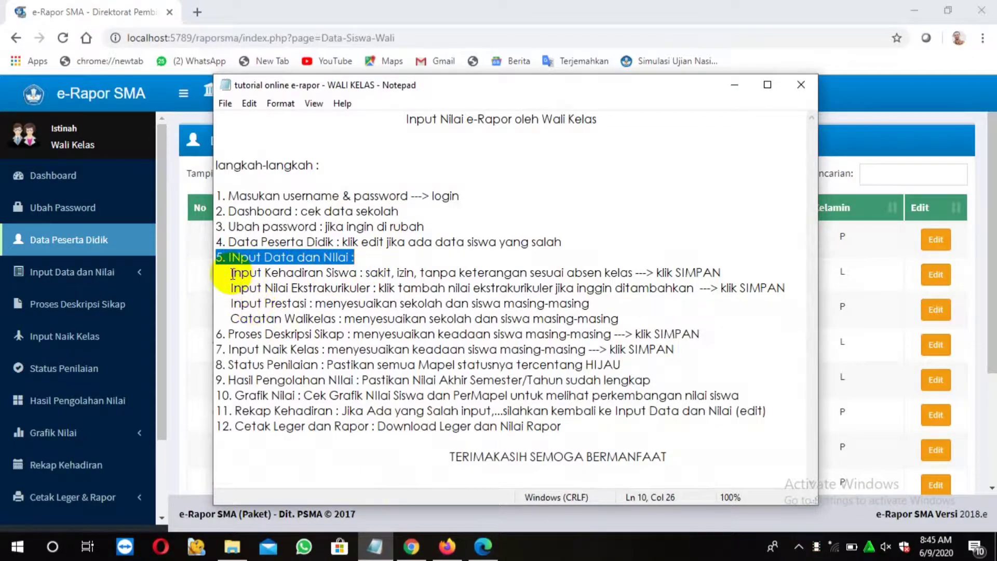
pyautogui.moveTo(232, 274); pyautogui.dragTo(723, 273)
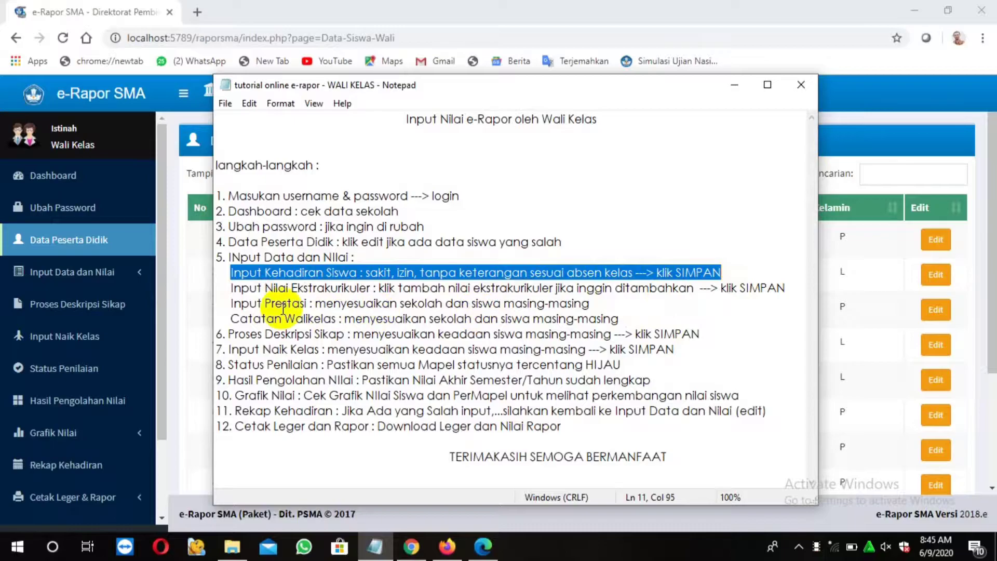
pyautogui.click(140, 275)
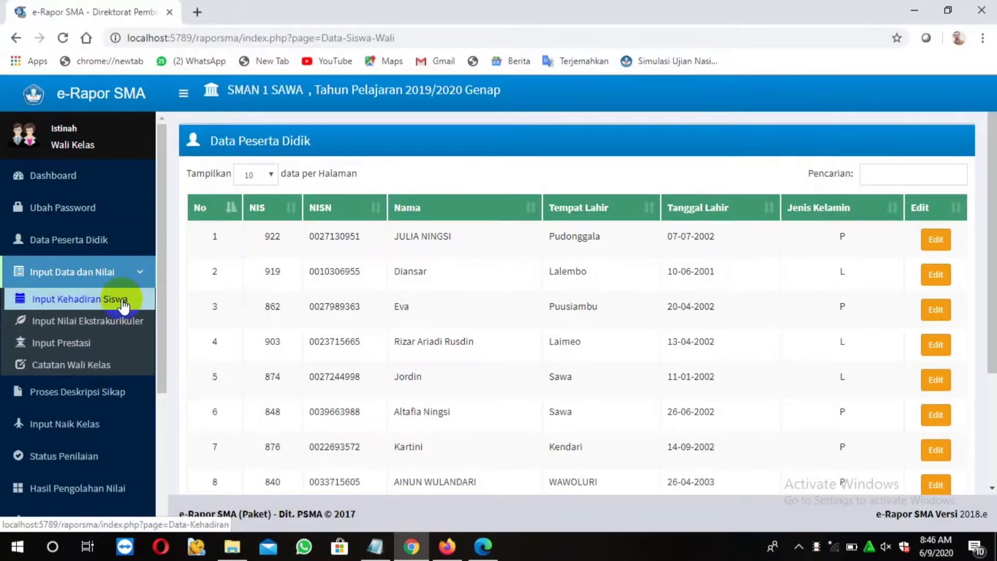
# Load the attendance table for class XII MIPA 1, Semester 6
pyautogui.click(122, 304)
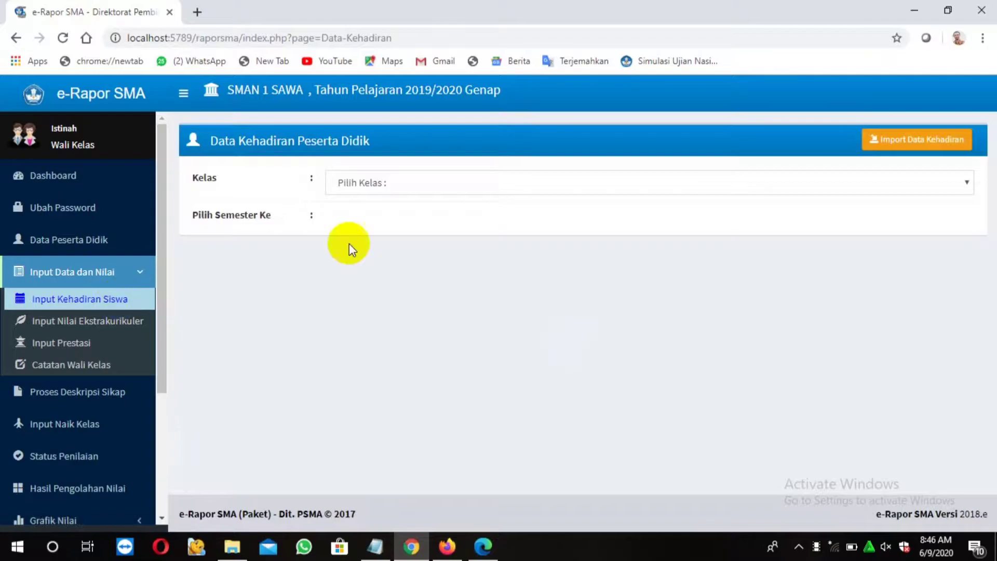
pyautogui.click(965, 181)
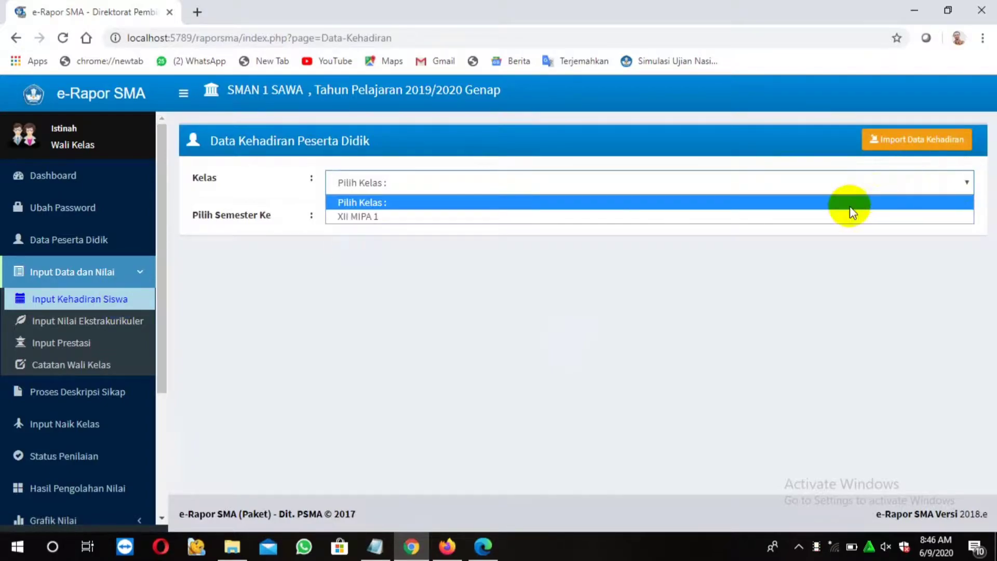
pyautogui.click(832, 216)
pyautogui.click(961, 220)
pyautogui.click(594, 253)
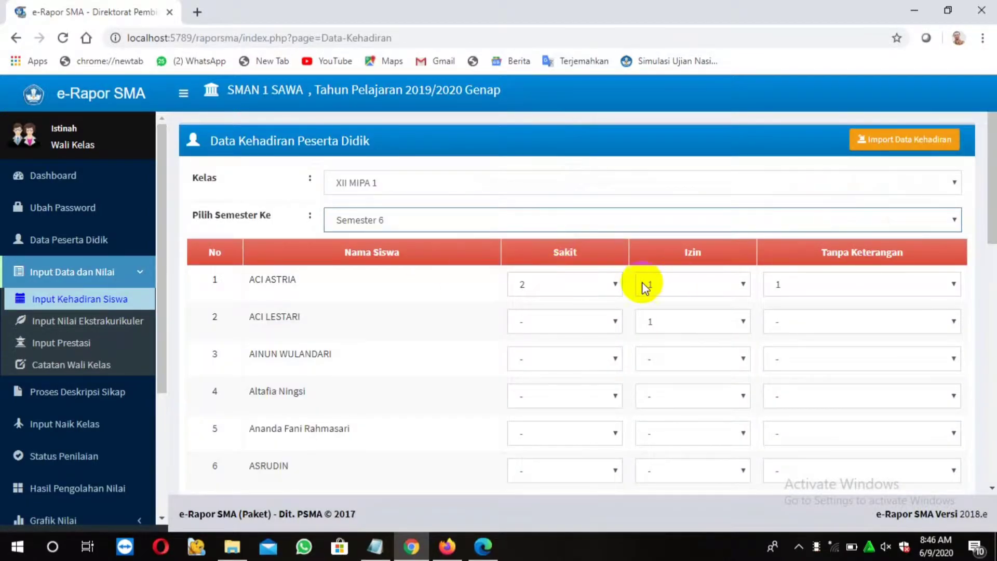
# Set the first student to 1 sick, 2 excused, 1 unexcused, and save all 21 records
pyautogui.click(616, 284)
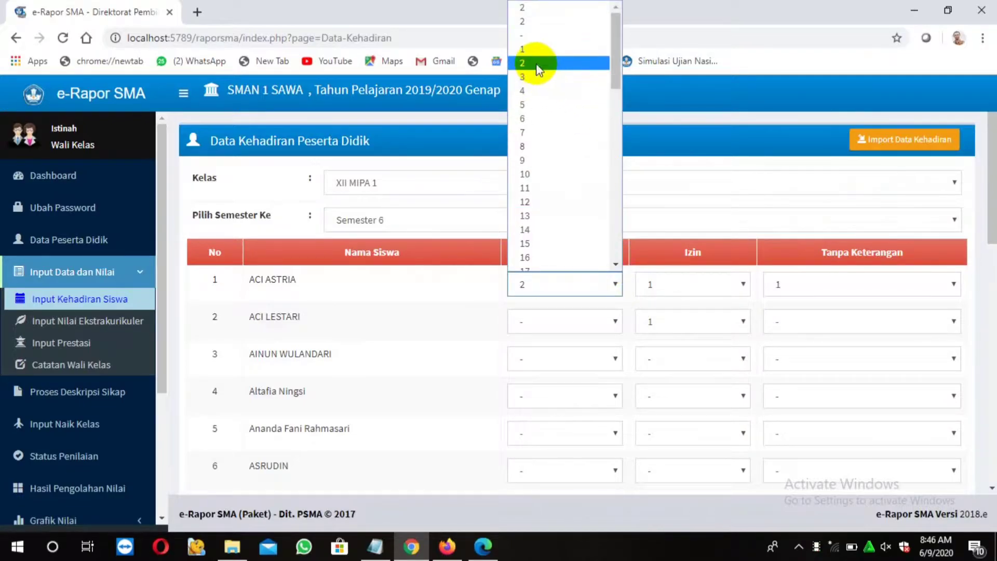
pyautogui.click(530, 48)
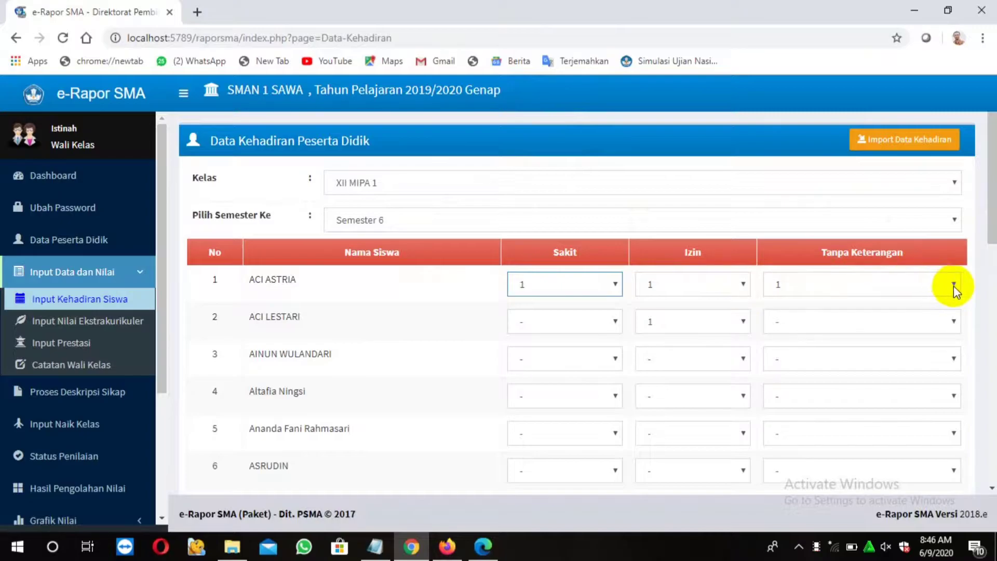
pyautogui.click(743, 285)
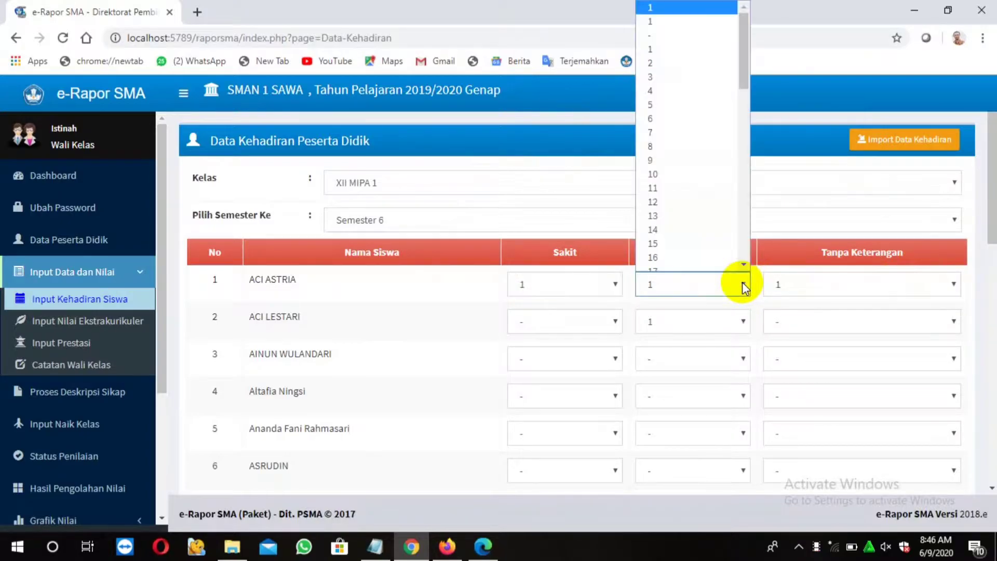
pyautogui.click(649, 57)
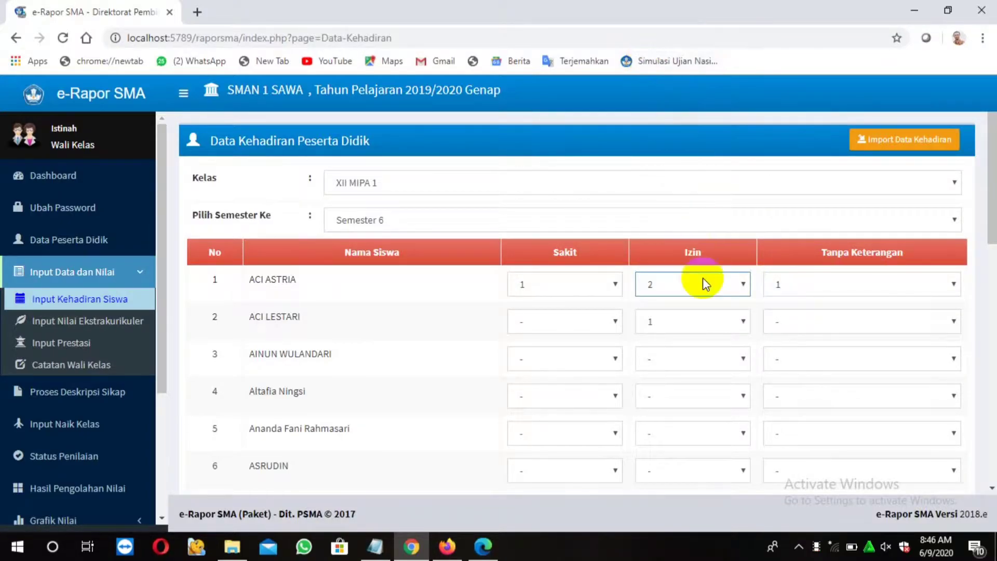
pyautogui.click(954, 288)
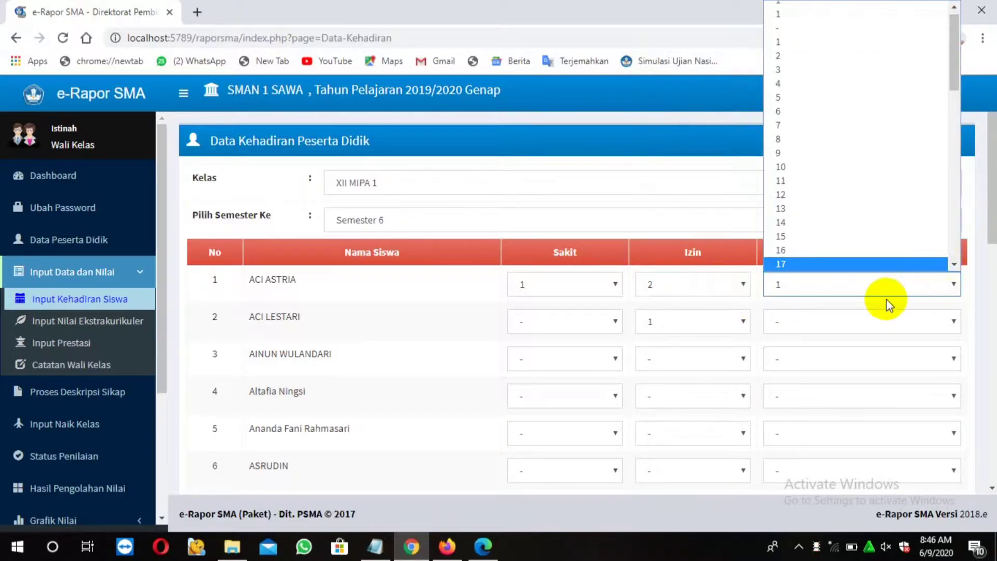
pyautogui.click(849, 284)
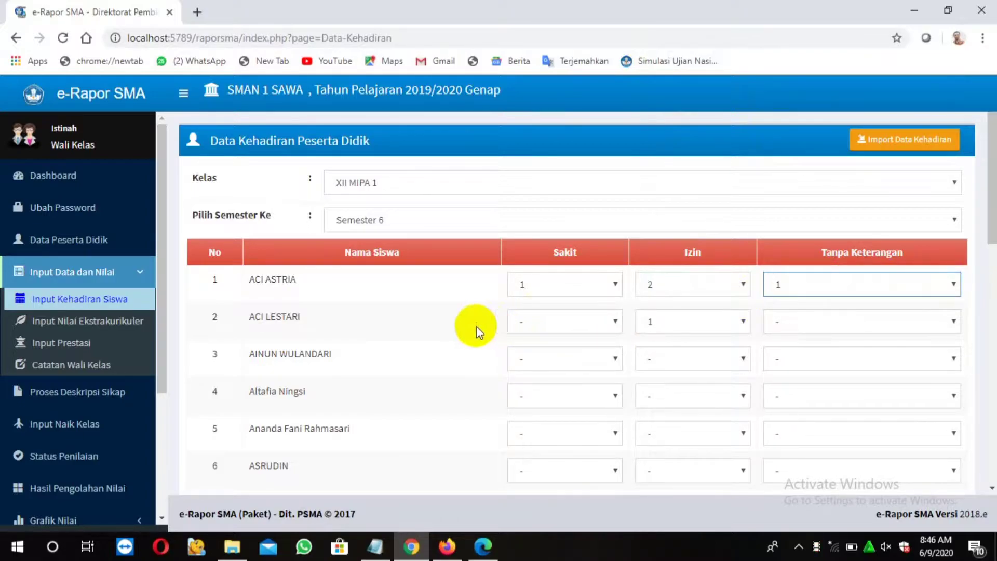
pyautogui.scroll(-5, 581, 326)
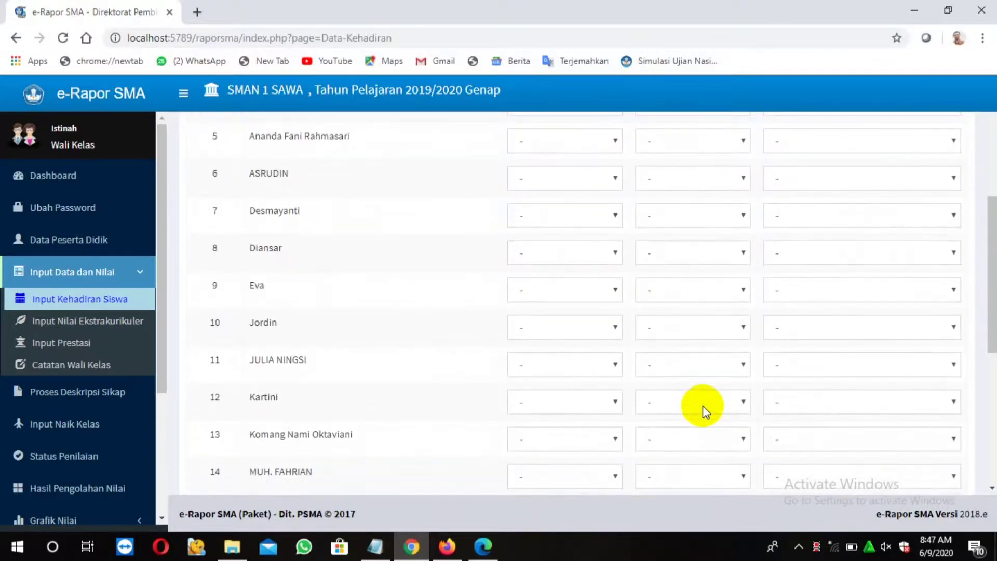
pyautogui.scroll(-6, 703, 406)
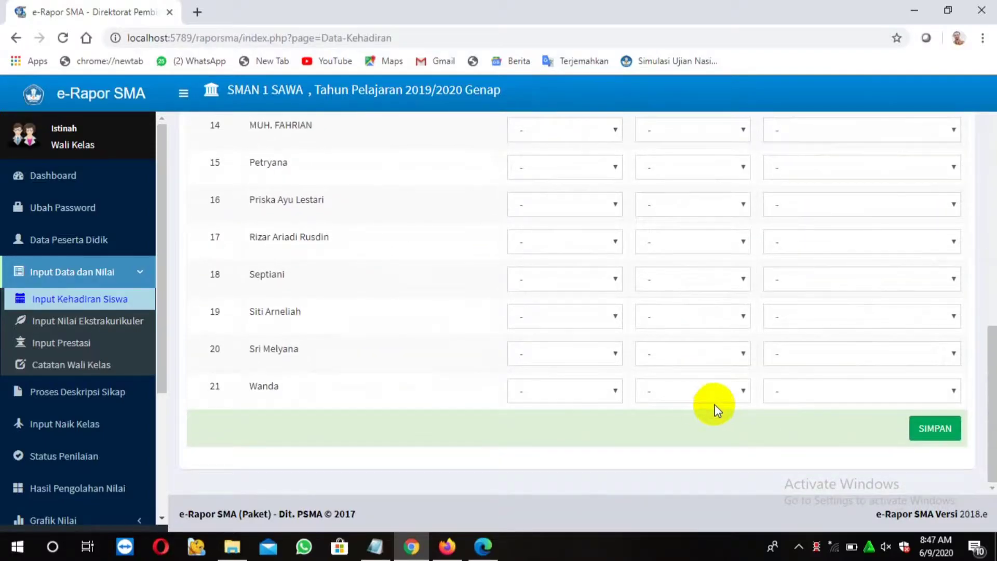
pyautogui.click(935, 430)
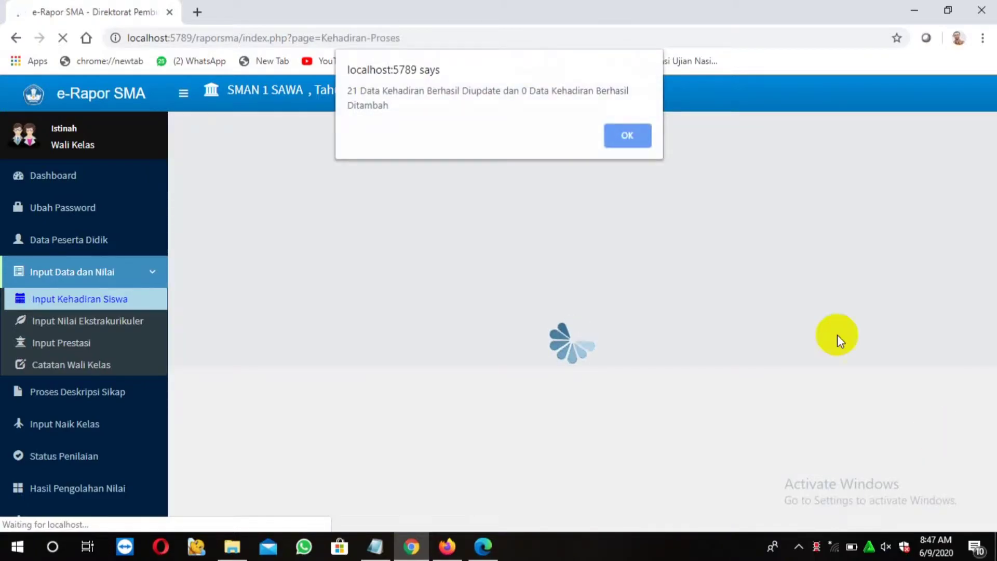
pyautogui.click(625, 139)
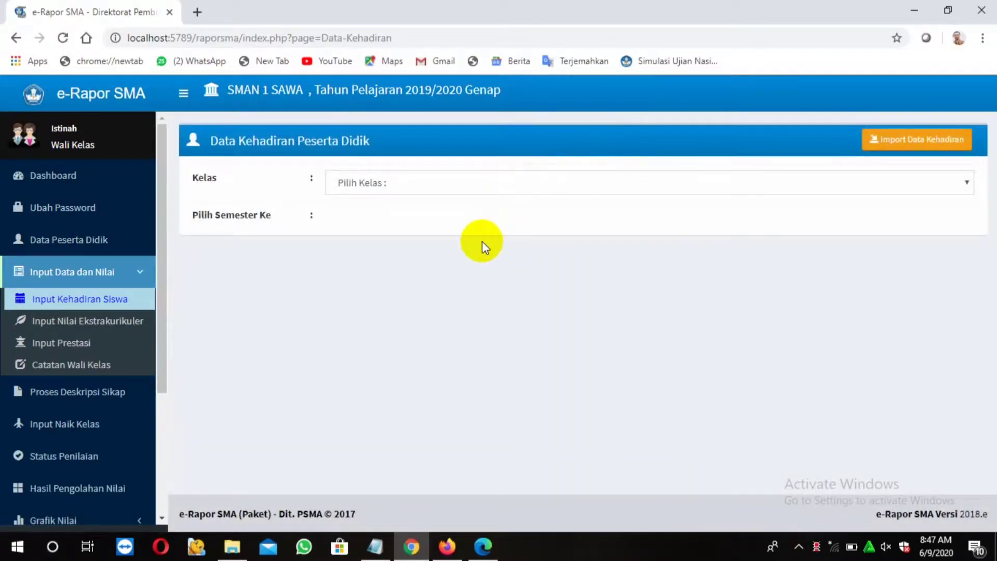
# Highlight the Input Nilai Ekstrakurikuler line in the notes and open the extracurricular grades page
pyautogui.click(375, 546)
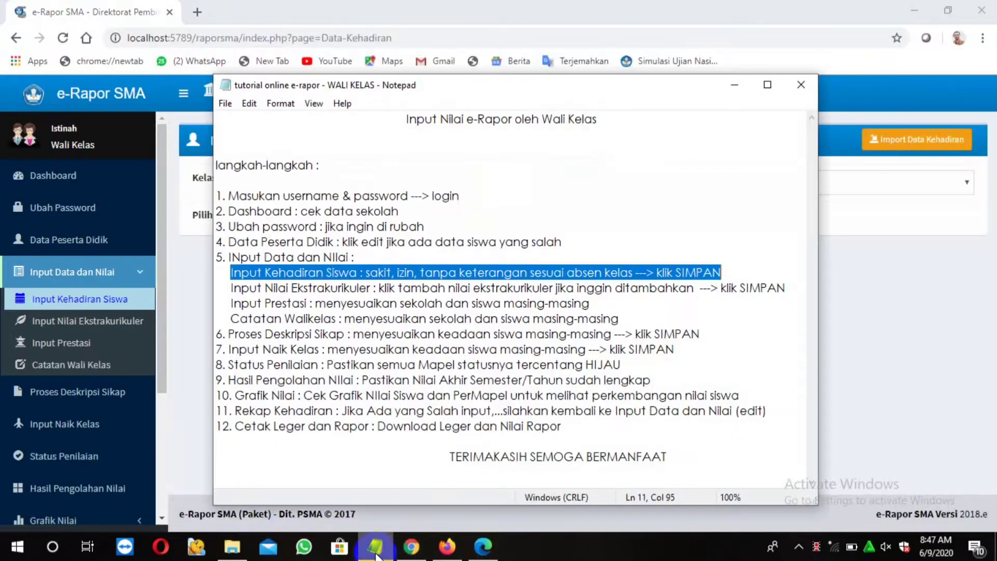
pyautogui.moveTo(231, 289); pyautogui.dragTo(780, 291)
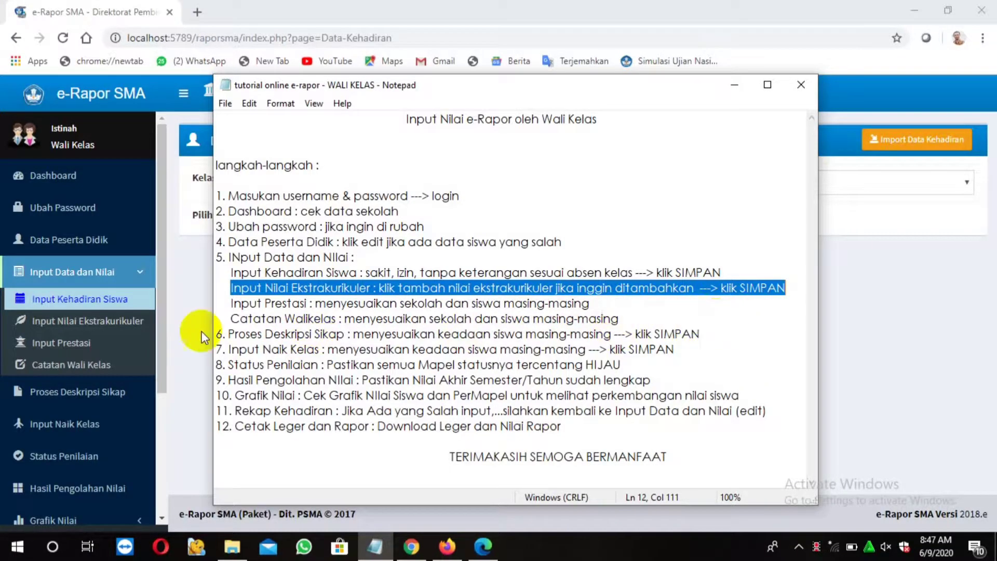
pyautogui.click(129, 328)
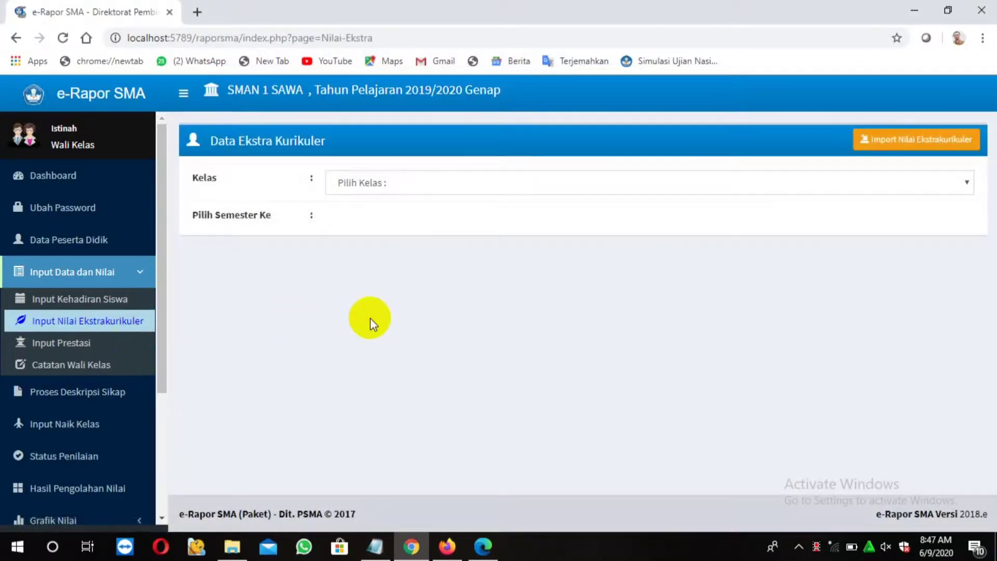
# Load XII MIPA 1 Semester 6 extracurricular grades and start Tambah Nilai Ekstrakurikuler
pyautogui.click(663, 181)
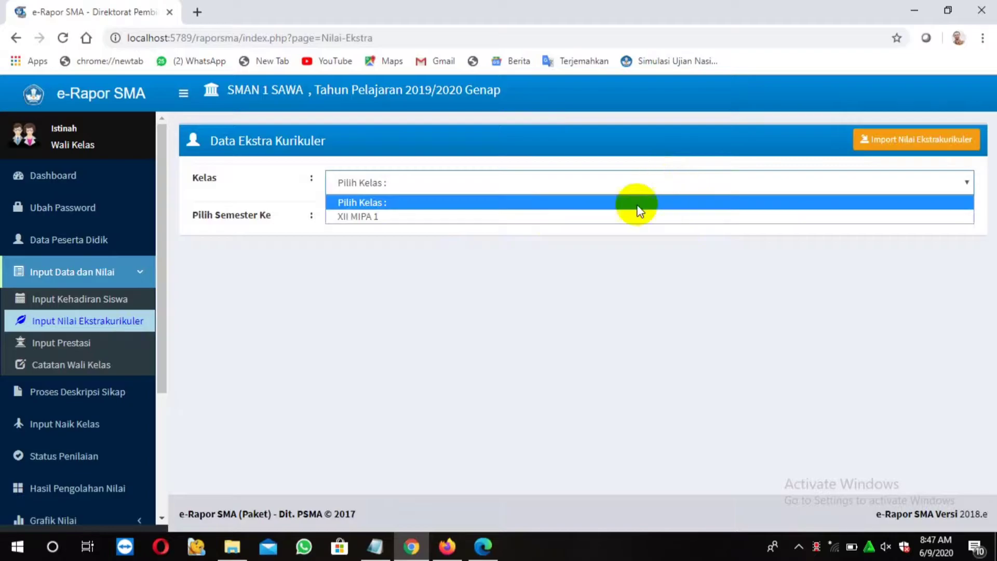
pyautogui.click(628, 217)
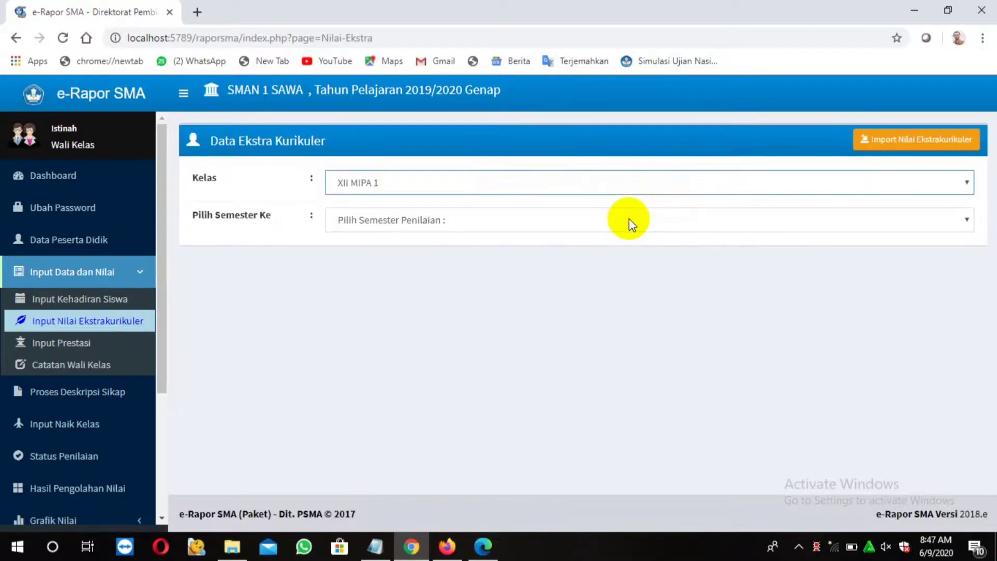
pyautogui.click(628, 218)
pyautogui.click(627, 254)
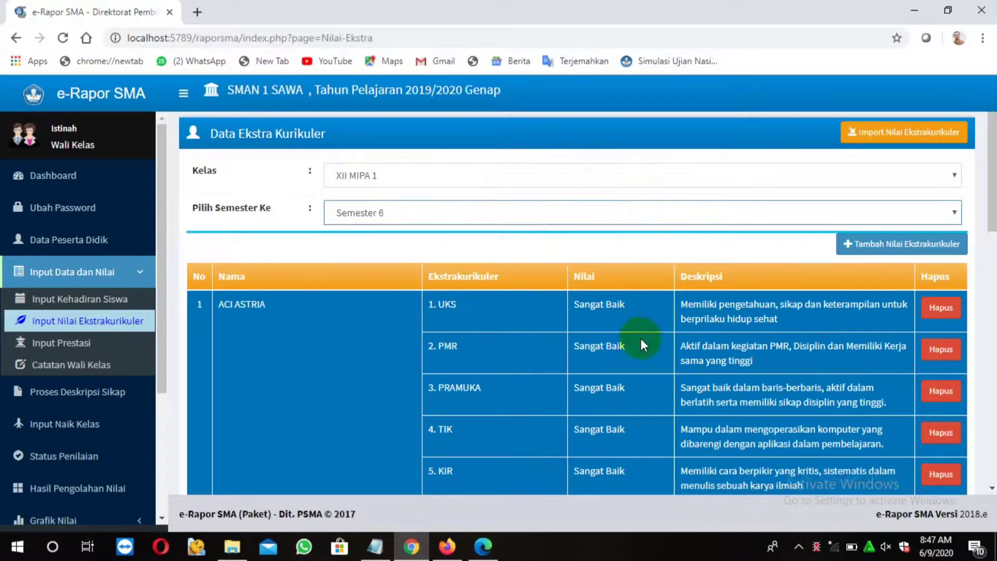
pyautogui.scroll(-3, 640, 342)
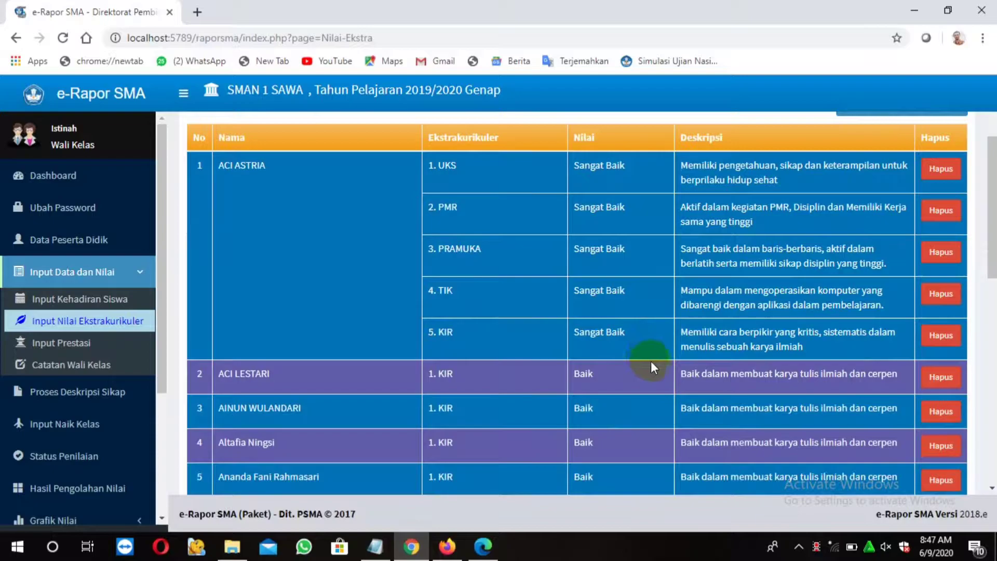
pyautogui.scroll(2, 650, 360)
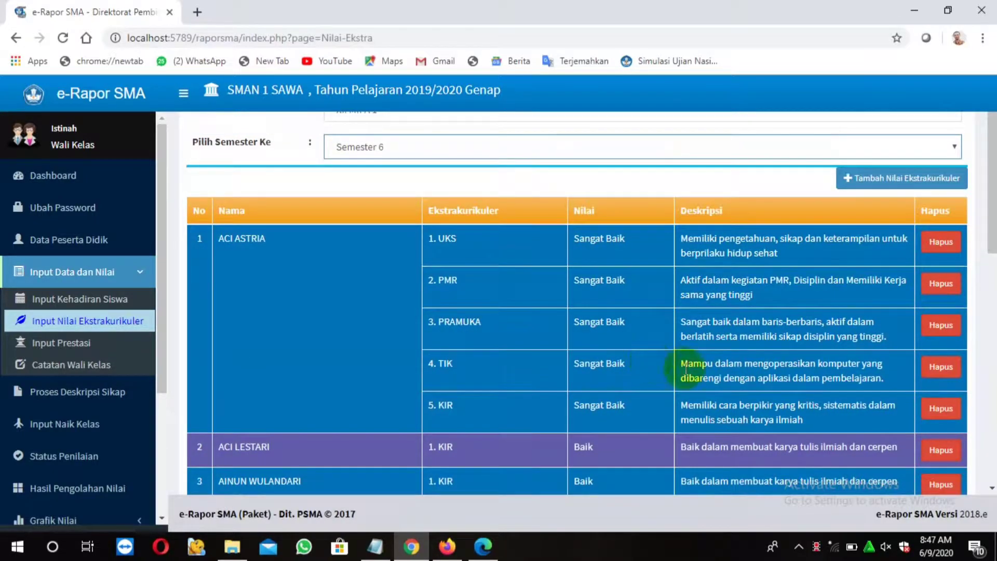
pyautogui.click(911, 184)
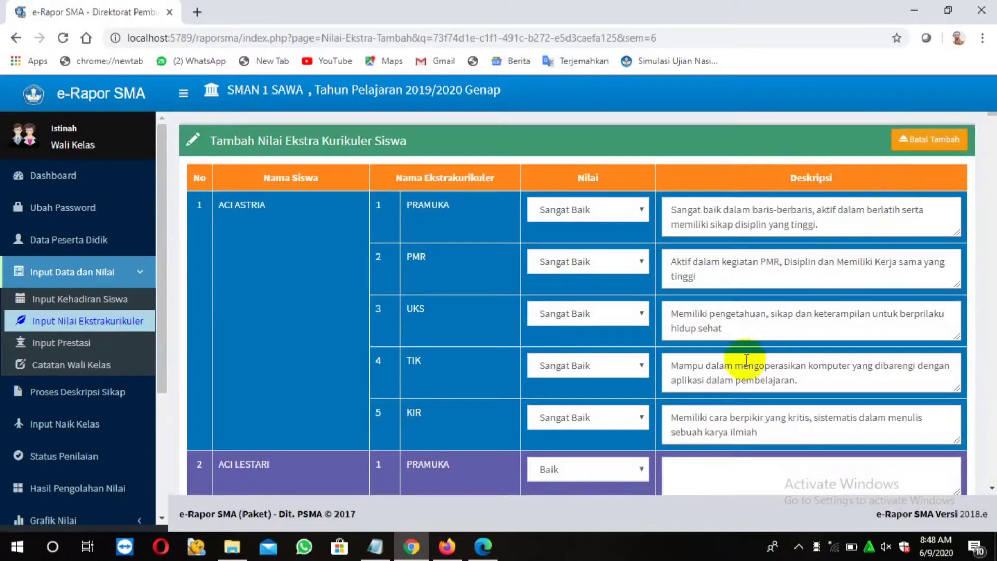
# Copy the first student's KIR extracurricular description
pyautogui.scroll(-2, 649, 384)
pyautogui.scroll(-2, 528, 412)
pyautogui.scroll(-2, 699, 409)
pyautogui.scroll(5, 706, 384)
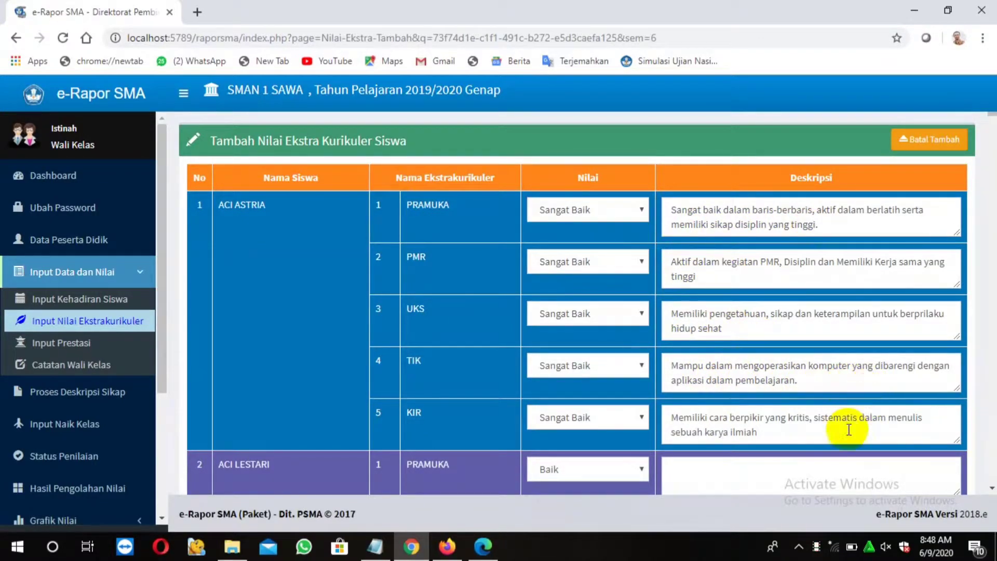
pyautogui.moveTo(671, 421); pyautogui.dragTo(760, 431)
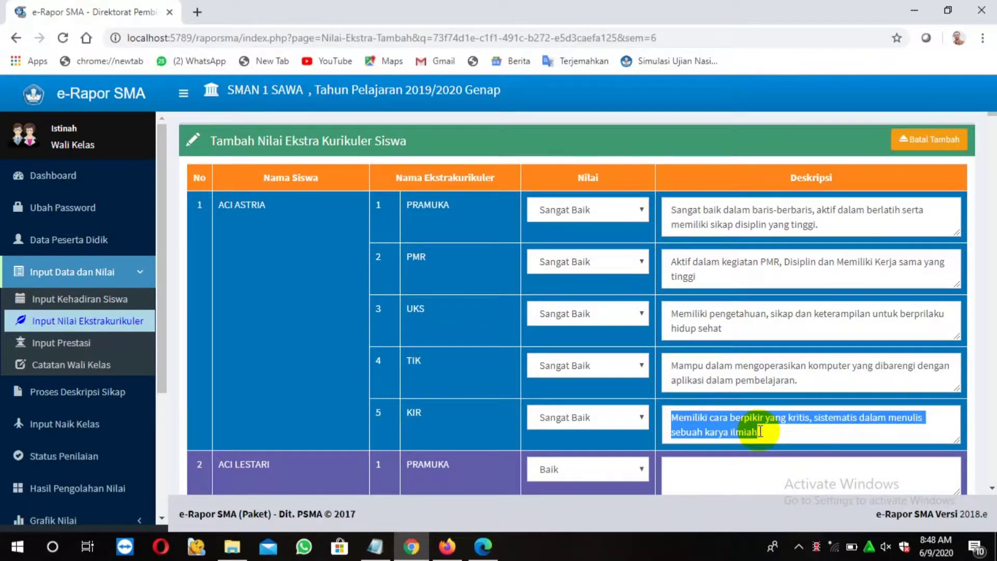
pyautogui.rightClick(752, 429)
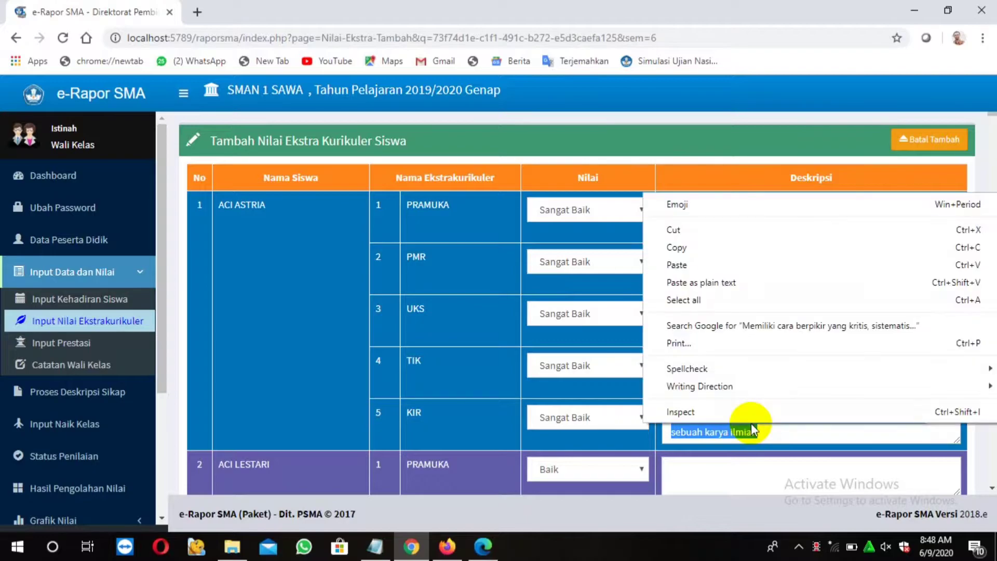
pyautogui.click(693, 248)
# Paste the critical-thinking remark over the eleventh student's KIR description
pyautogui.scroll(-5, 739, 429)
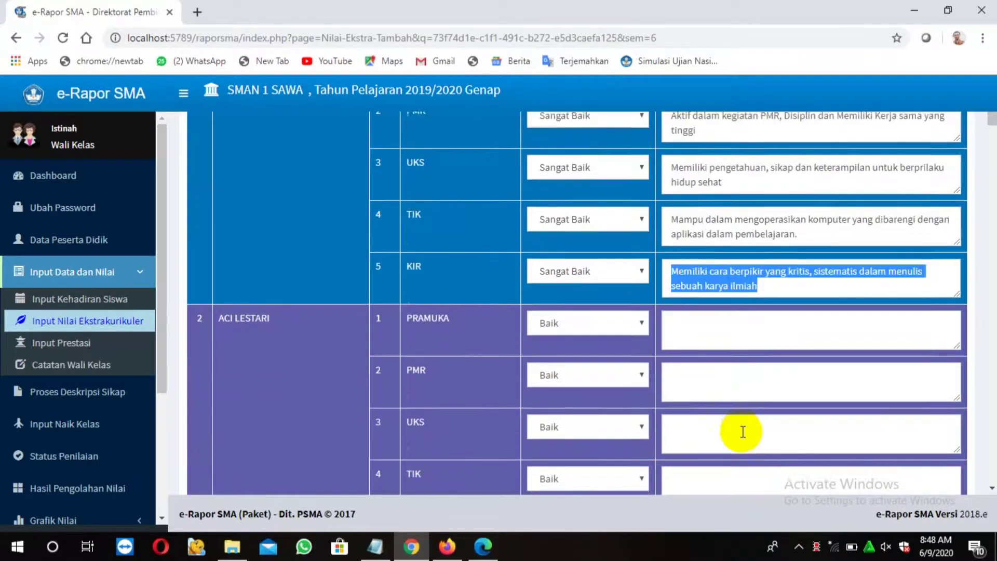
pyautogui.scroll(-15, 741, 429)
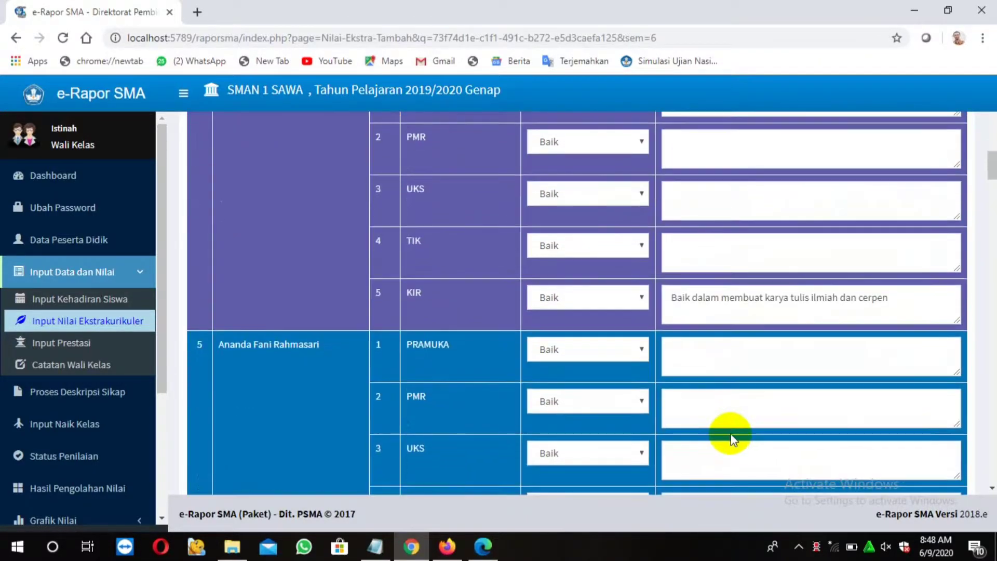
pyautogui.scroll(-13, 731, 432)
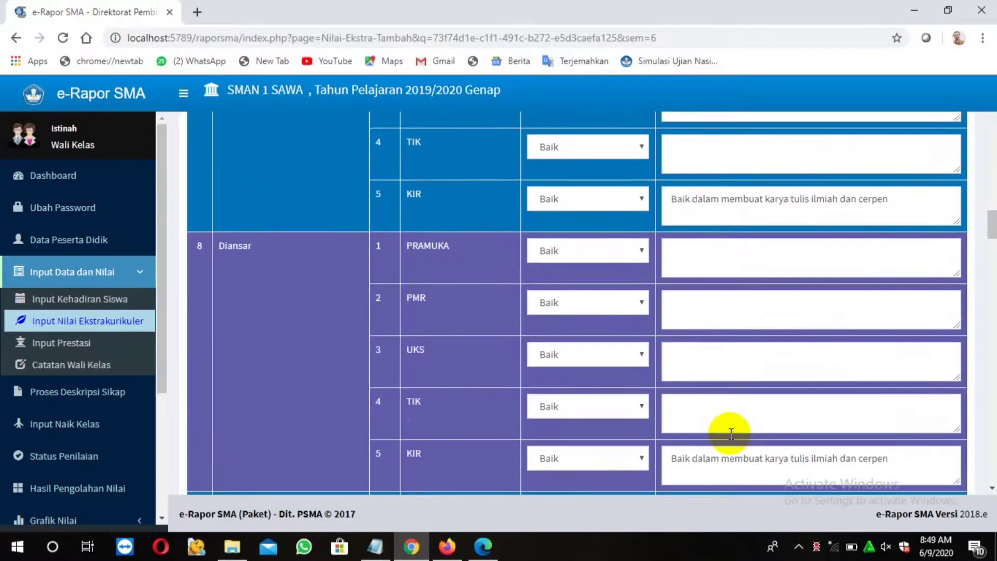
pyautogui.scroll(-15, 730, 433)
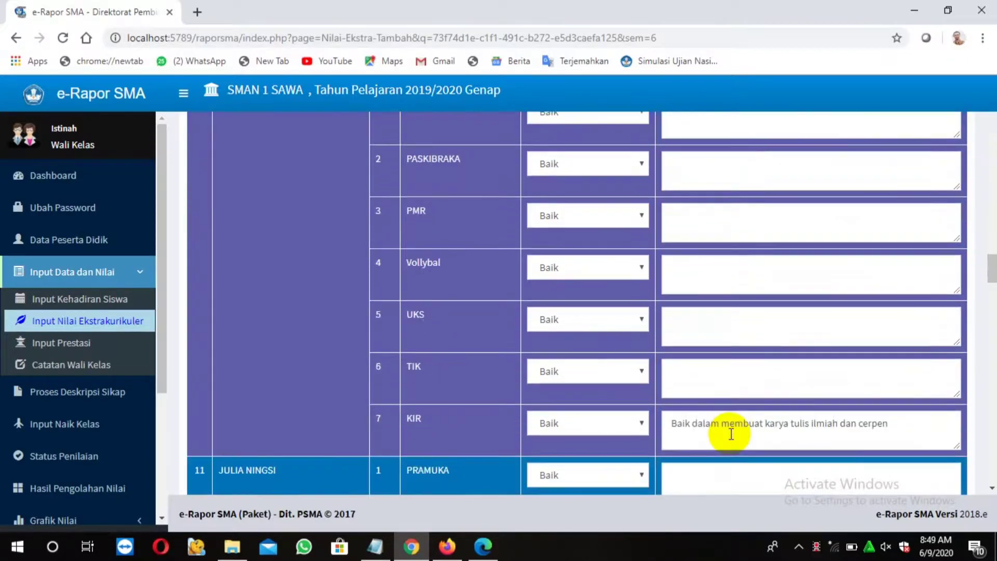
pyautogui.scroll(-1, 730, 433)
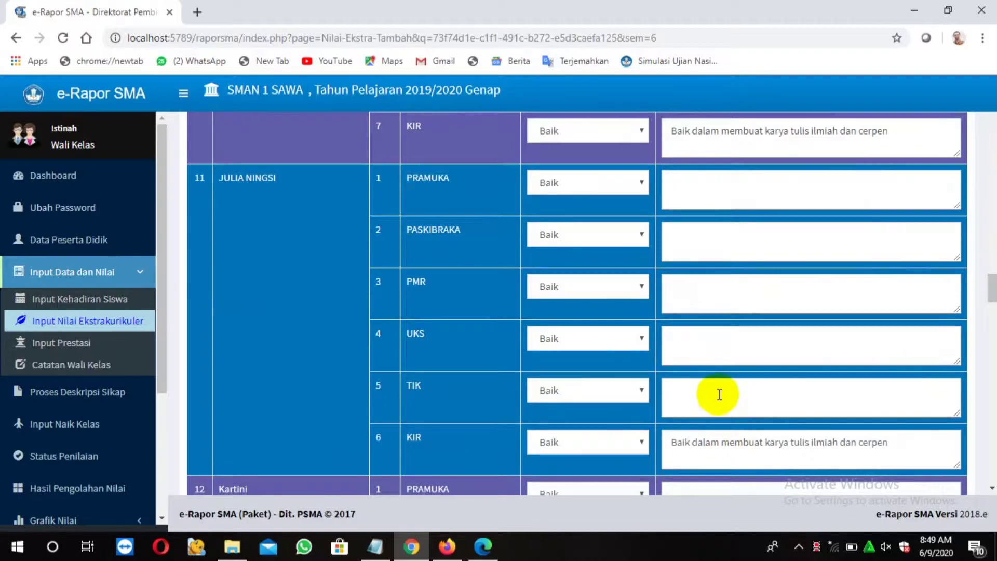
pyautogui.moveTo(672, 442); pyautogui.dragTo(892, 442)
pyautogui.rightClick(882, 444)
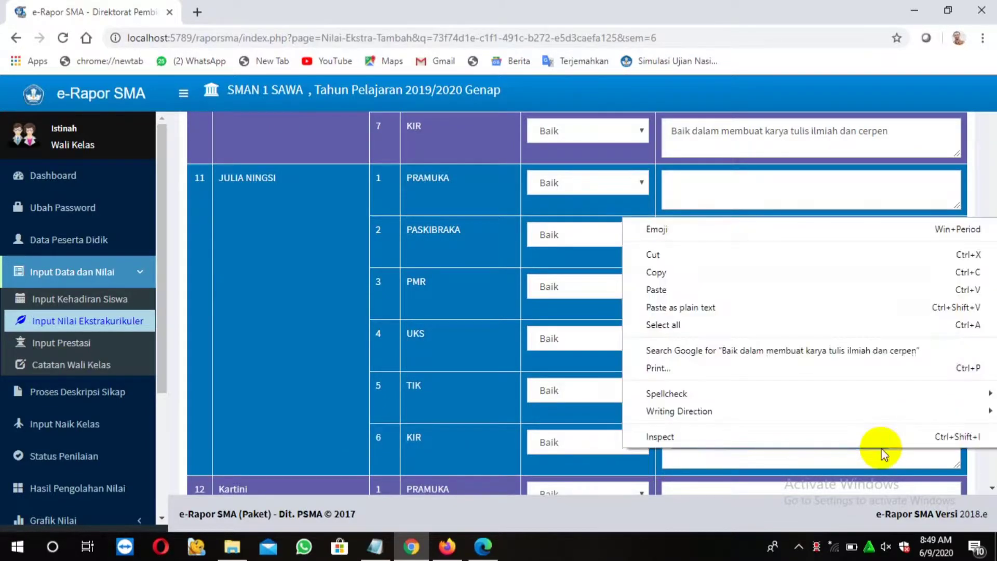
pyautogui.click(657, 289)
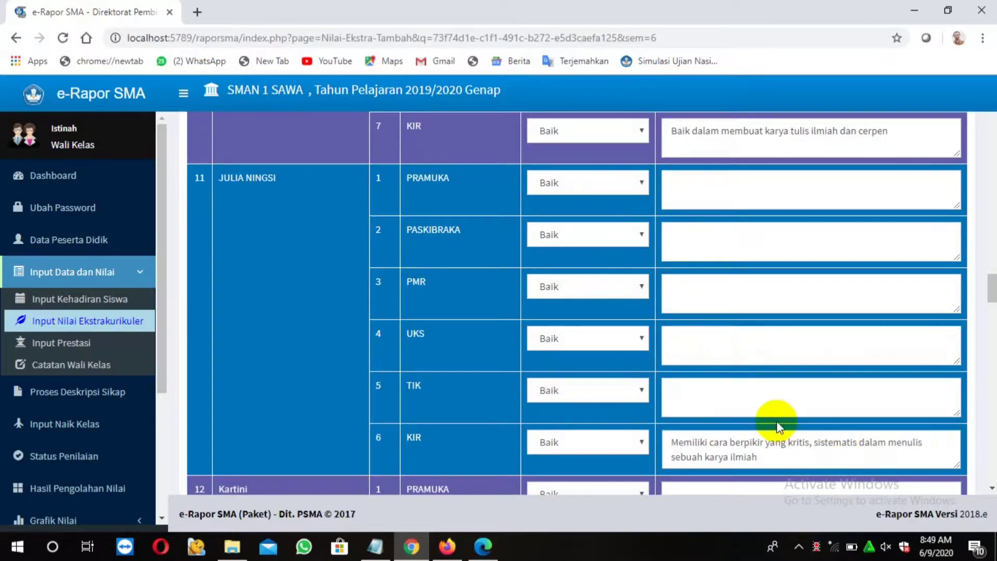
# Save the class's extracurricular grades and dismiss the confirmation
pyautogui.scroll(-3, 787, 376)
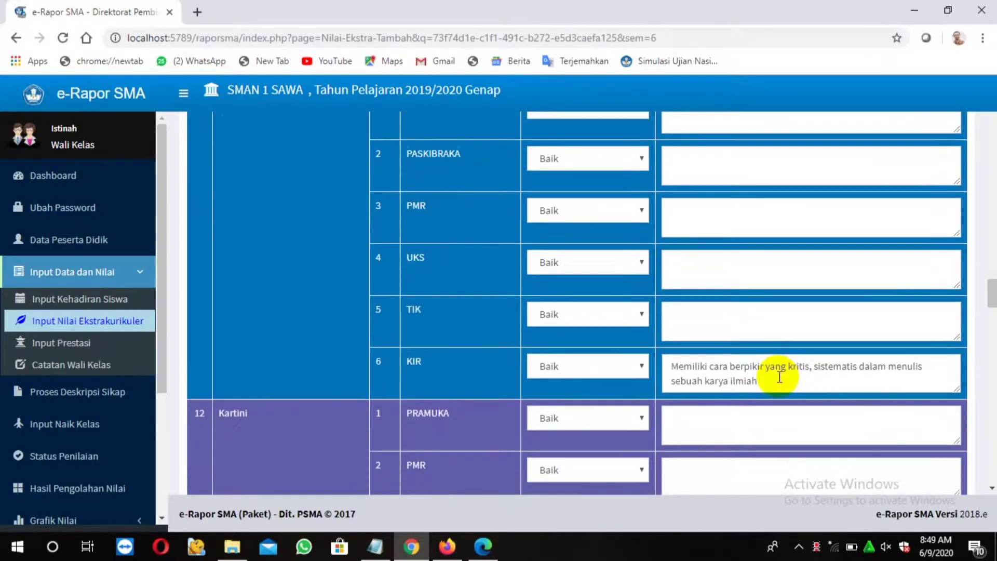
pyautogui.scroll(-8, 775, 379)
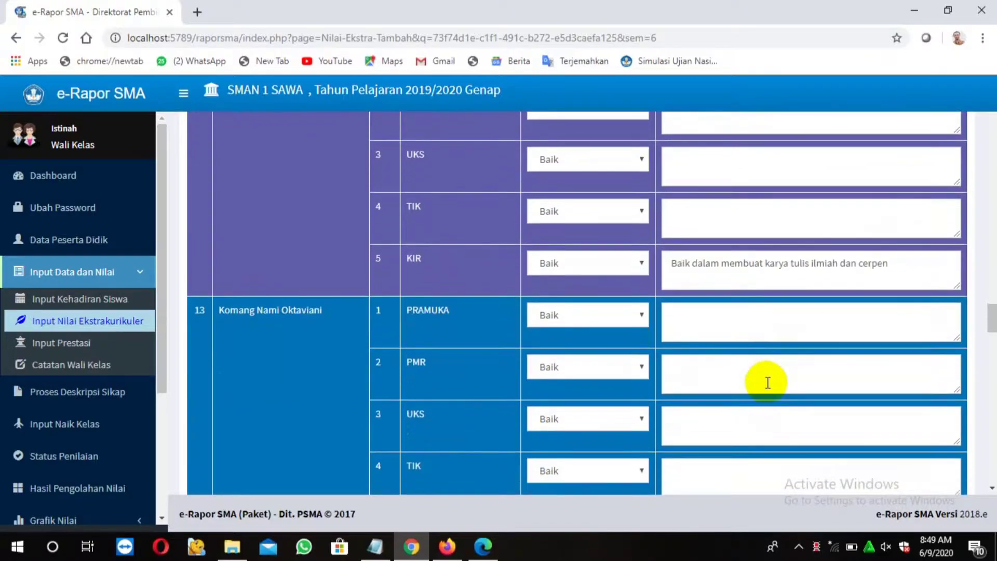
pyautogui.scroll(-10, 766, 383)
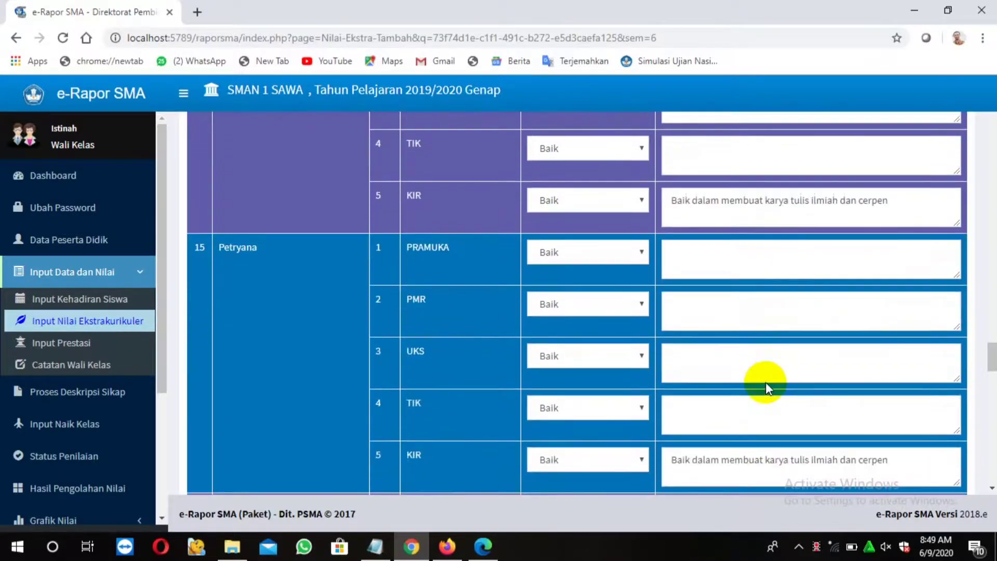
pyautogui.scroll(-20, 765, 382)
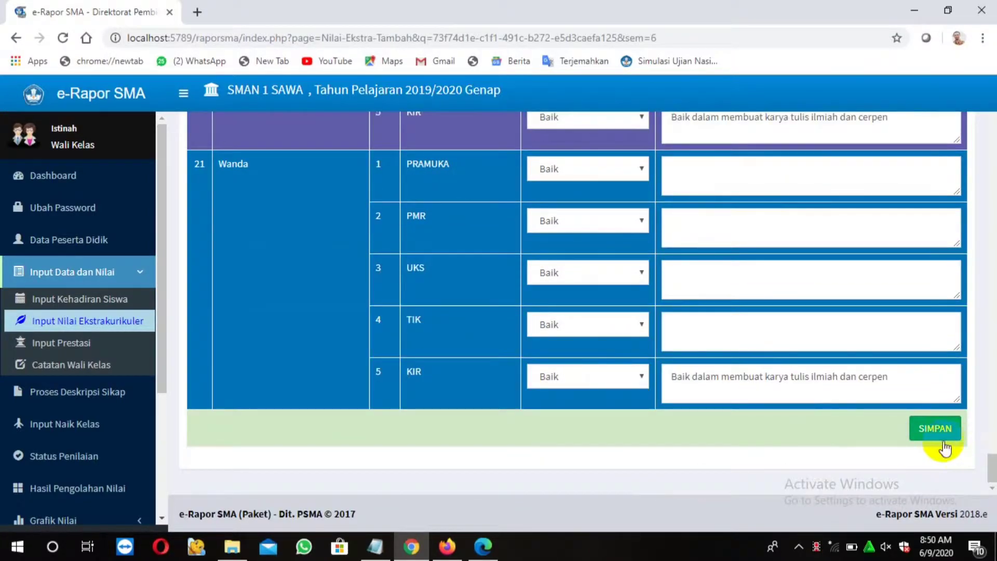
pyautogui.click(932, 435)
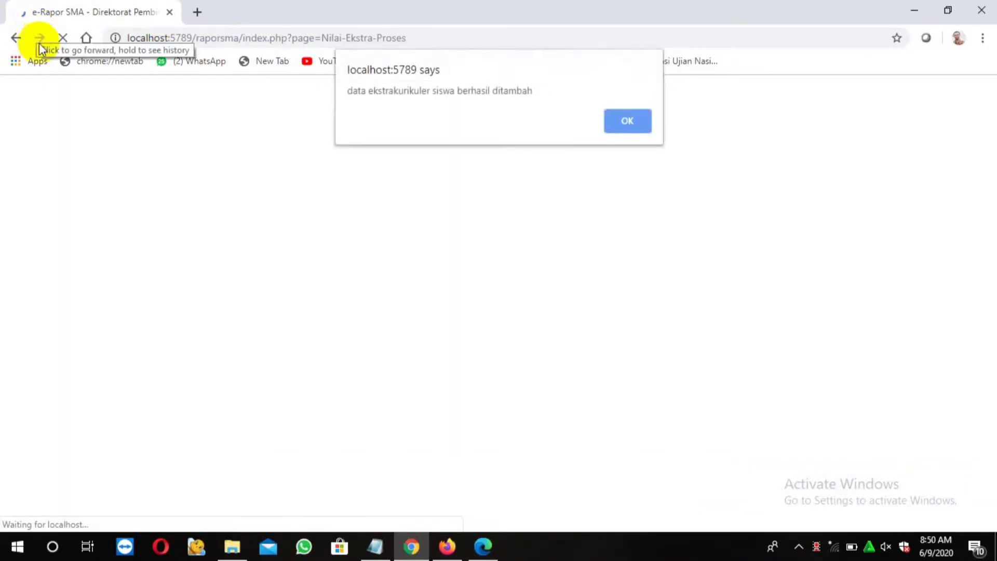
pyautogui.click(631, 127)
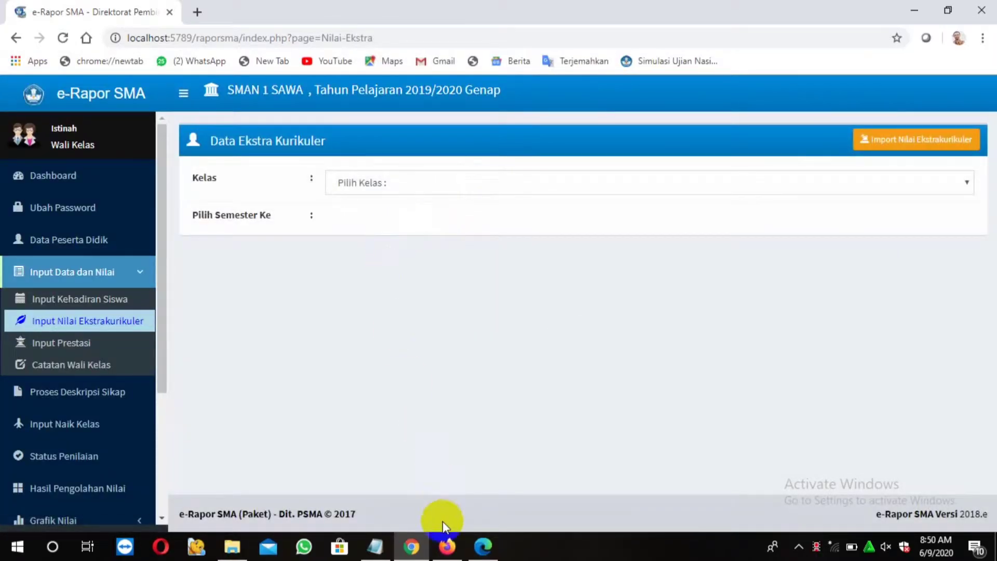
# Highlight the Input Prestasi line in the notes and open the Data Prestasi Siswa page
pyautogui.click(375, 546)
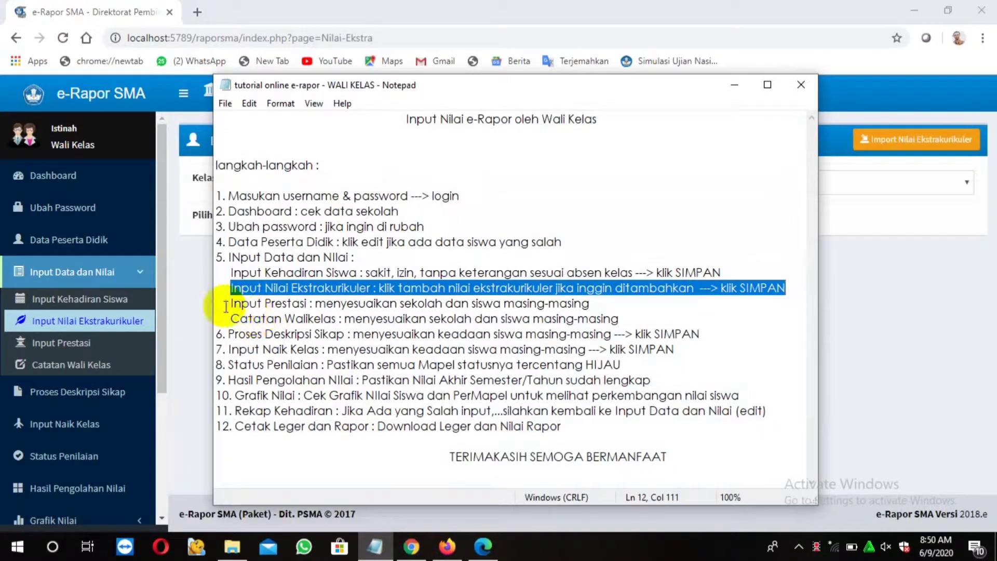
pyautogui.moveTo(227, 303); pyautogui.dragTo(604, 307)
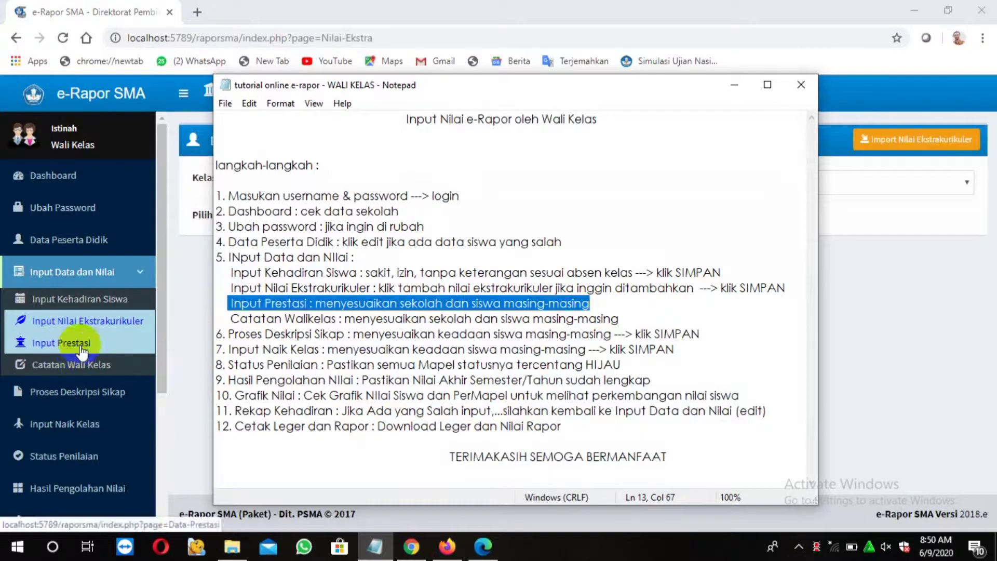
pyautogui.click(73, 344)
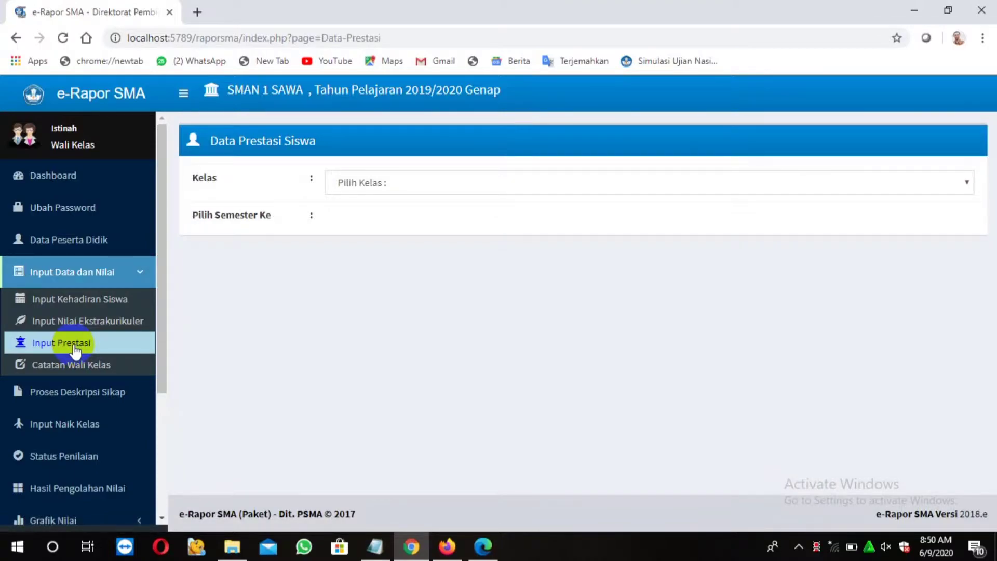
# Load the achievement list for class XII MIPA 1, Semester 6
pyautogui.click(967, 182)
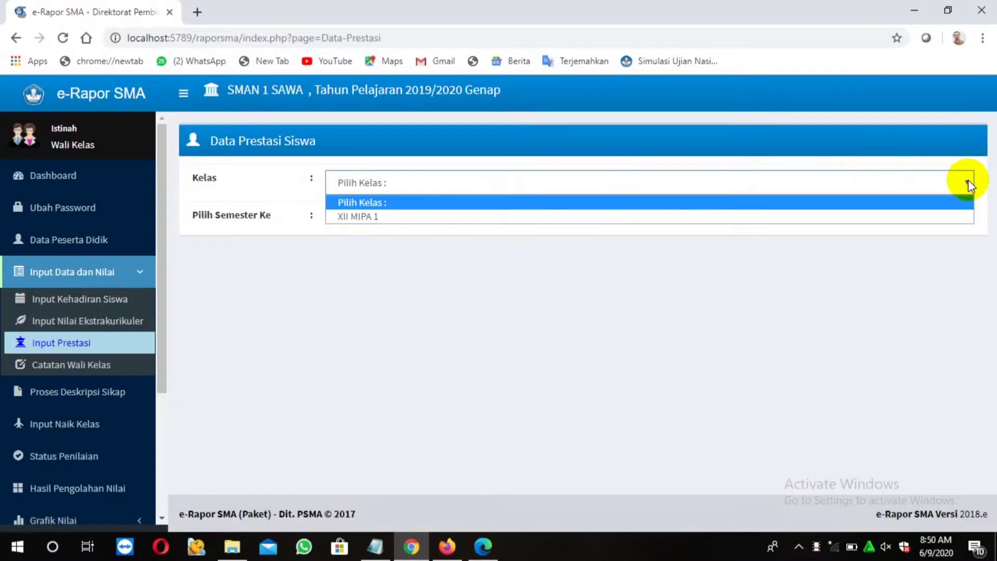
pyautogui.click(677, 222)
pyautogui.click(676, 226)
pyautogui.click(640, 254)
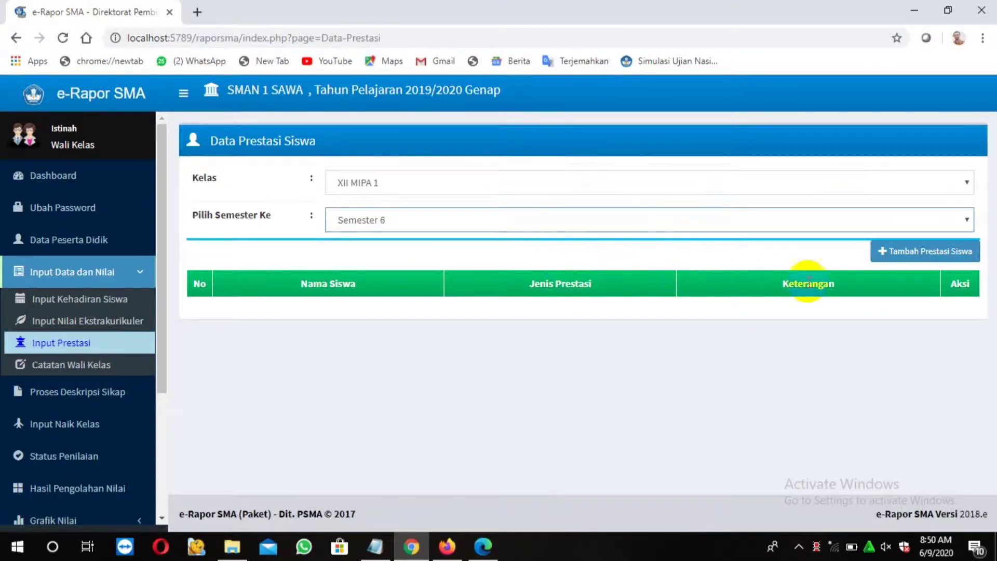
# Start a new student achievement entry and pick the receiving XII MIPA 1 student
pyautogui.click(944, 255)
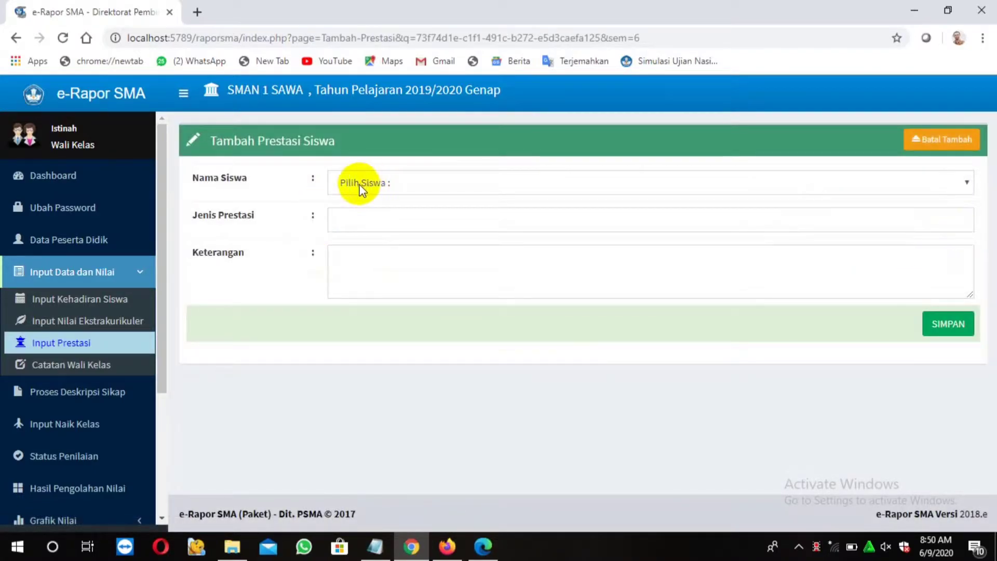
pyautogui.click(966, 181)
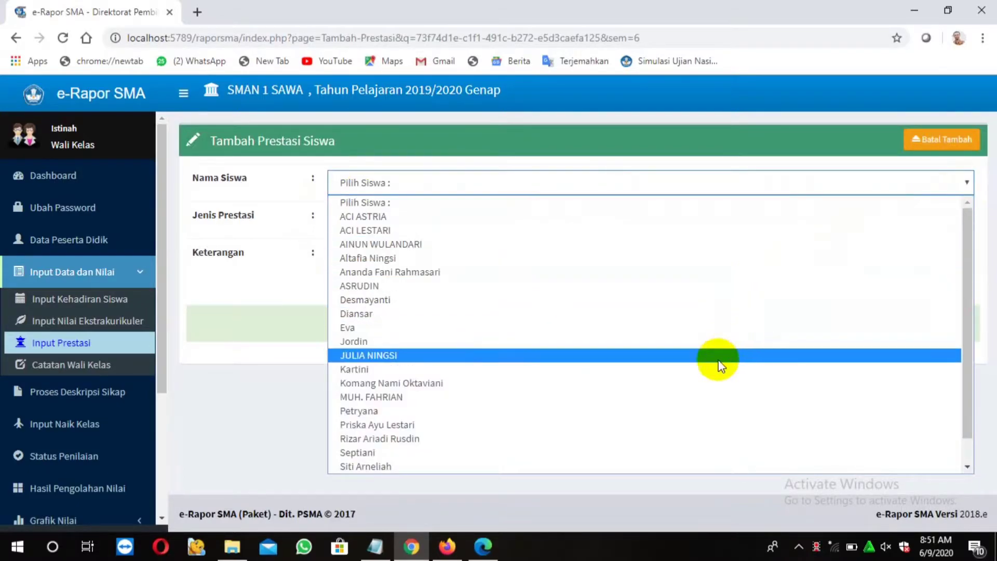
pyautogui.scroll(-1, 692, 441)
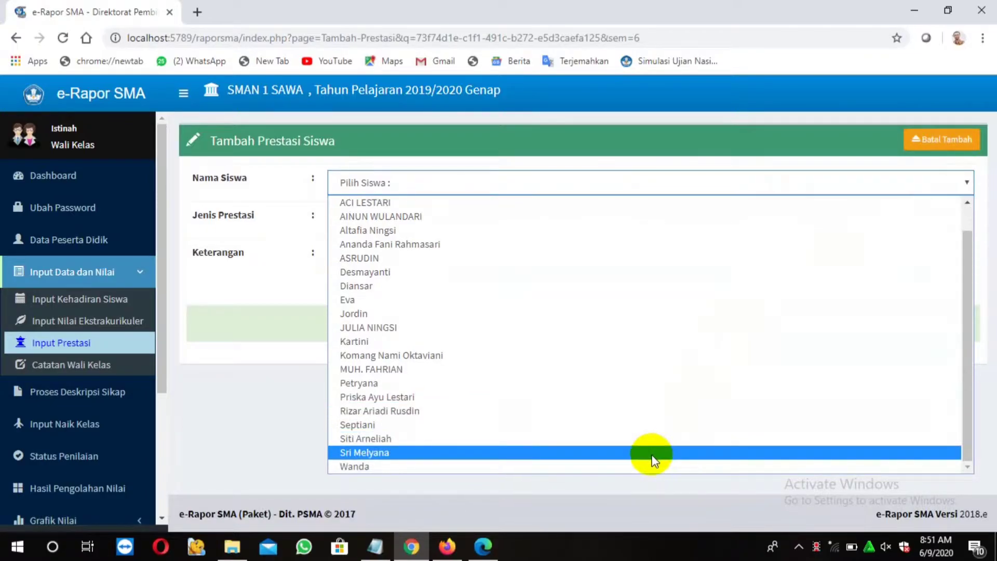
pyautogui.click(651, 454)
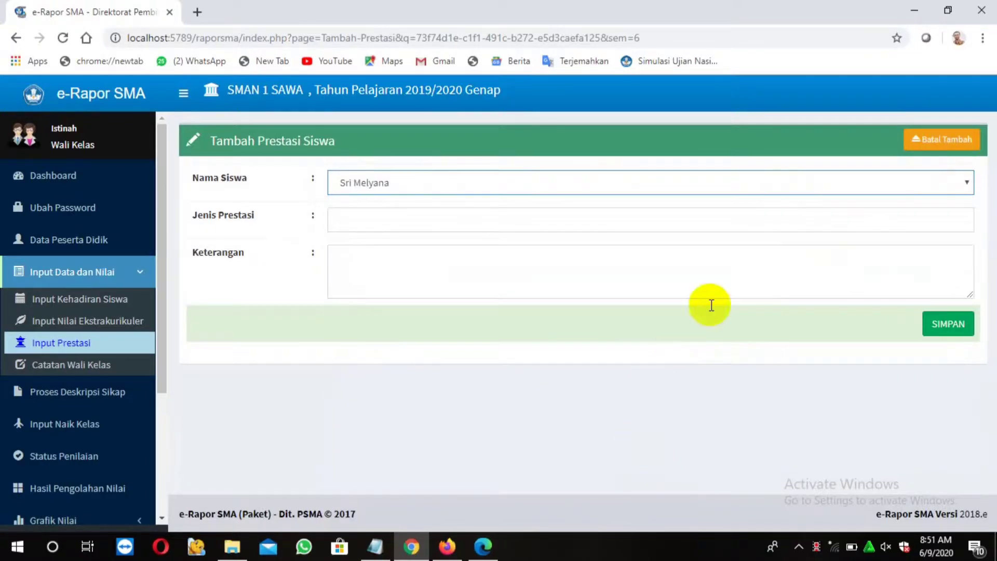
# Enter Olimpiade Sains as the type, described as second place in district chemistry olympiad
pyautogui.click(348, 222)
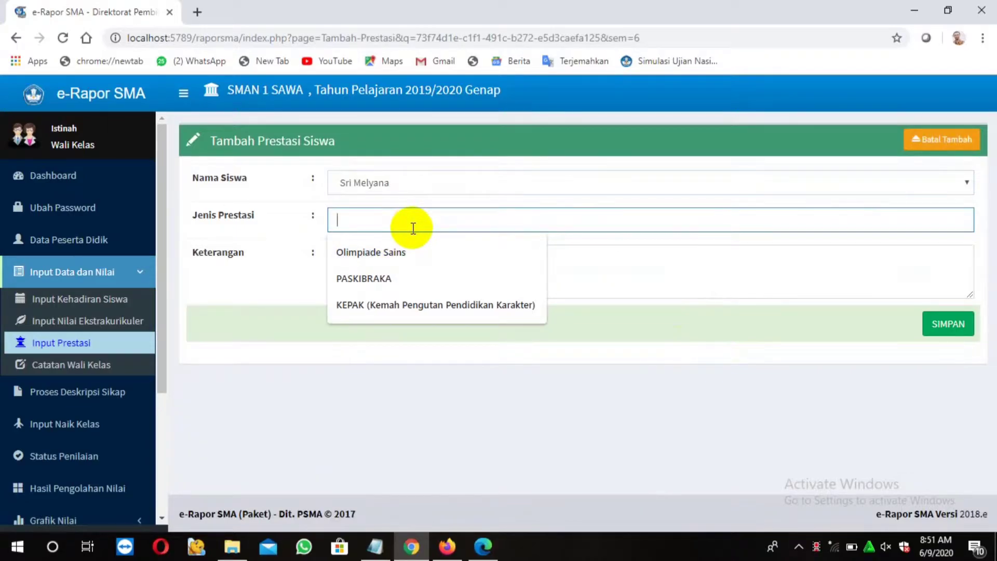
pyautogui.write('Oli')
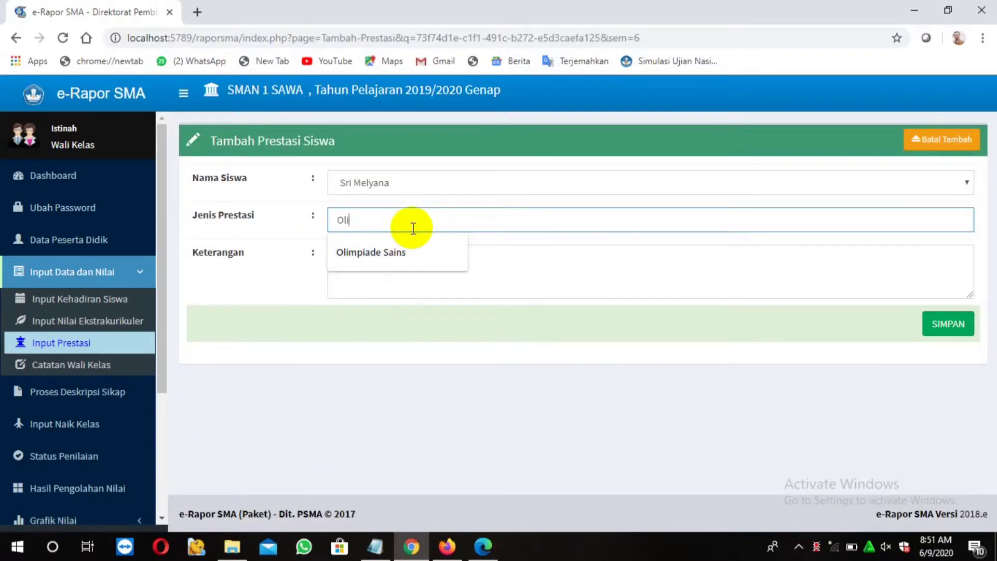
pyautogui.write('mpiade Sains')
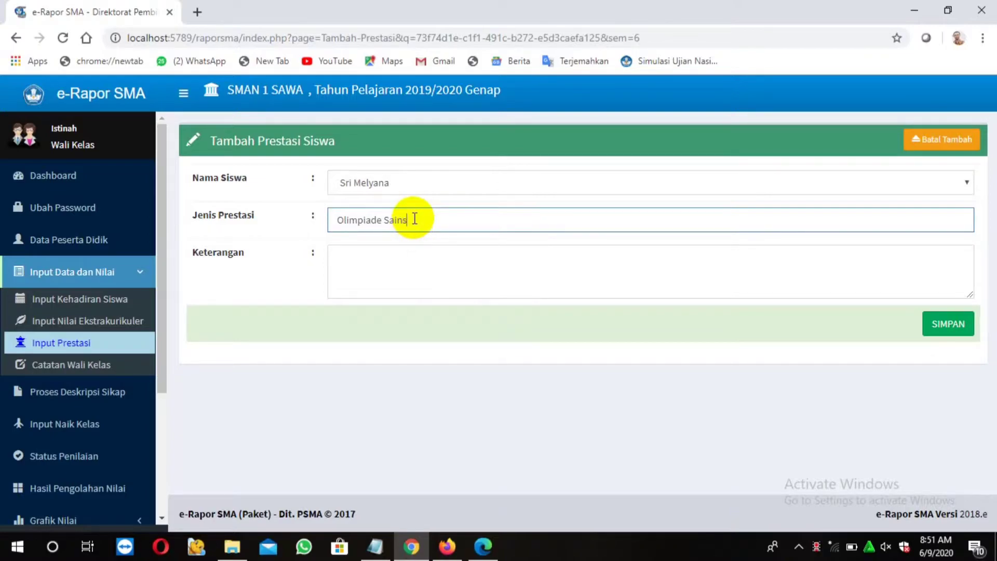
pyautogui.click(372, 258)
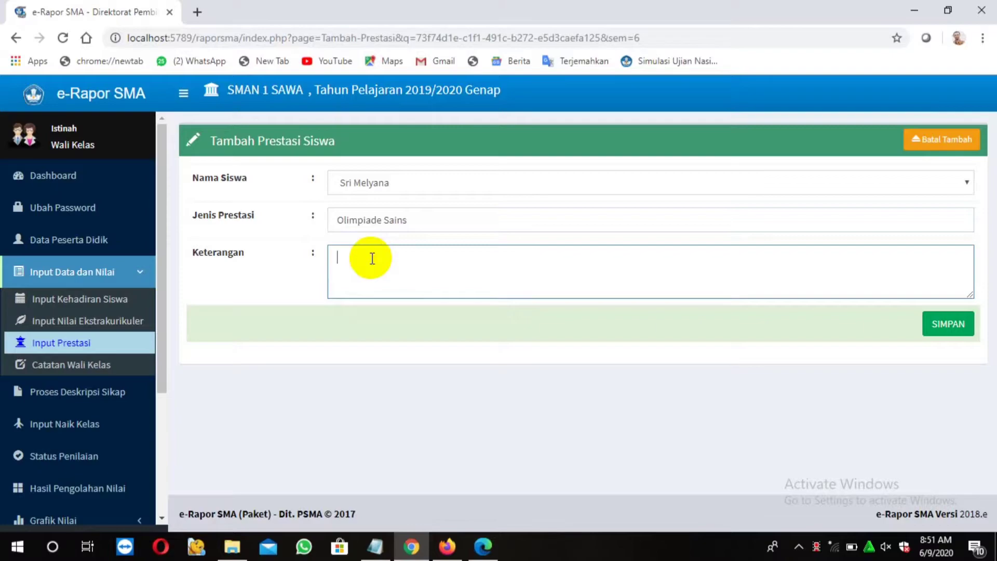
pyautogui.write('uara 2 pada Olimp')
pyautogui.write('iade Sains Kimia Tingkat Kabupaten Konawe Utara')
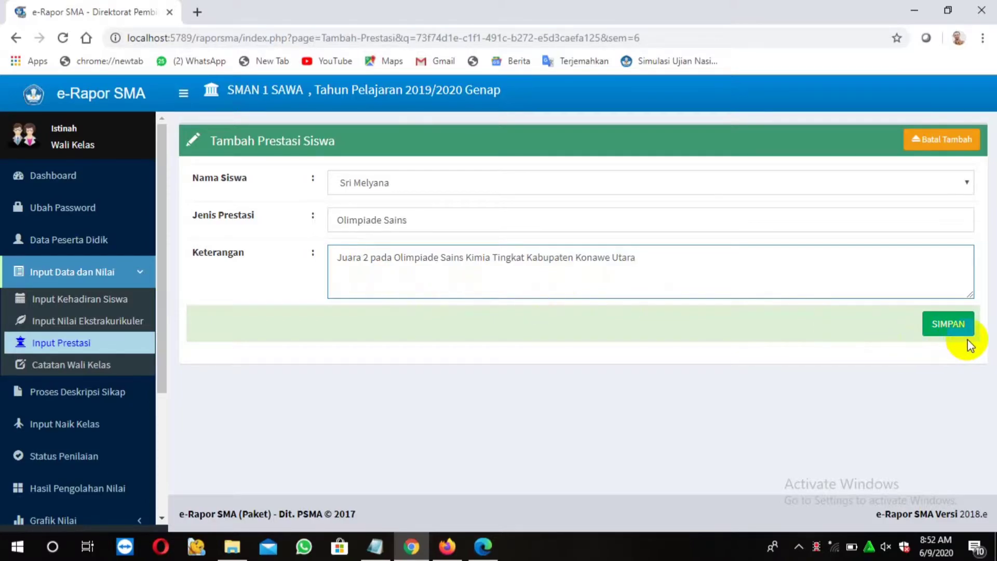
# Save the Olimpiade Sains achievement, reload XII MIPA 1 Semester 6, and begin another entry
pyautogui.click(946, 326)
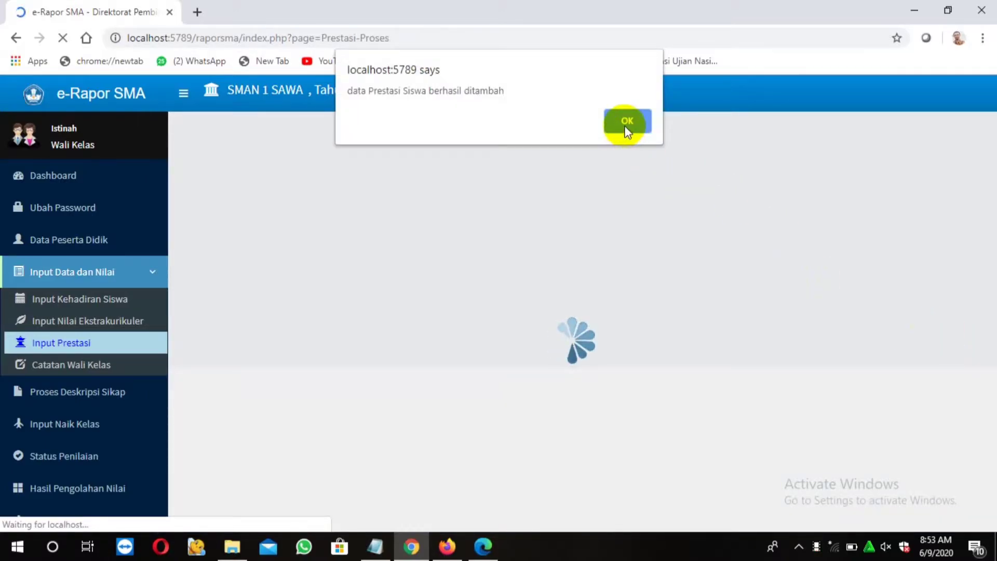
pyautogui.click(625, 126)
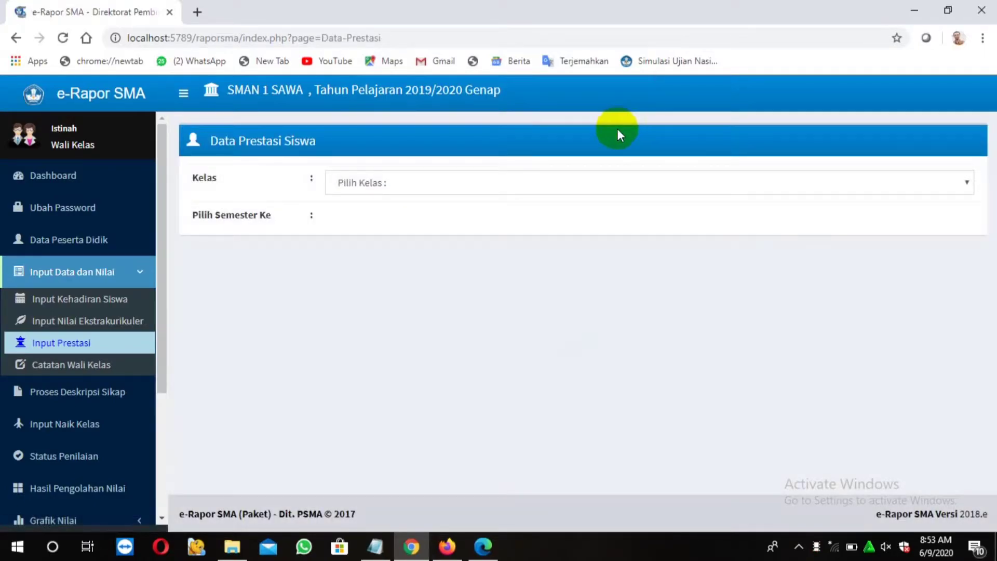
pyautogui.click(960, 182)
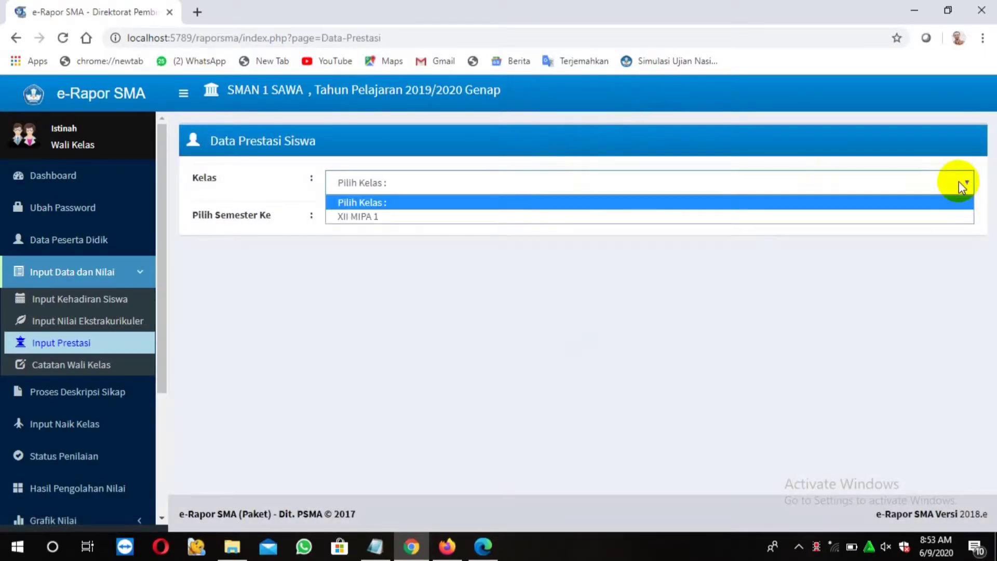
pyautogui.click(852, 222)
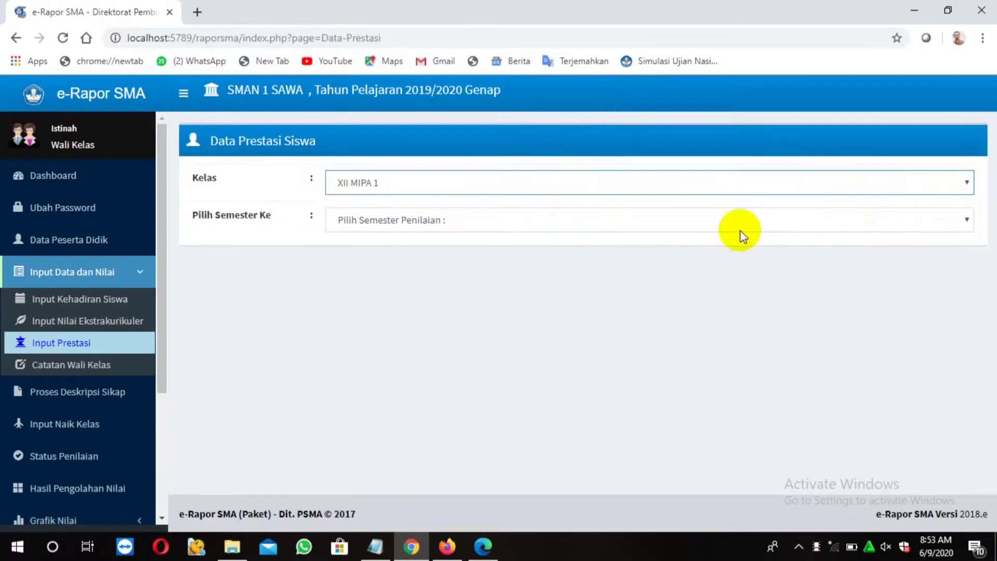
pyautogui.click(715, 219)
pyautogui.click(639, 252)
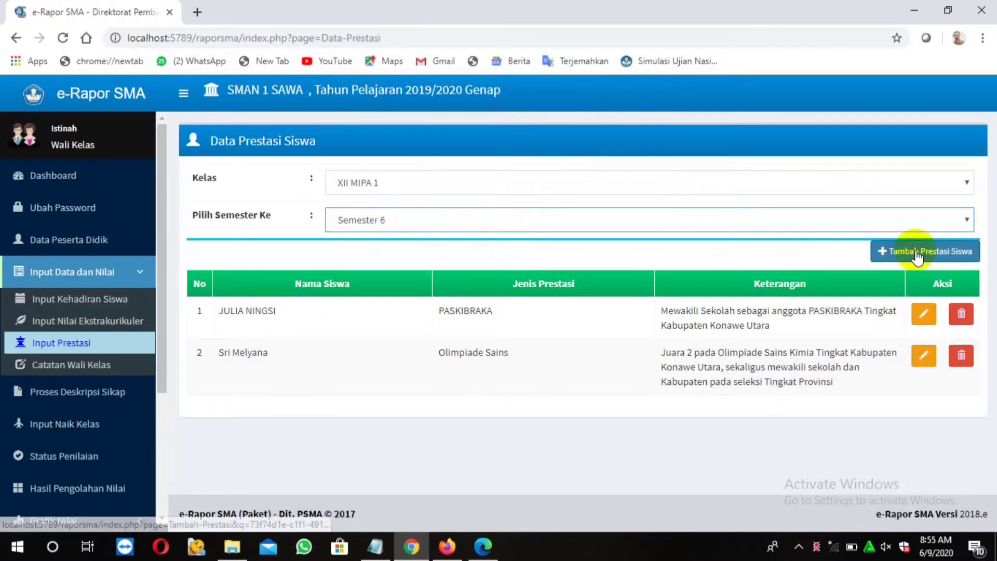
pyautogui.click(915, 250)
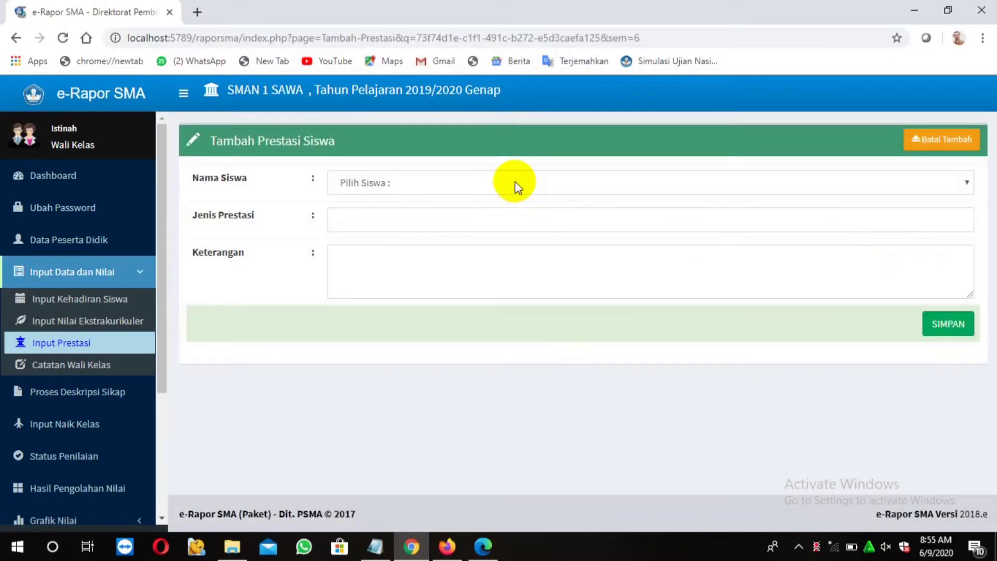
# Record and save a KEPAK provincial-selection achievement for another XII MIPA 1 student
pyautogui.click(515, 183)
pyautogui.click(483, 465)
pyautogui.click(374, 223)
pyautogui.click(401, 306)
pyautogui.click(342, 257)
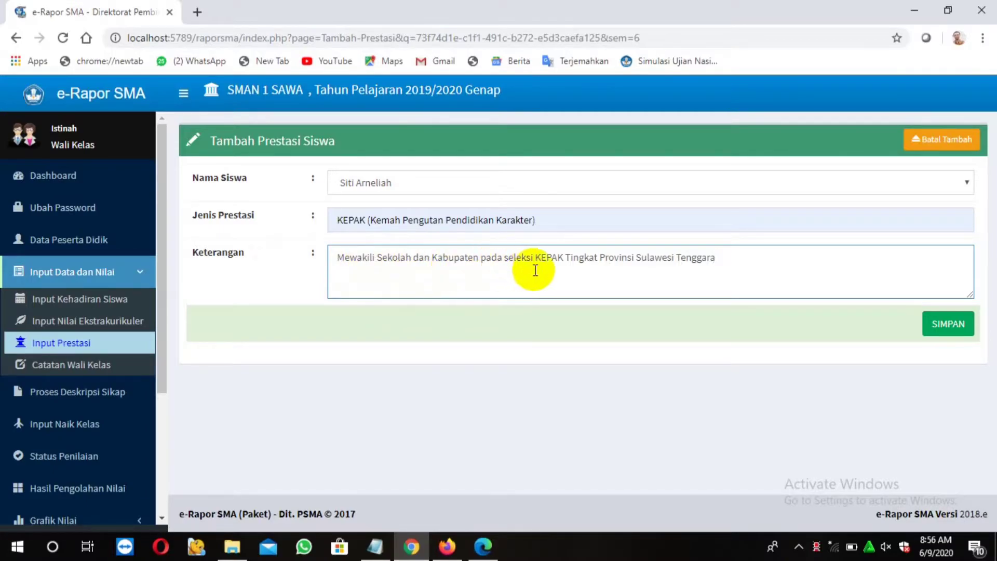
pyautogui.click(951, 332)
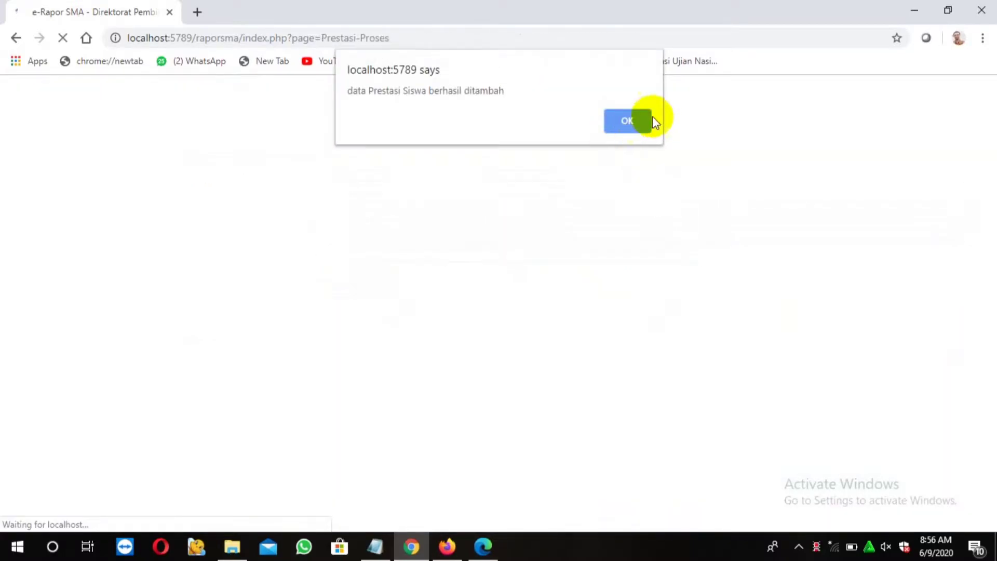
pyautogui.click(638, 119)
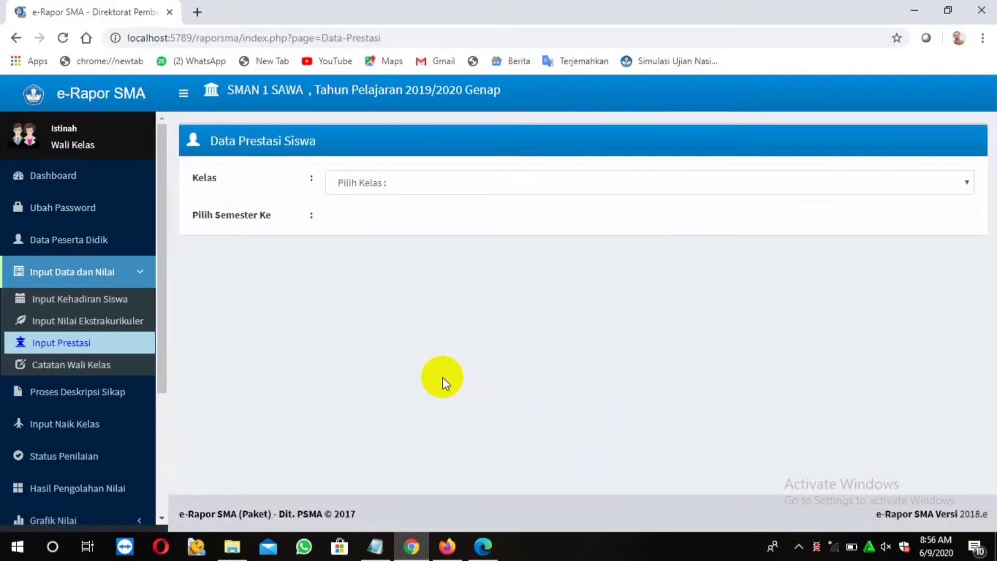
# Reload the achievement list for class XII MIPA 1, Semester 6
pyautogui.click(963, 184)
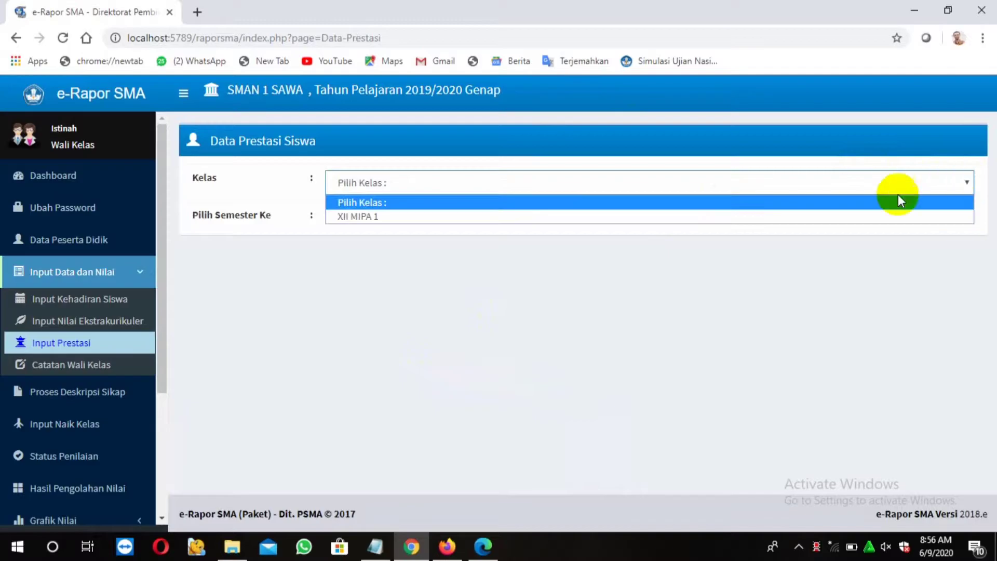
pyautogui.click(858, 217)
pyautogui.click(756, 219)
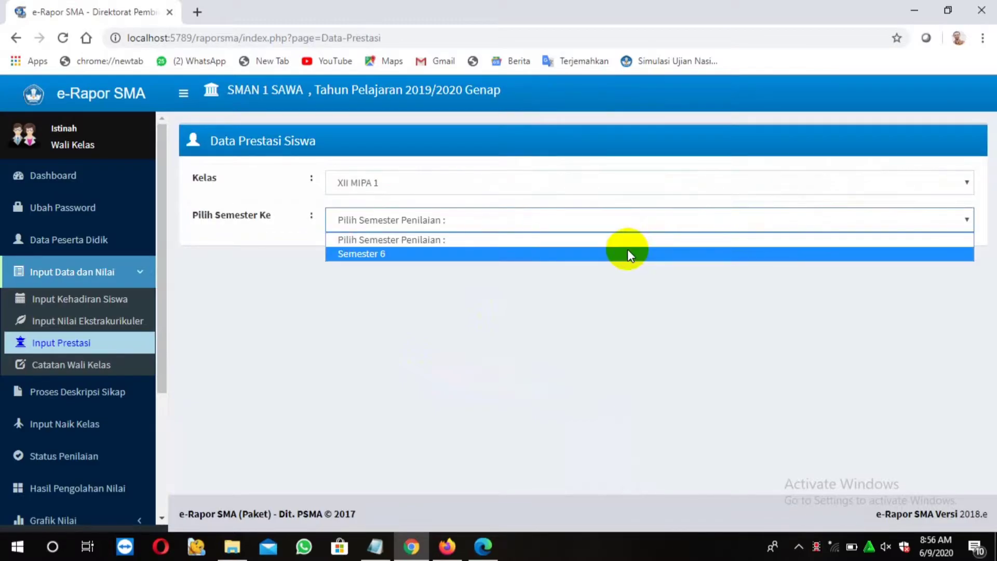
pyautogui.click(626, 250)
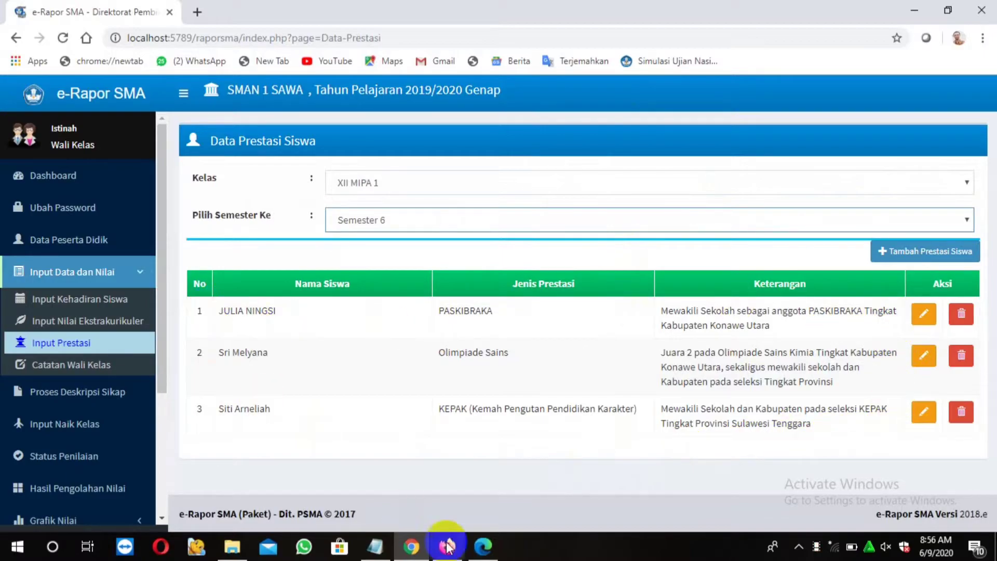
# Highlight the homeroom-notes step in the tutorial notes and go to Catatan Wali Kelas
pyautogui.click(376, 547)
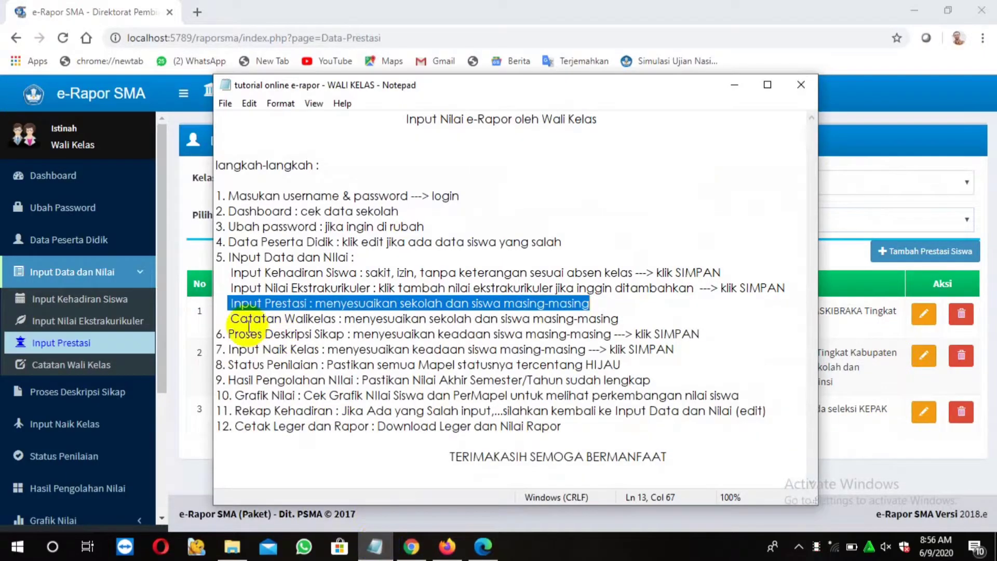
pyautogui.moveTo(231, 318); pyautogui.dragTo(624, 320)
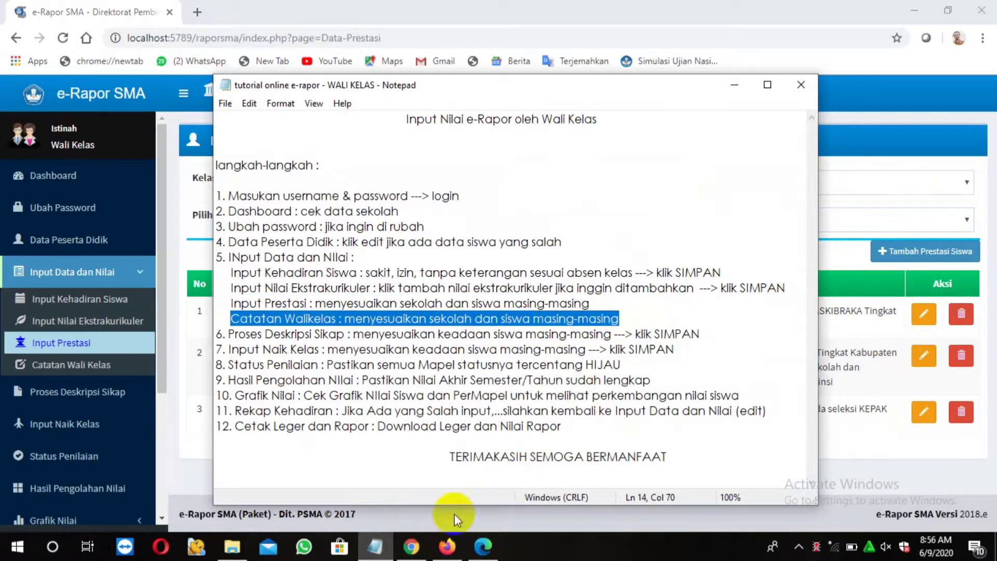
pyautogui.click(78, 368)
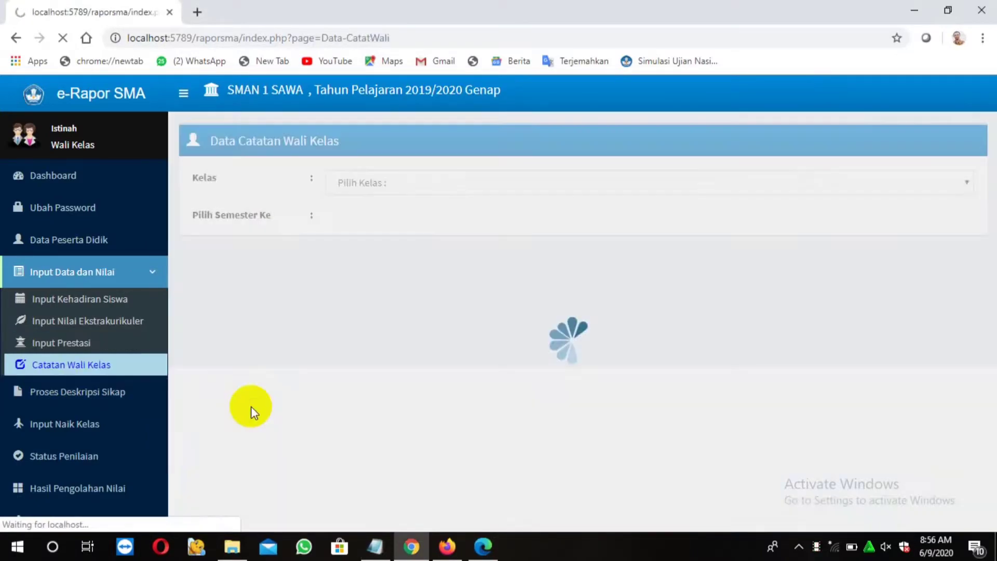
# Load the homeroom notes for class XII MIPA 1, Semester 6
pyautogui.click(519, 183)
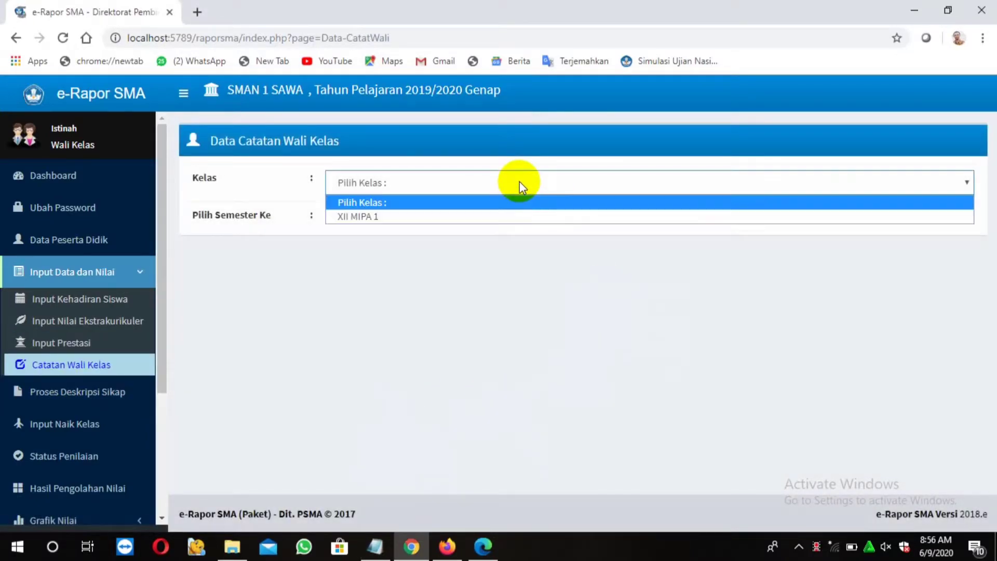
pyautogui.click(477, 216)
pyautogui.click(472, 223)
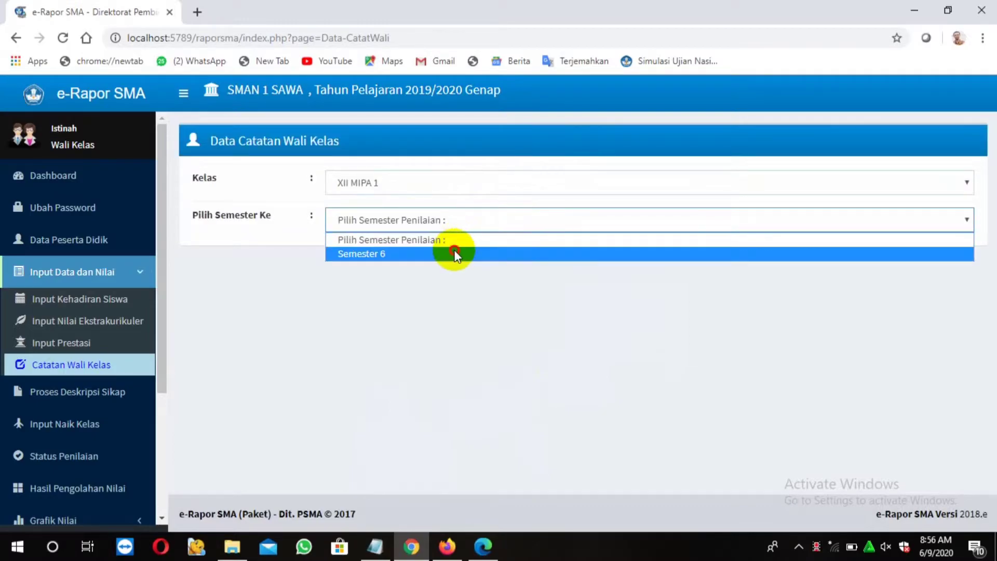
pyautogui.click(455, 252)
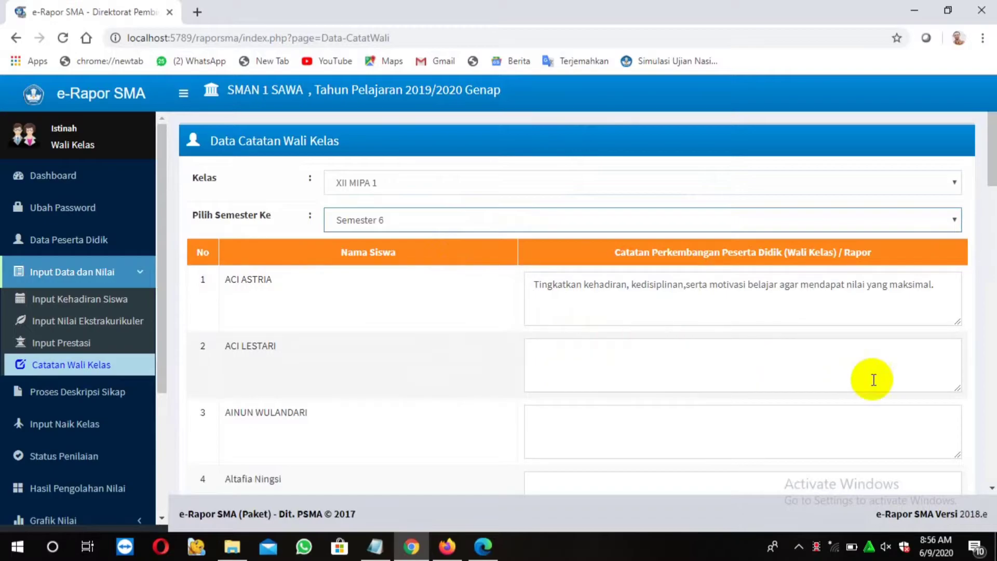
# Copy the first student's note into the notes of students two, three and four
pyautogui.moveTo(531, 286); pyautogui.dragTo(943, 285)
pyautogui.hotkey('ctrl', 'c')
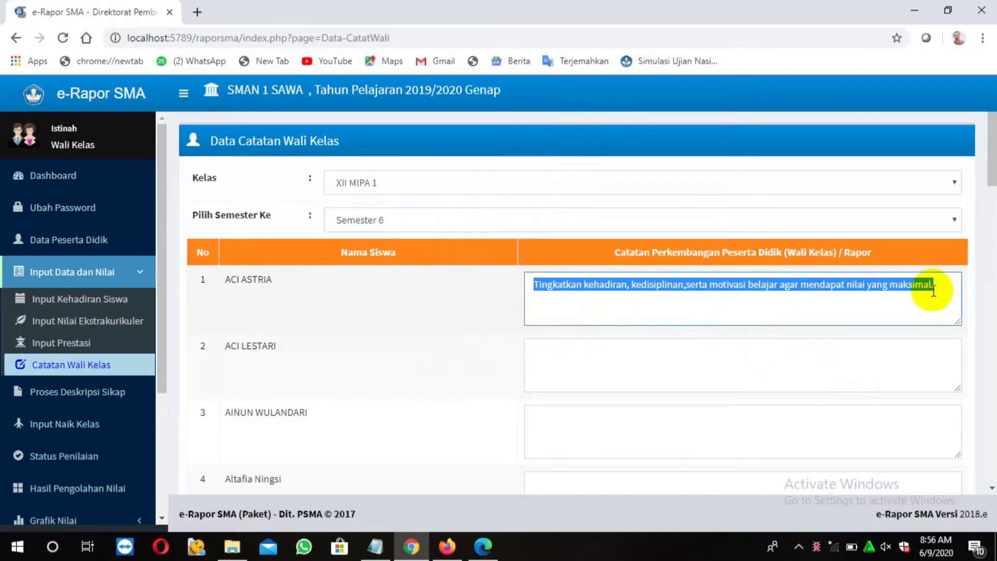
pyautogui.click(553, 356)
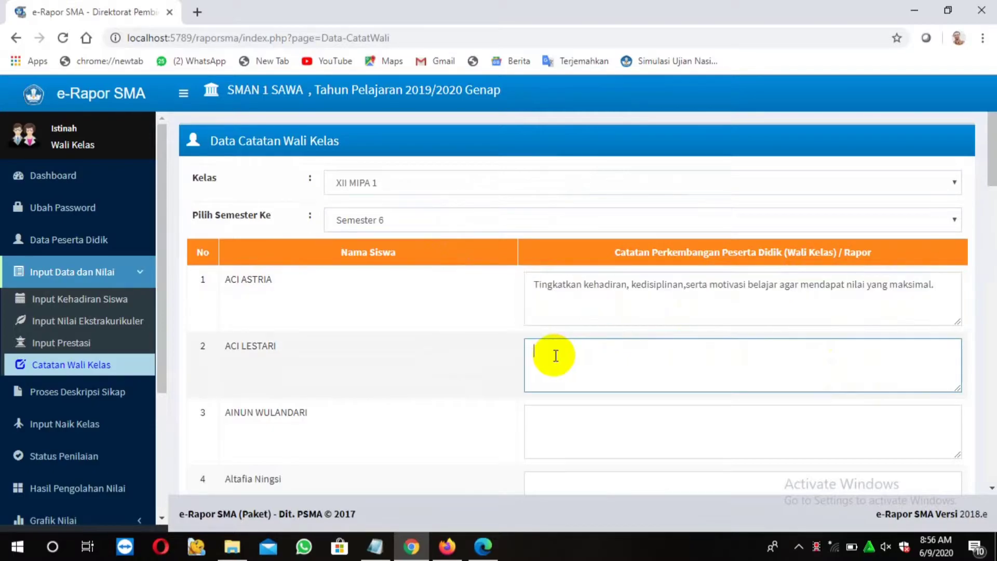
pyautogui.hotkey('ctrl', 'v')
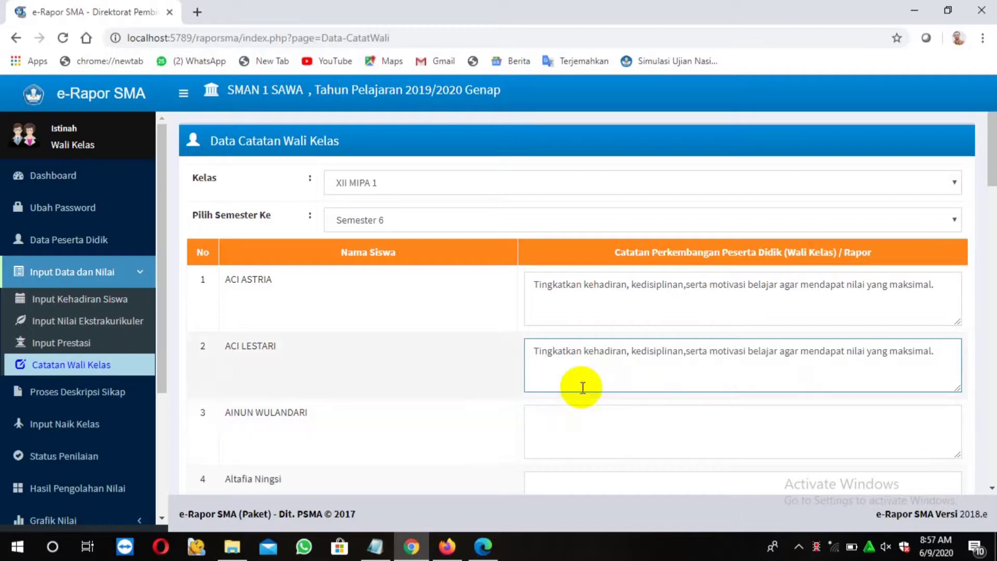
pyautogui.click(537, 421)
pyautogui.hotkey('ctrl', 'v')
pyautogui.click(545, 477)
pyautogui.hotkey('ctrl', 'v')
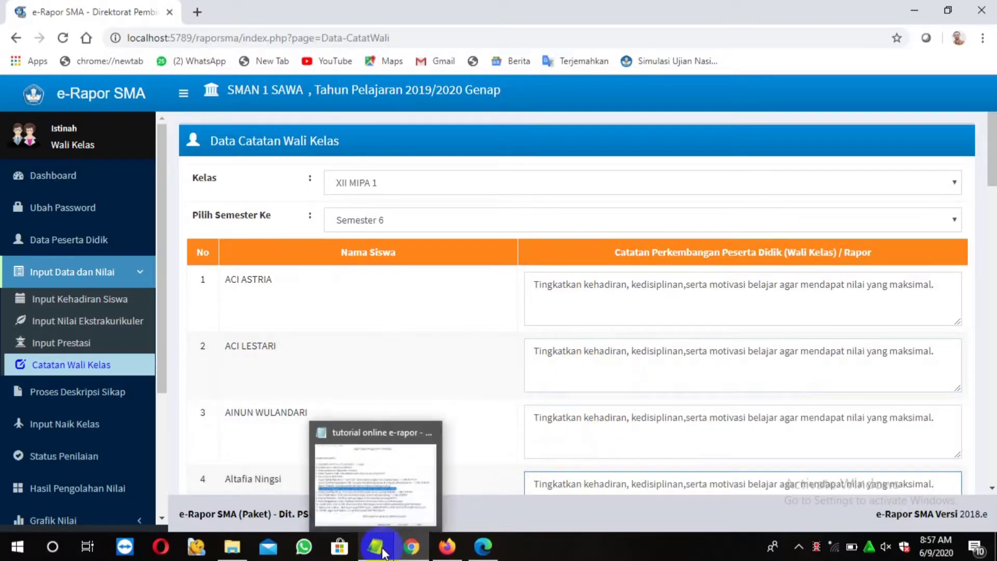
# Save the class homeroom notes and acknowledge the success message
pyautogui.scroll(-5, 758, 337)
pyautogui.scroll(-16, 767, 375)
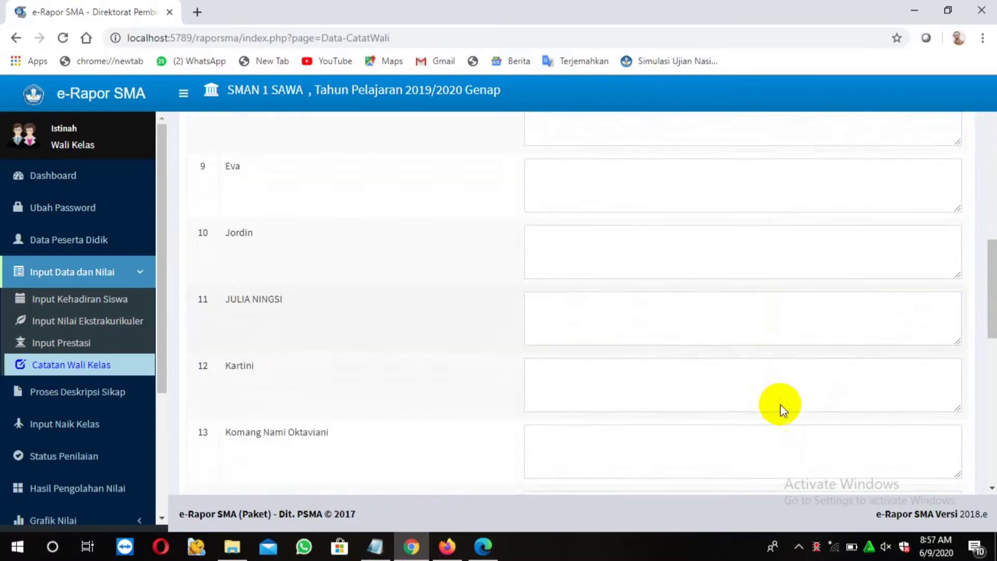
pyautogui.scroll(-3, 786, 426)
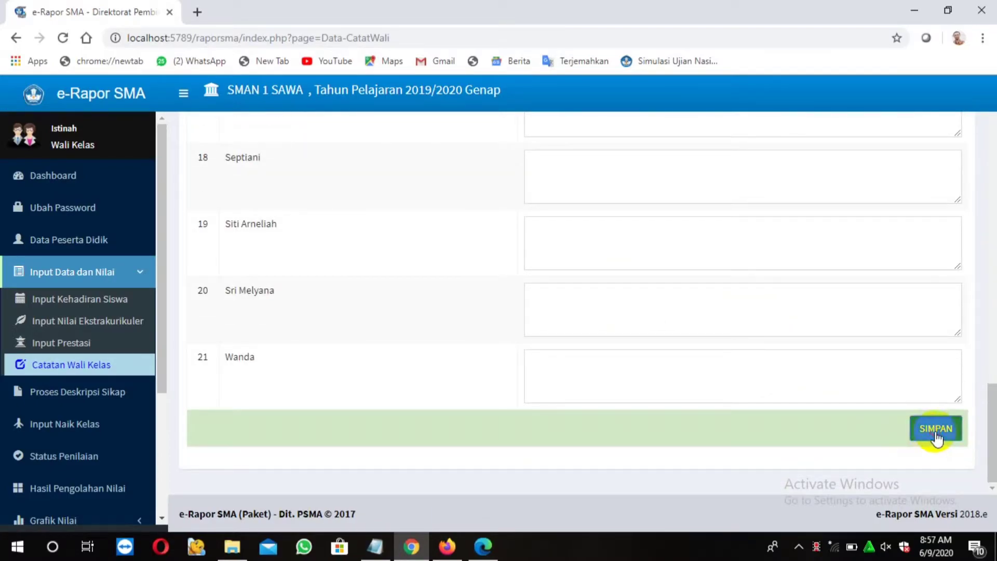
pyautogui.click(935, 431)
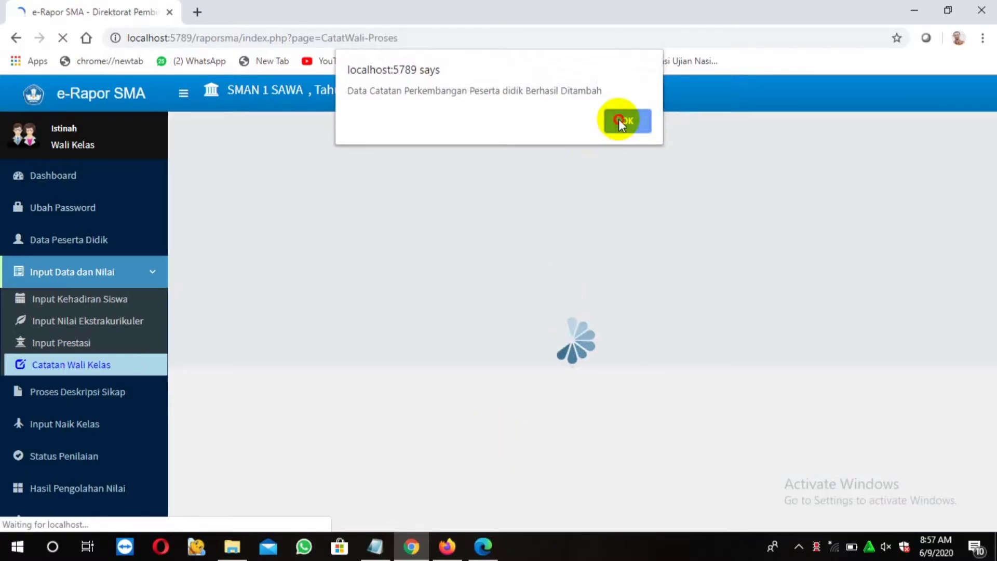
pyautogui.click(621, 123)
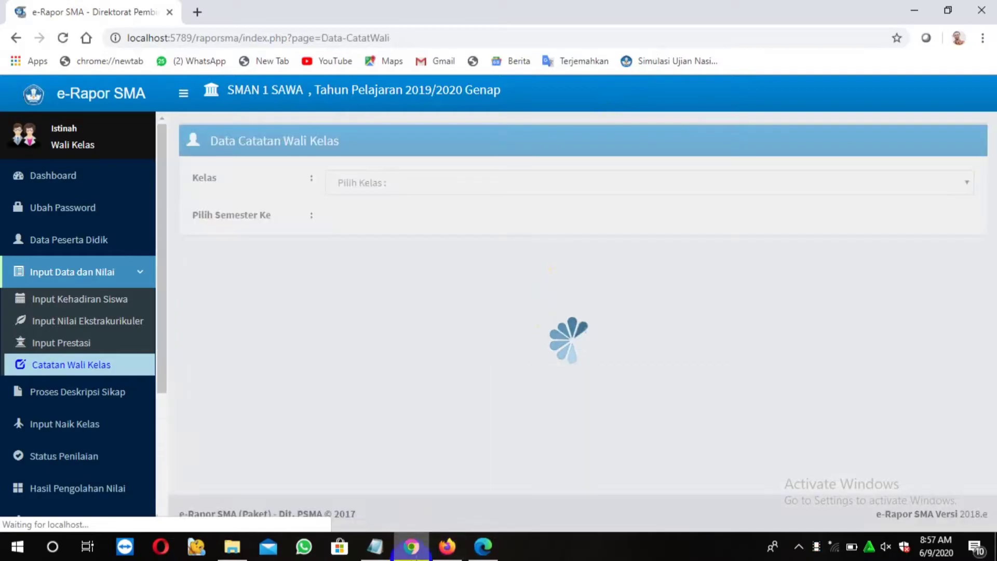
# Highlight the attitude-description step in the tutorial notes and go to Proses Deskripsi Sikap
pyautogui.click(386, 550)
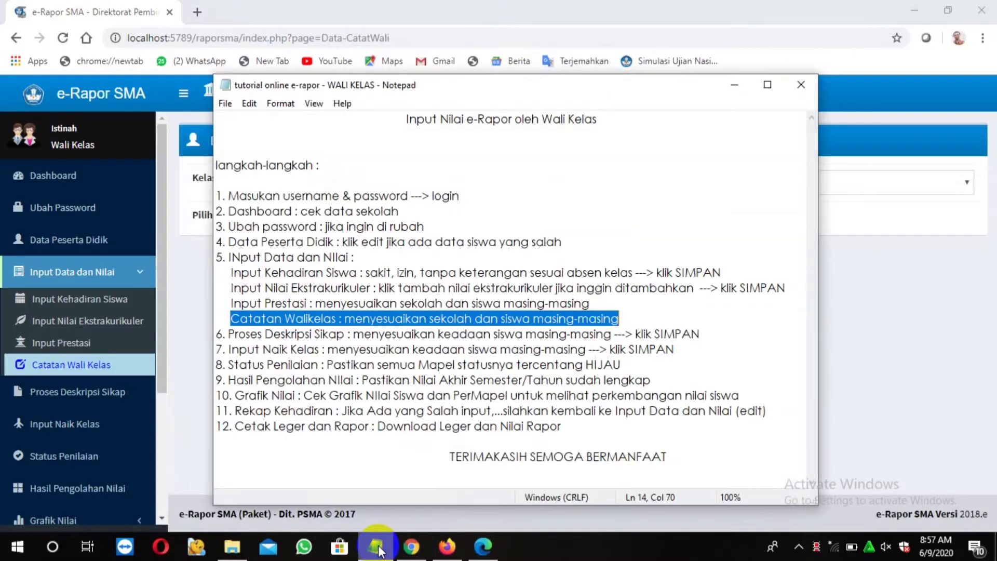
pyautogui.moveTo(217, 335); pyautogui.dragTo(702, 340)
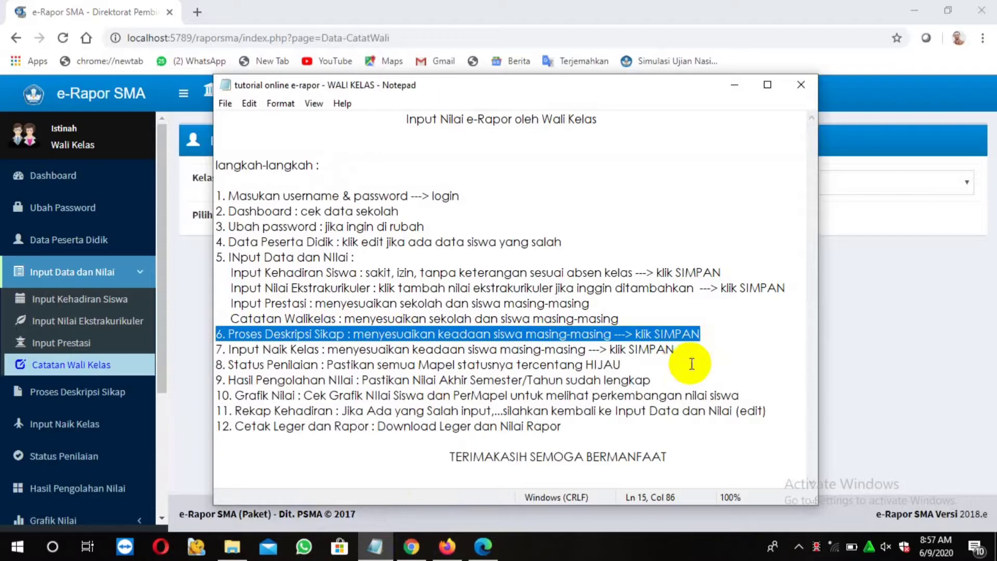
pyautogui.click(126, 366)
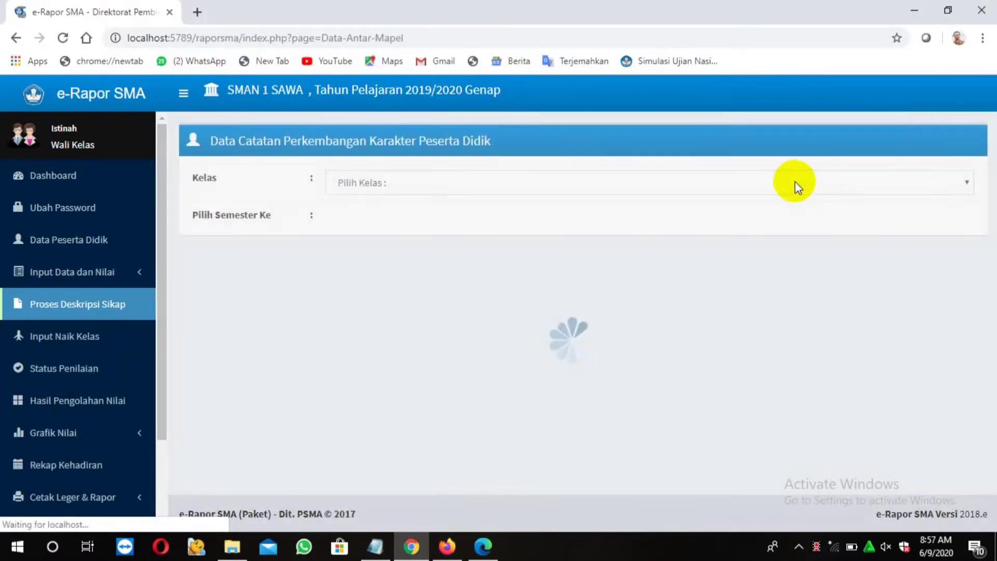
# Load the attitude descriptions for class XII MIPA 1, Semester 6
pyautogui.click(799, 180)
pyautogui.click(560, 217)
pyautogui.click(557, 218)
pyautogui.click(538, 258)
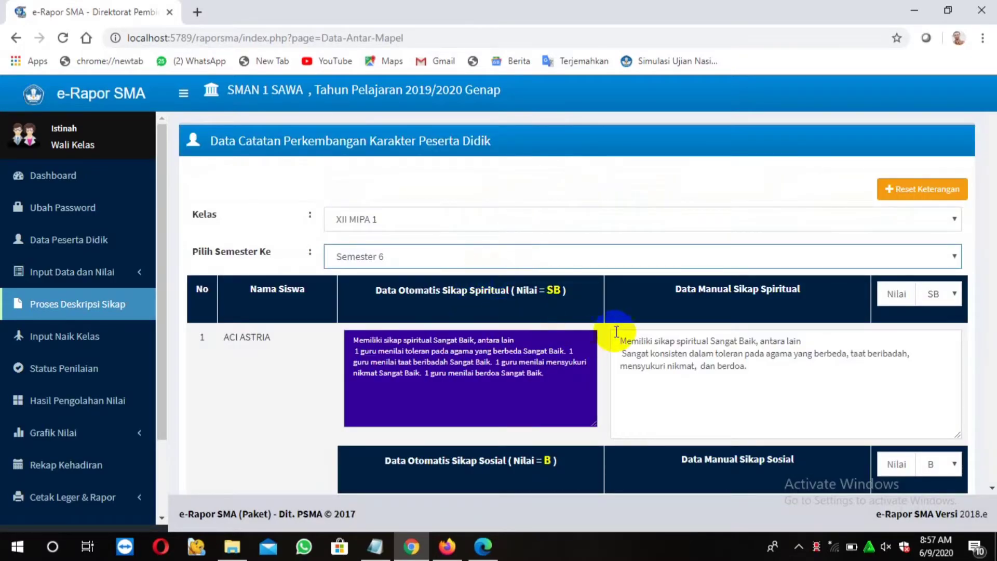
# Submit the grade-B spiritual and social descriptions for all 21 students
pyautogui.scroll(-1, 705, 332)
pyautogui.scroll(-8, 705, 333)
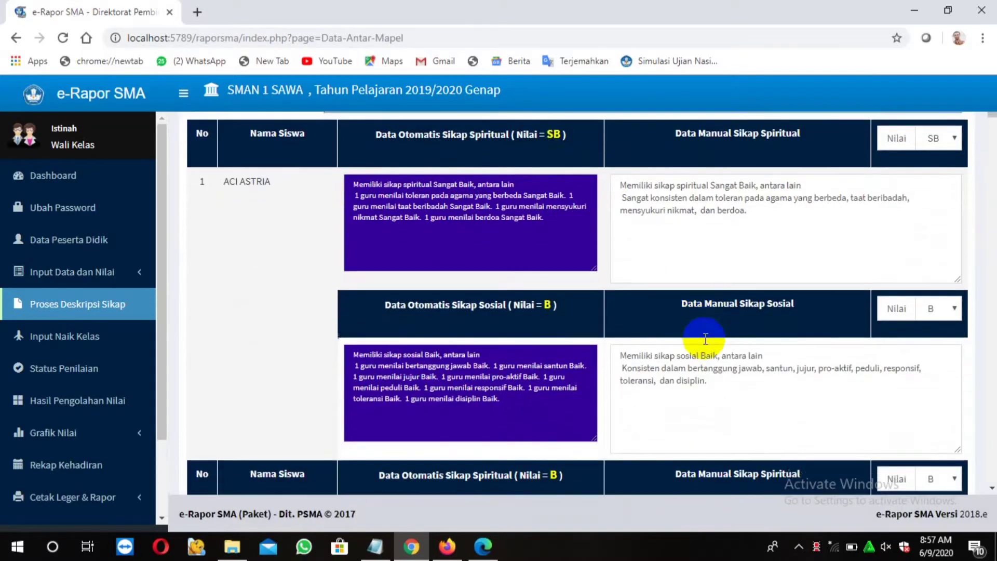
pyautogui.scroll(-15, 710, 368)
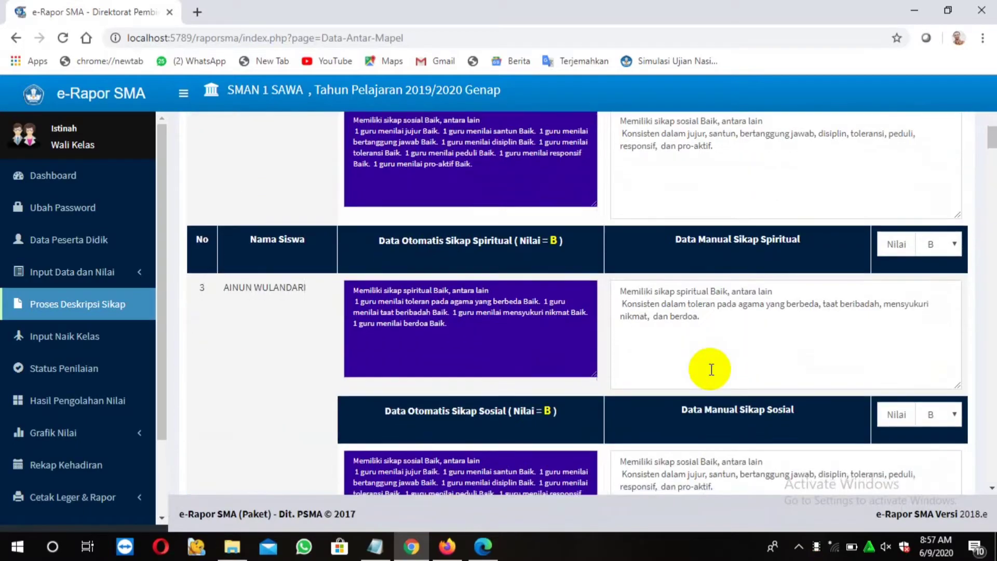
pyautogui.scroll(-15, 712, 370)
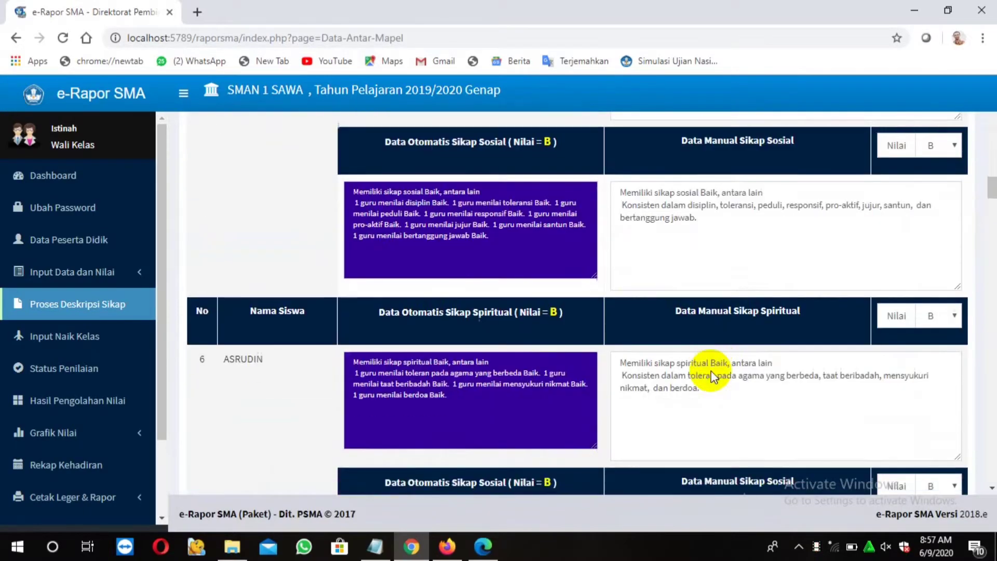
pyautogui.scroll(-15, 712, 383)
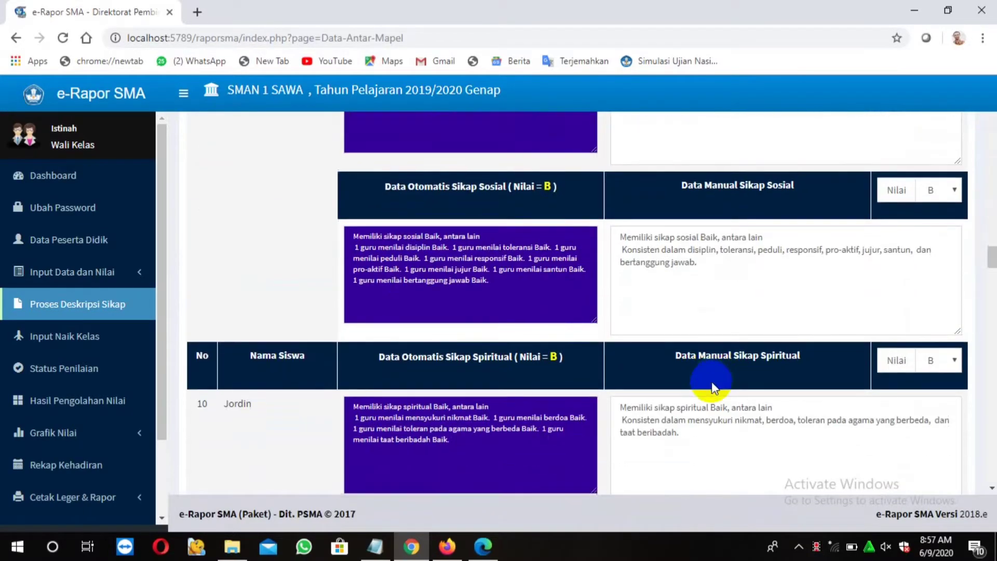
pyautogui.scroll(-5, 711, 385)
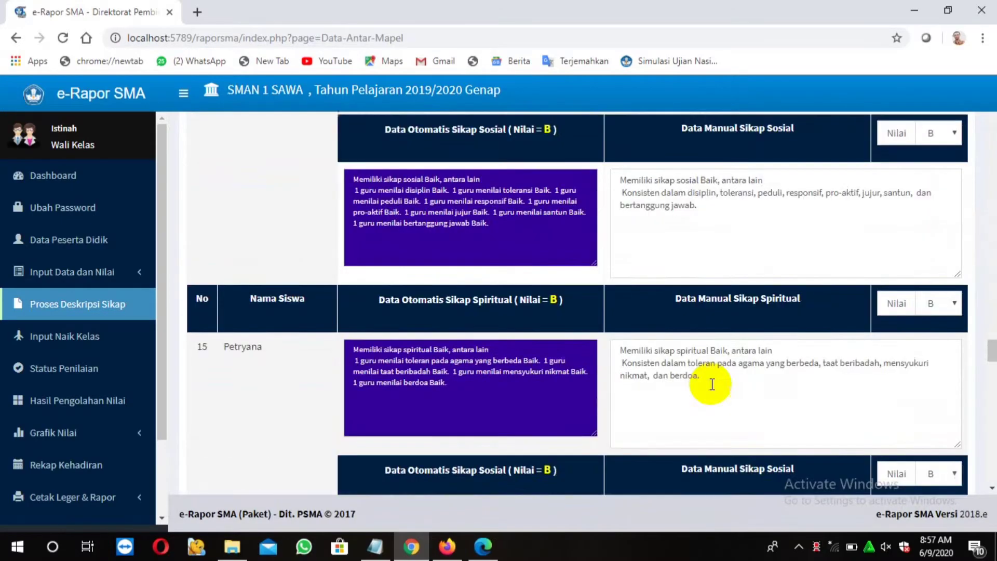
pyautogui.moveTo(989, 356); pyautogui.dragTo(992, 480)
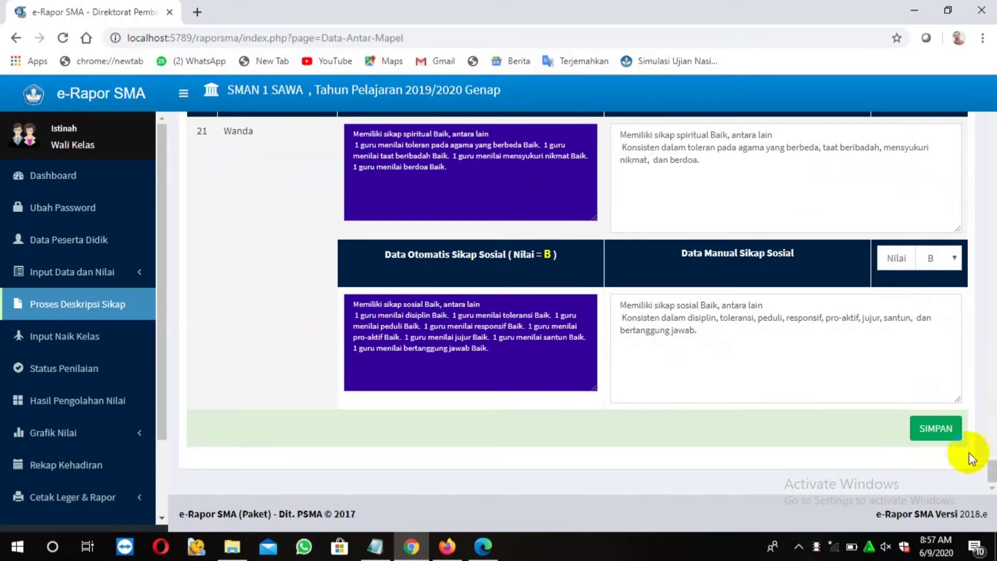
pyautogui.click(937, 427)
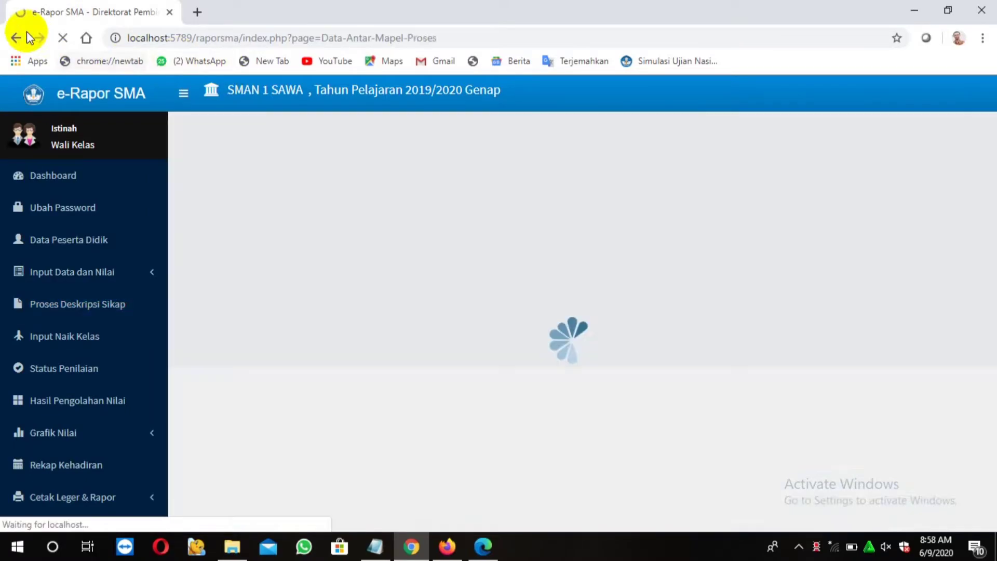
# Dismiss the save confirmation, highlight tutorial step 7 'Input Naik Kelas', and go there
pyautogui.click(630, 124)
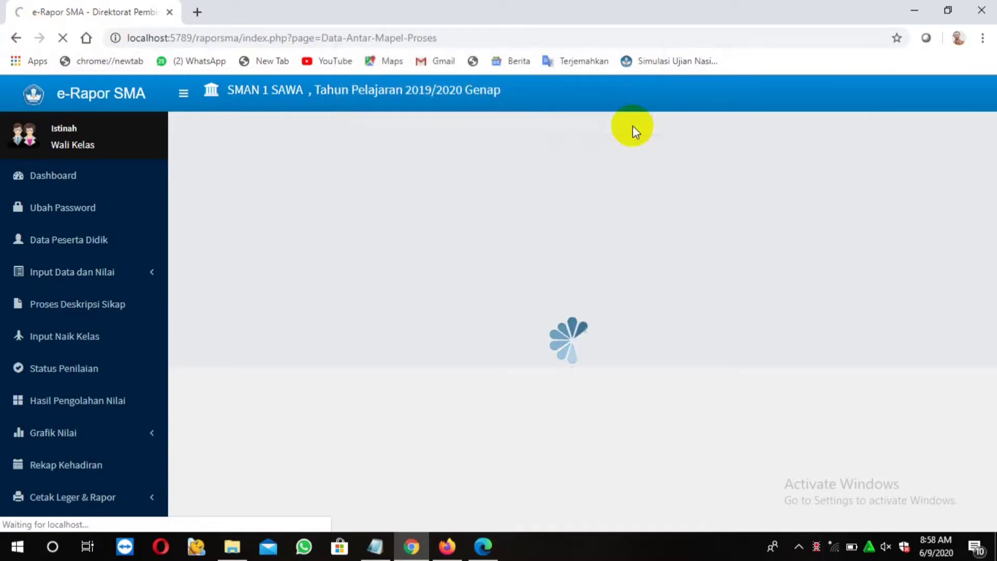
pyautogui.click(375, 550)
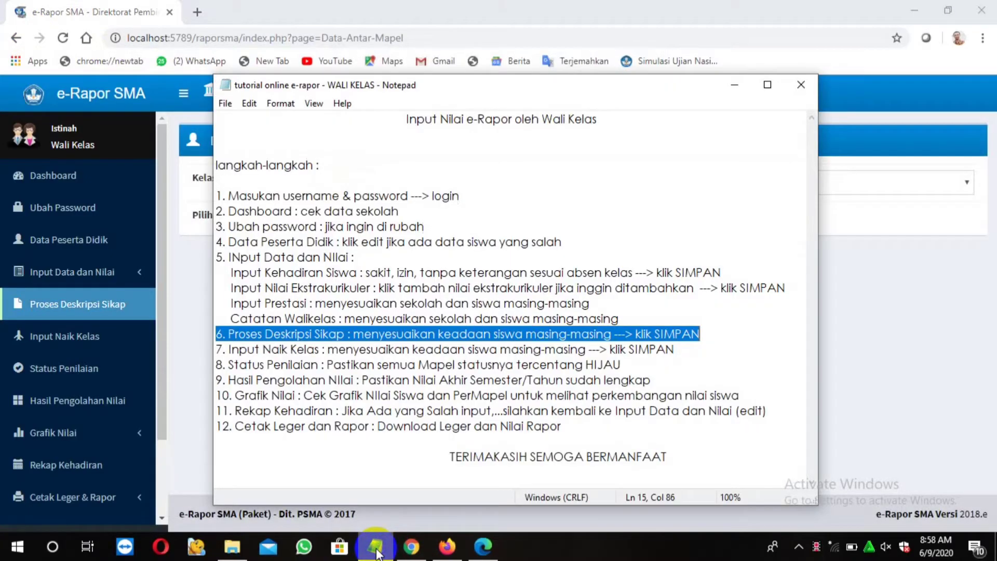
pyautogui.click(221, 350)
pyautogui.moveTo(221, 350); pyautogui.dragTo(289, 354)
pyautogui.moveTo(391, 358); pyautogui.dragTo(682, 351)
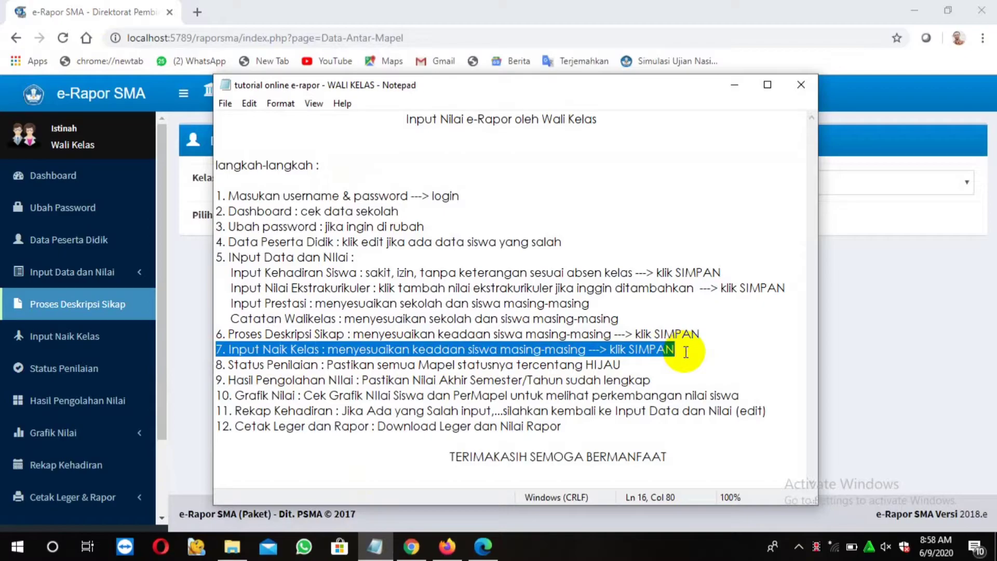
pyautogui.click(91, 340)
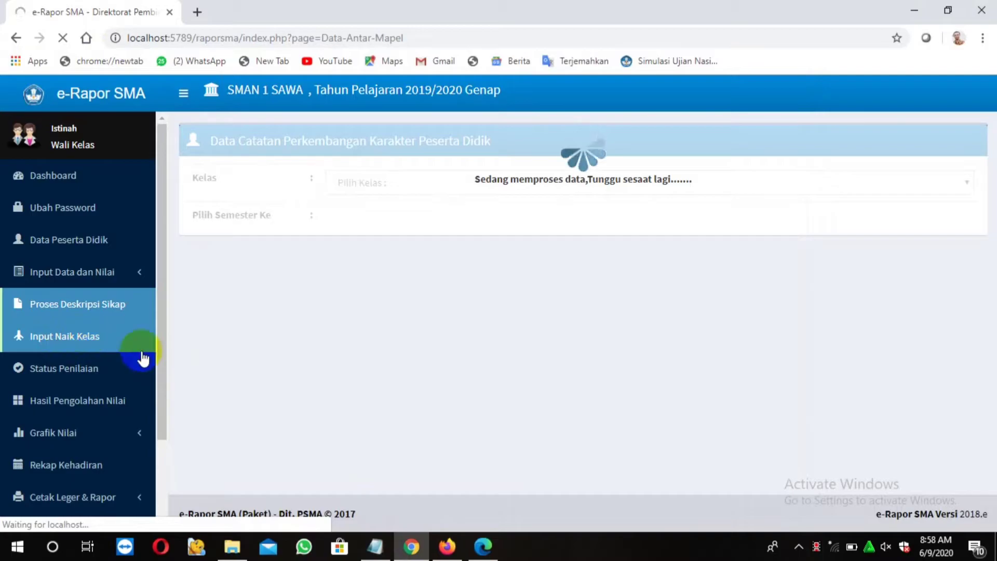
# Keep all 21 XII MIPA 1 students as Lulus to Satuan Pendidikan and save
pyautogui.click(595, 191)
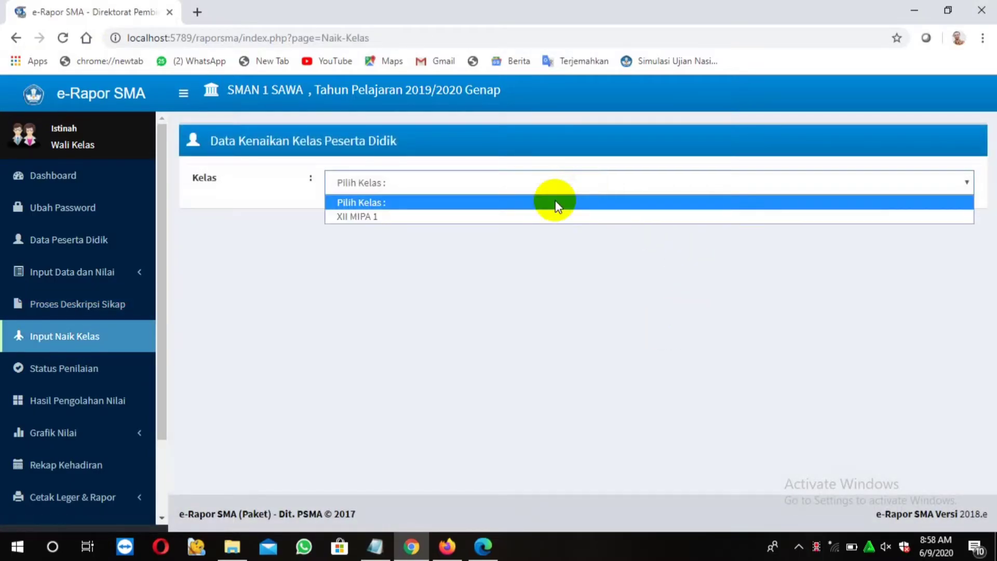
pyautogui.click(535, 213)
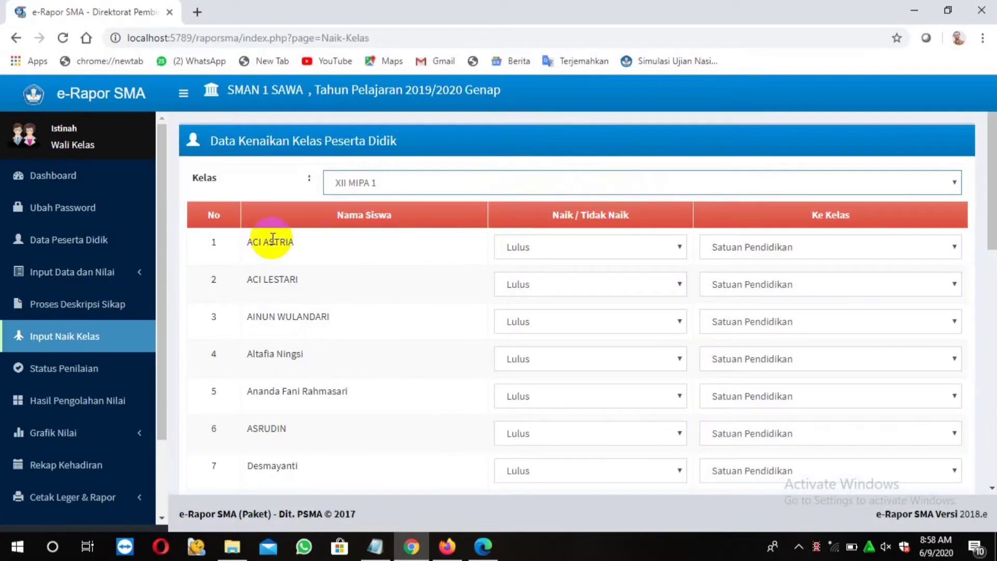
pyautogui.click(677, 247)
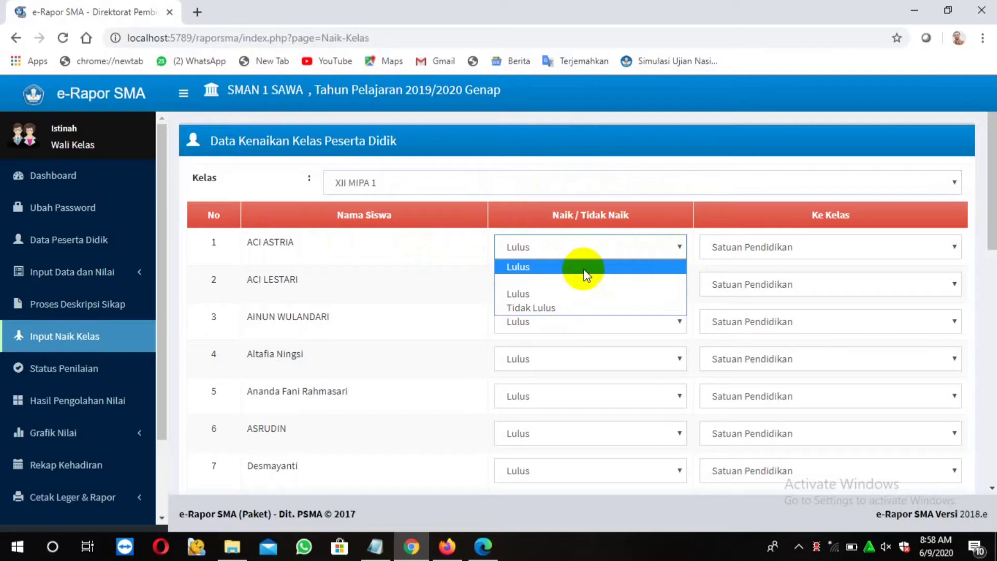
pyautogui.click(535, 293)
pyautogui.click(955, 248)
pyautogui.click(955, 245)
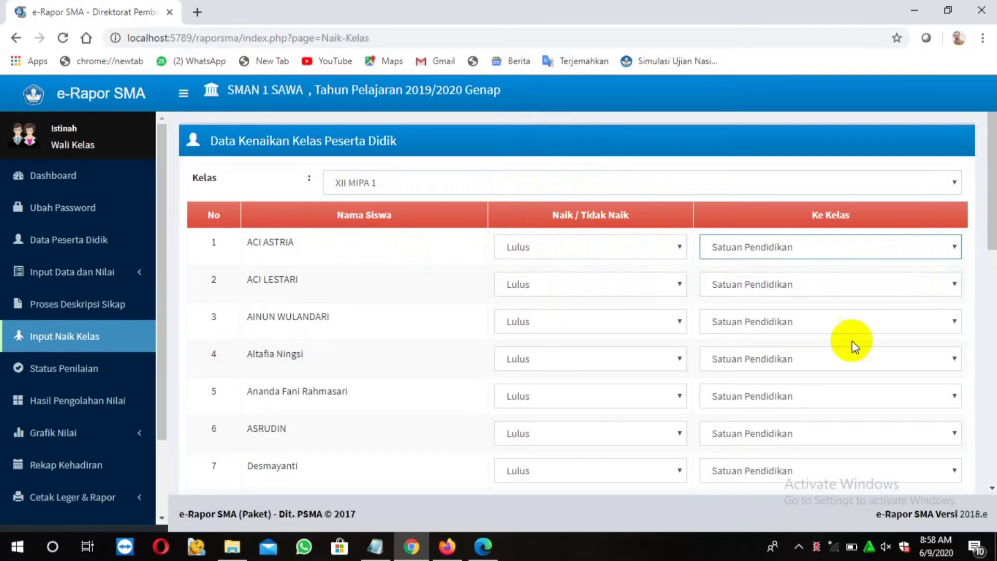
pyautogui.moveTo(987, 233); pyautogui.dragTo(986, 476)
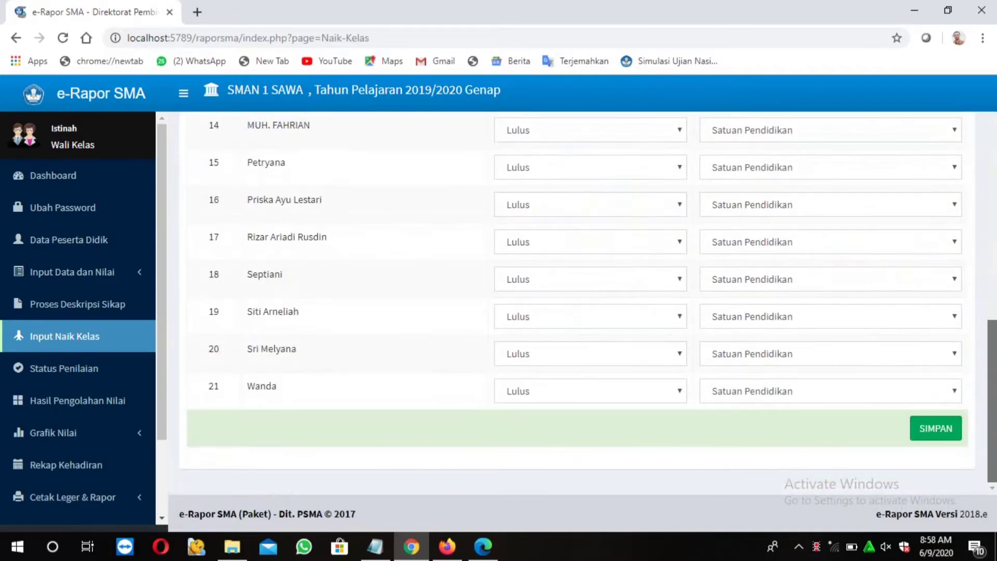
pyautogui.click(932, 436)
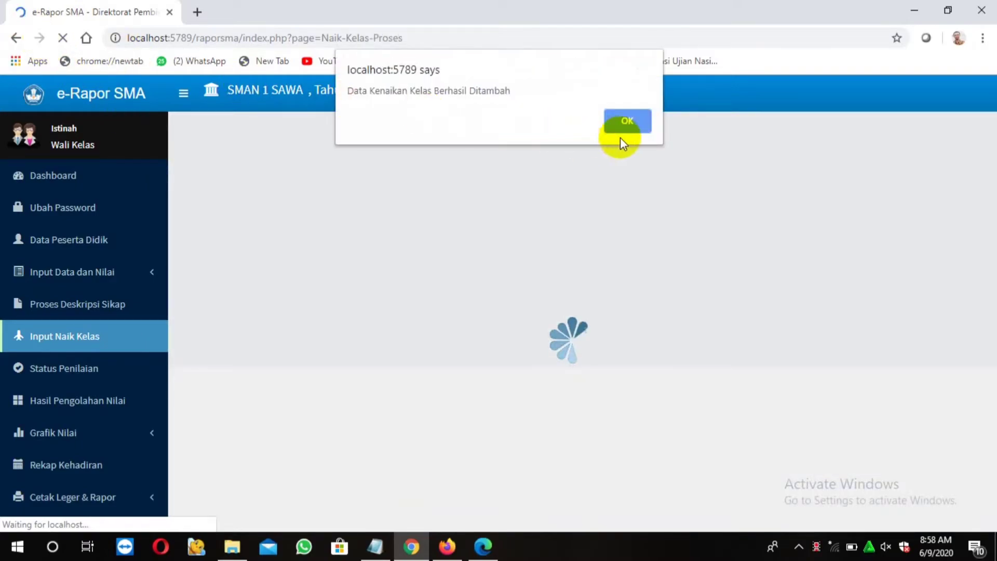
pyautogui.click(623, 126)
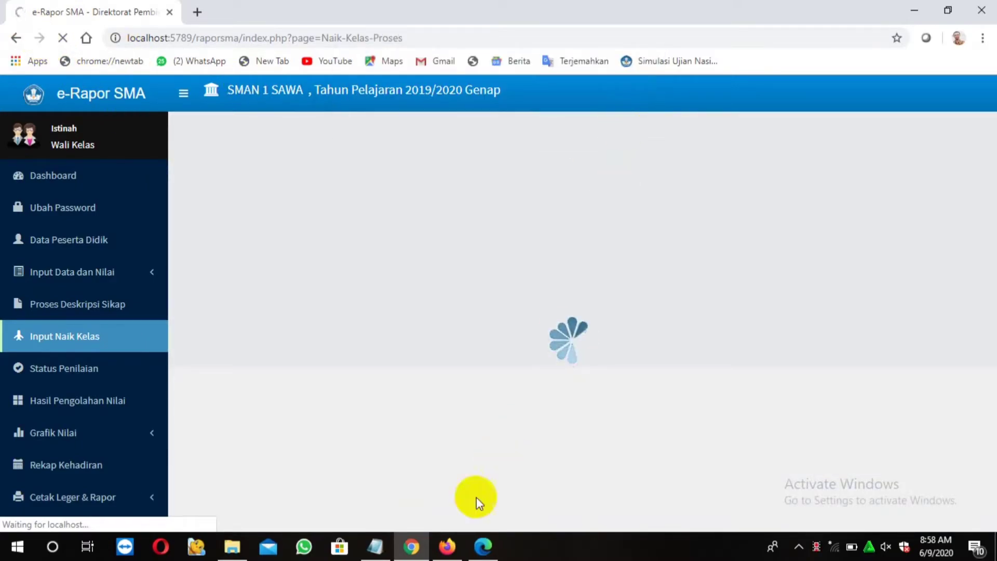
# Highlight tutorial step 8 about all-green subject statuses, then go to Status Penilaian
pyautogui.click(376, 553)
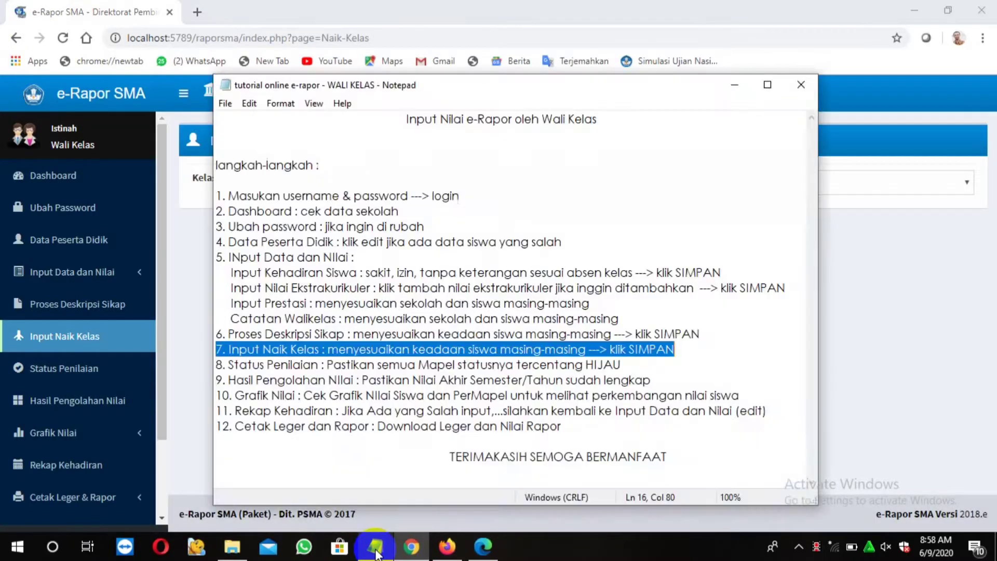
pyautogui.moveTo(217, 365); pyautogui.dragTo(622, 367)
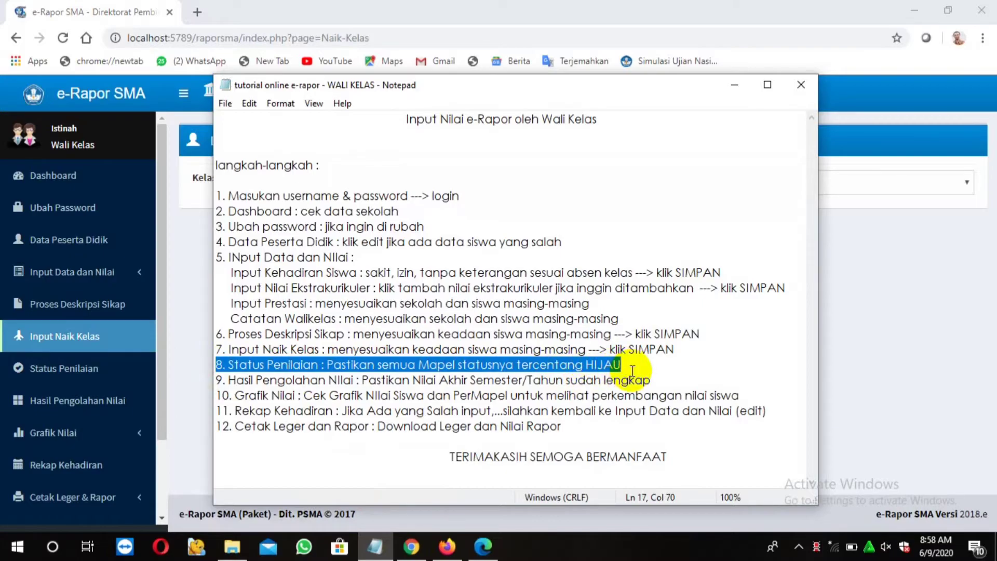
pyautogui.click(74, 370)
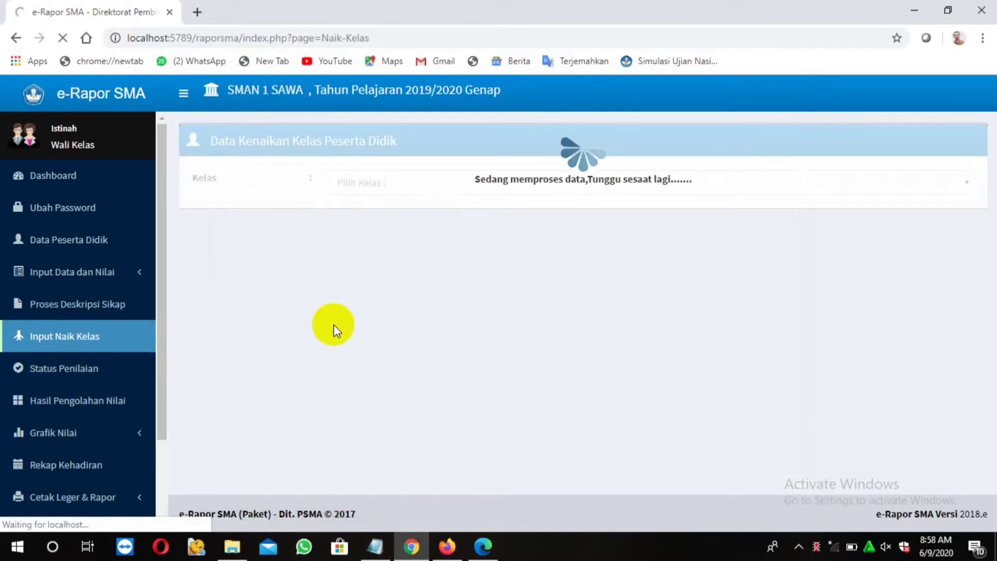
# Show XII MIPA 1 Semester 6 grading status, where only Sosiologi is green
pyautogui.click(563, 183)
pyautogui.click(531, 216)
pyautogui.click(507, 222)
pyautogui.click(478, 253)
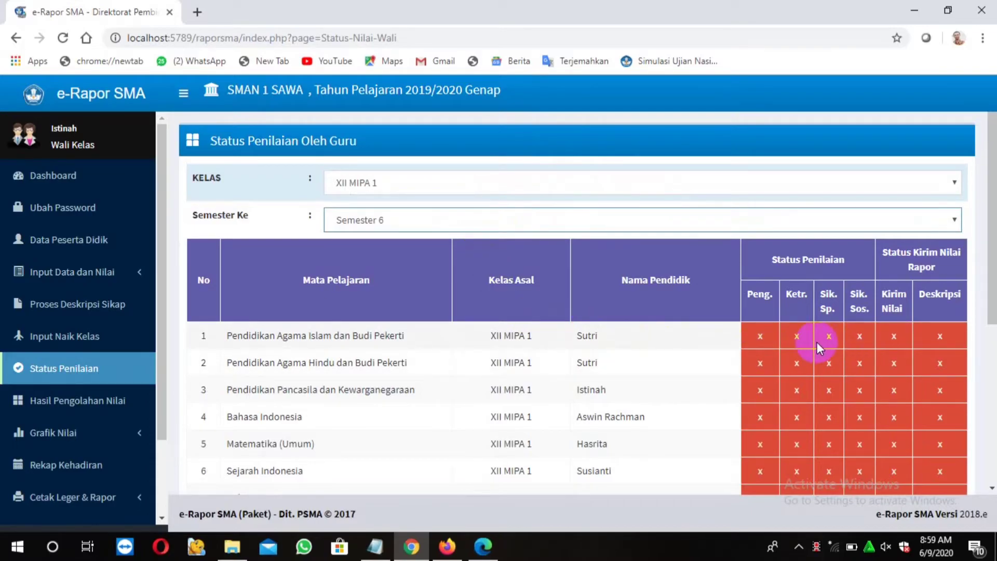
pyautogui.scroll(-5, 819, 347)
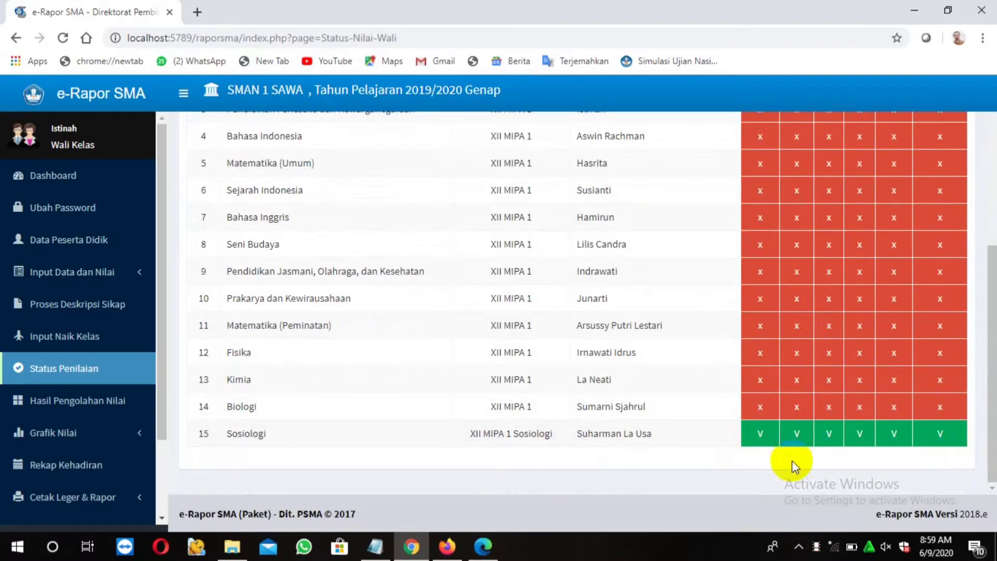
pyautogui.click(780, 407)
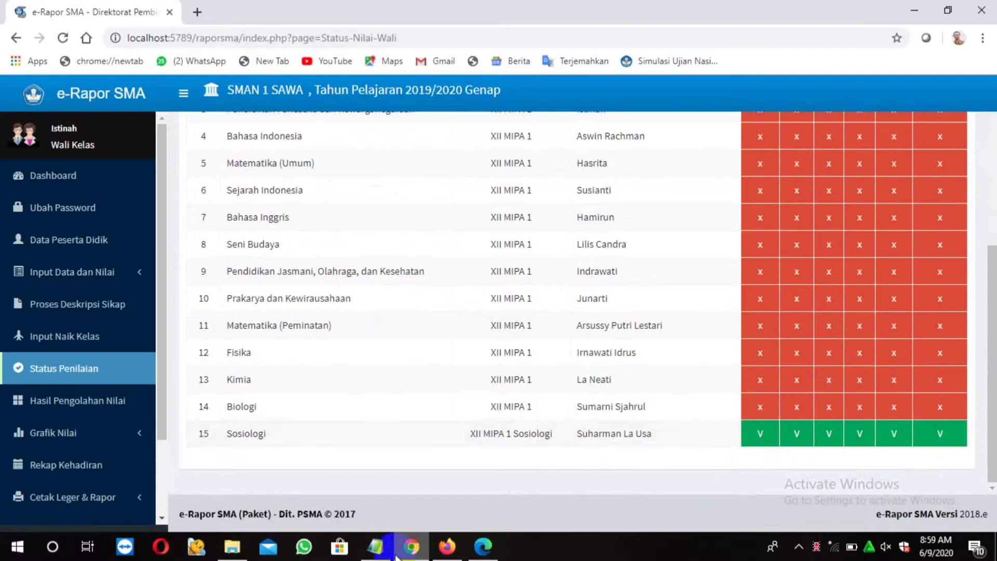
# Highlight the all-subjects-green instruction in the notes, then recheck the status table
pyautogui.click(374, 546)
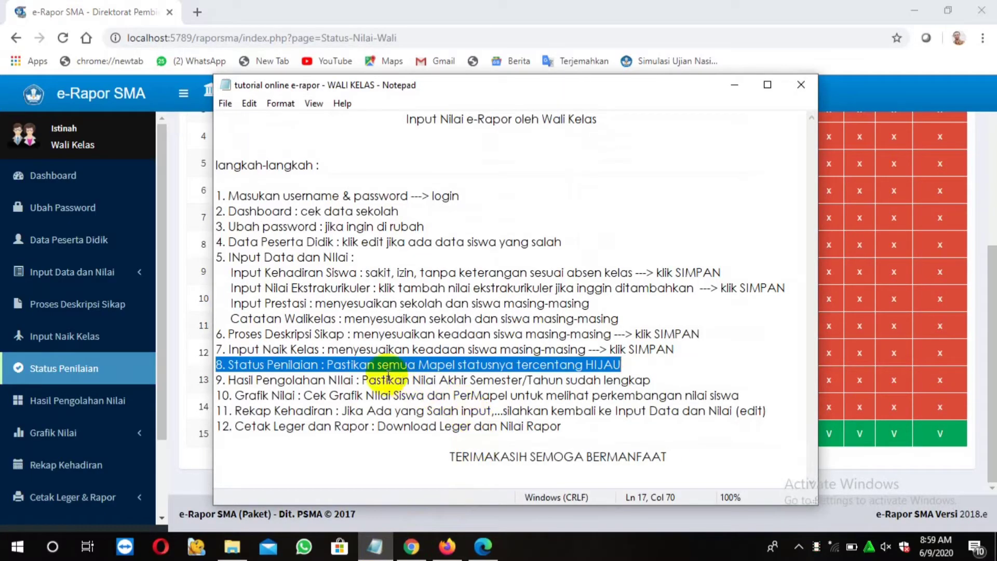
pyautogui.click(331, 364)
pyautogui.moveTo(331, 364); pyautogui.dragTo(622, 366)
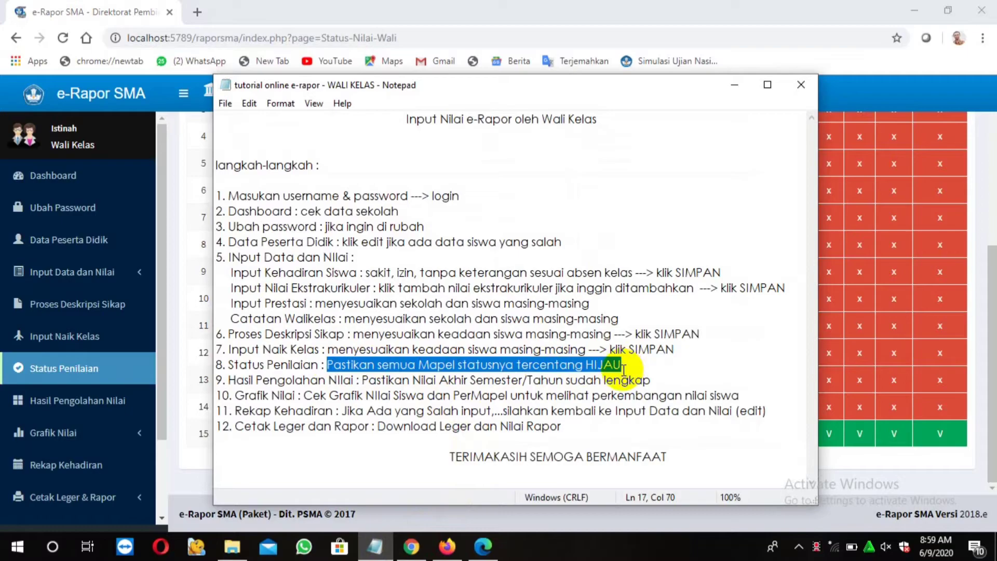
pyautogui.click(849, 332)
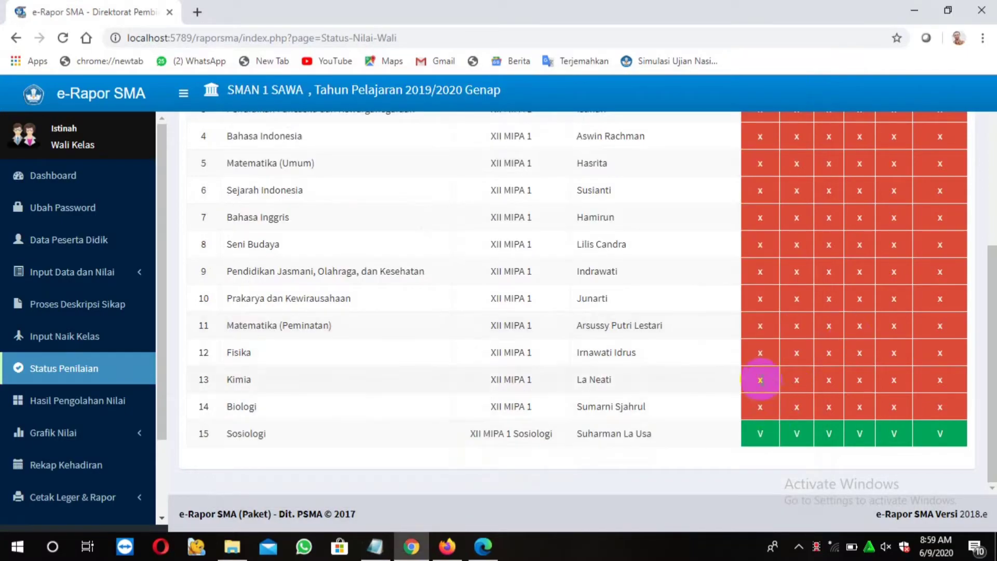
pyautogui.scroll(5, 759, 380)
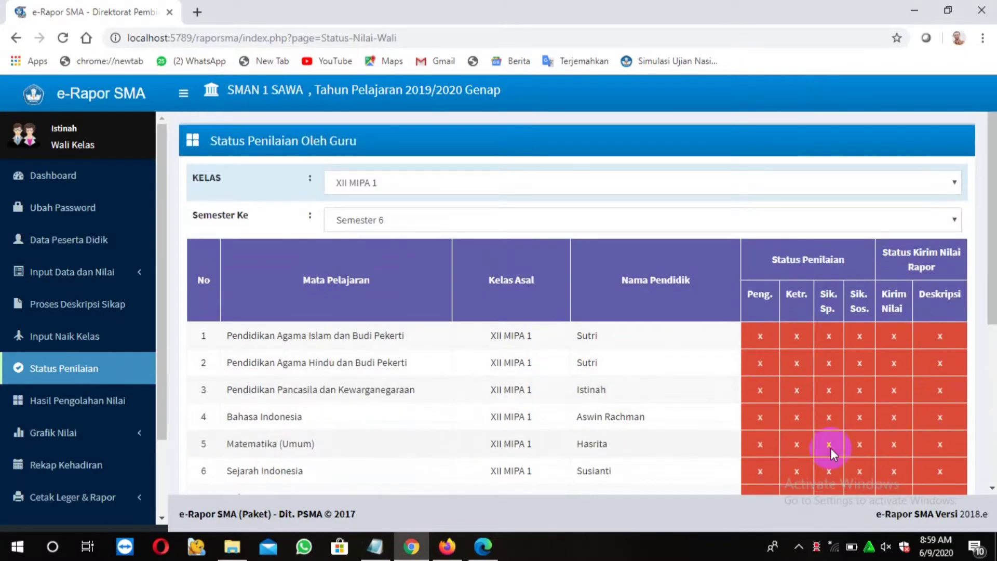
pyautogui.scroll(-4, 820, 447)
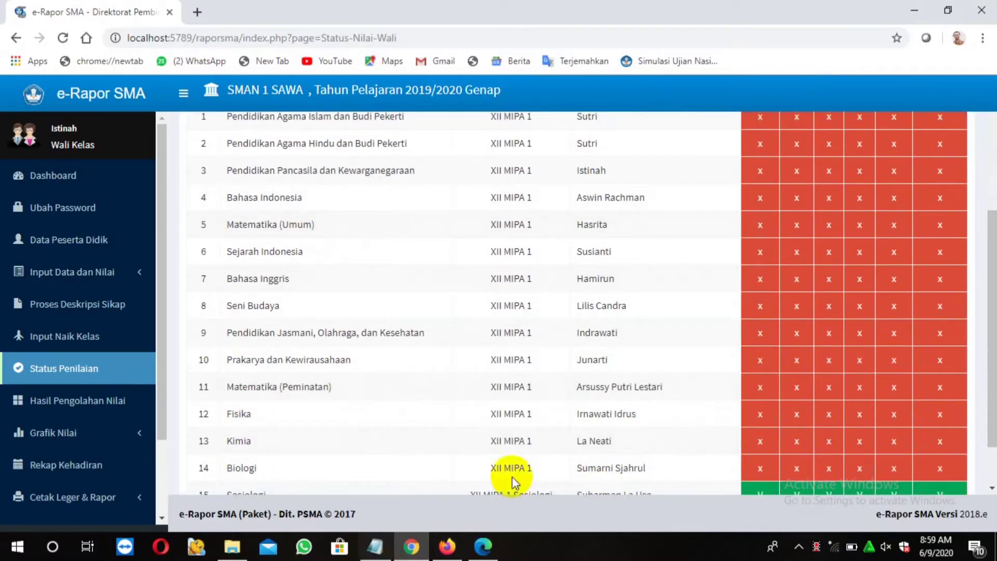
pyautogui.scroll(-1, 571, 467)
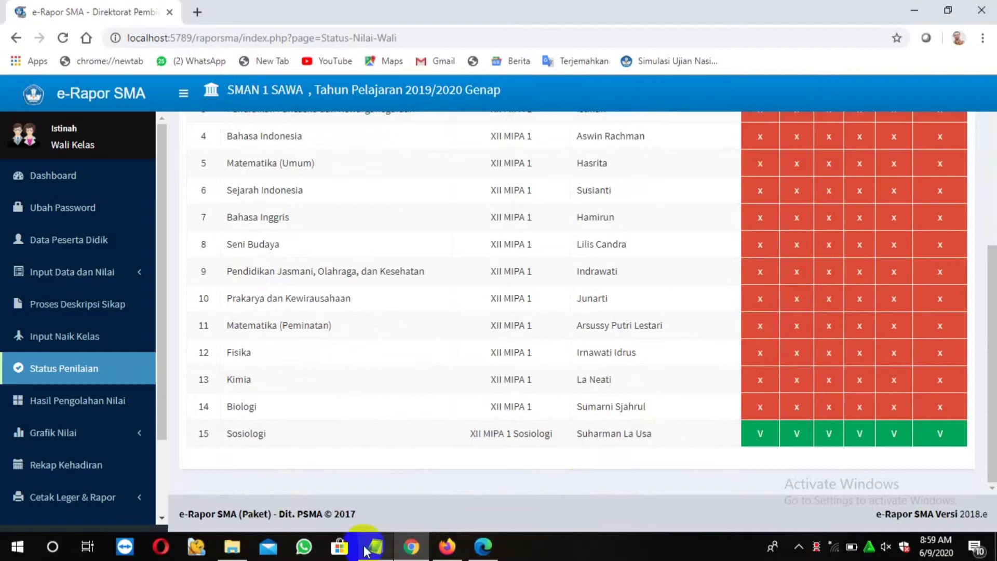
# Highlight tutorial step 9 on complete final semester grades, then go to Hasil Pengolahan Nilai
pyautogui.click(375, 546)
pyautogui.moveTo(217, 379); pyautogui.dragTo(644, 383)
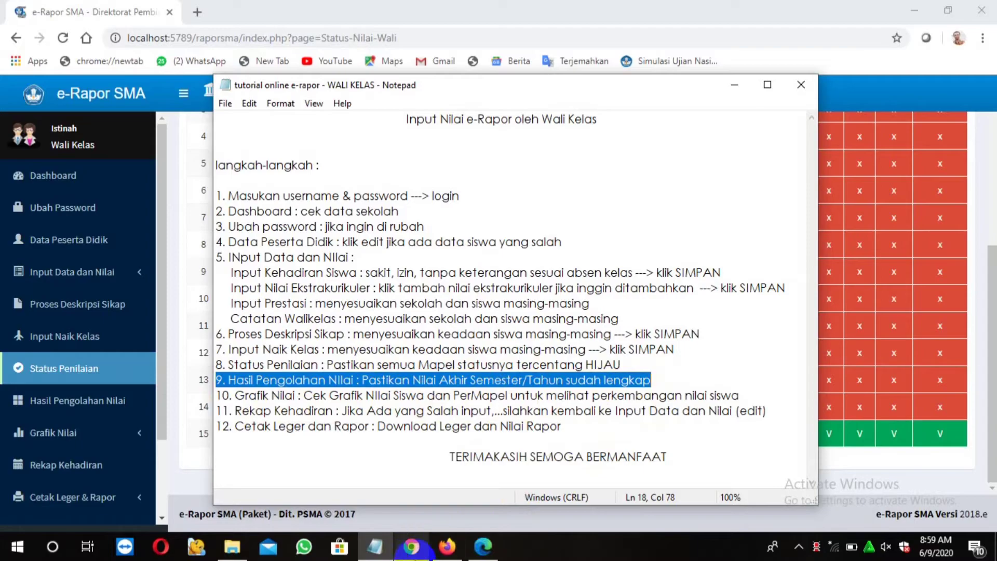
pyautogui.click(106, 403)
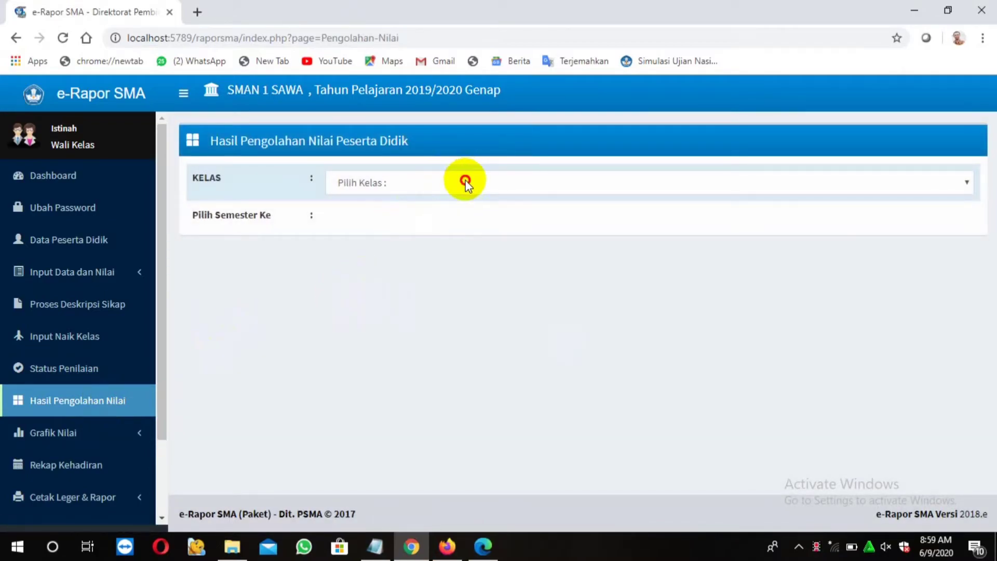
# Load the processed final grades for class XII MIPA 1, Semester 6
pyautogui.click(465, 183)
pyautogui.click(435, 216)
pyautogui.click(486, 222)
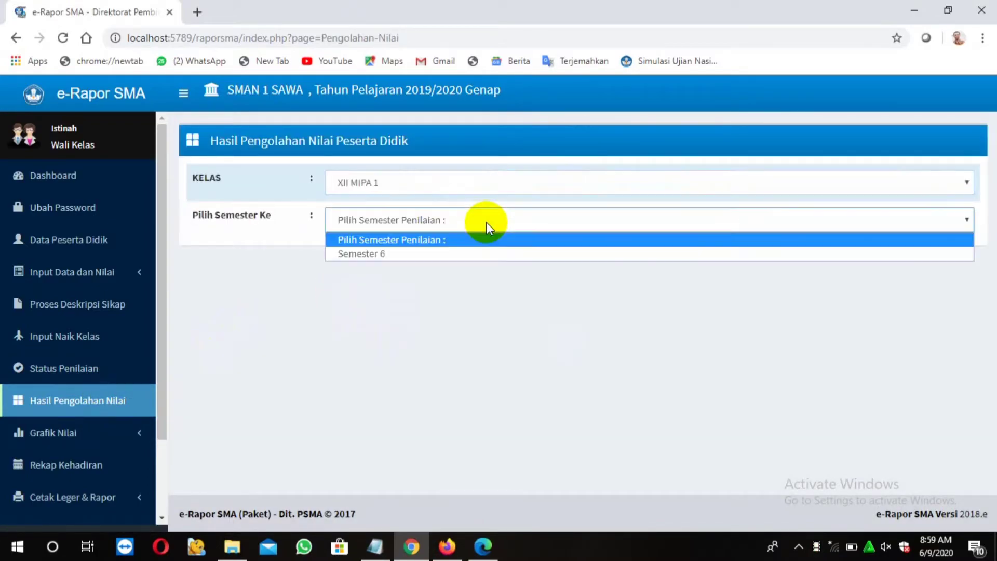
pyautogui.click(437, 254)
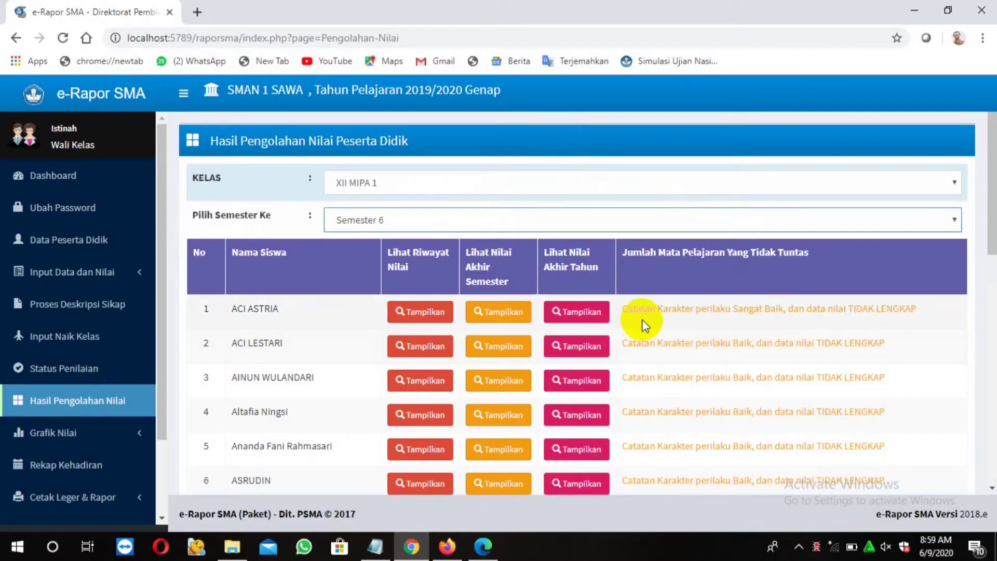
pyautogui.click(498, 320)
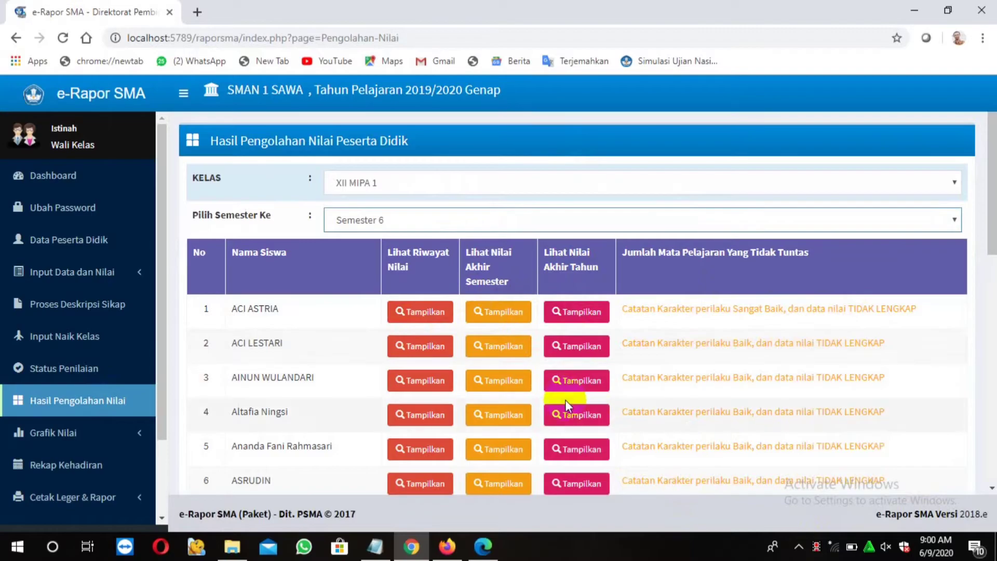
# Scroll through all 21 students' results, all TIDAK LENGKAP, then bring the Notepad tutorial forward
pyautogui.scroll(-5, 569, 405)
pyautogui.scroll(-6, 566, 430)
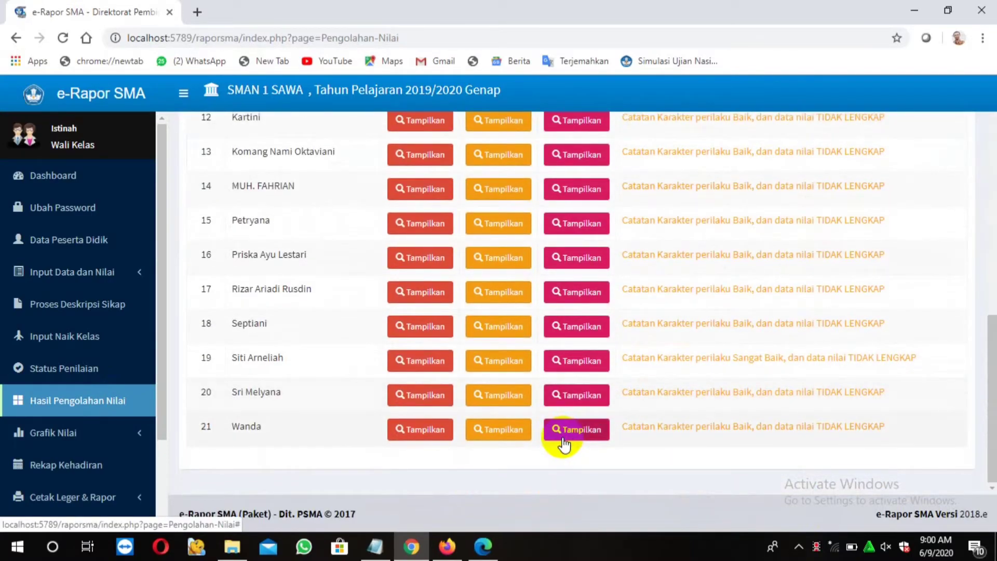
pyautogui.scroll(11, 564, 443)
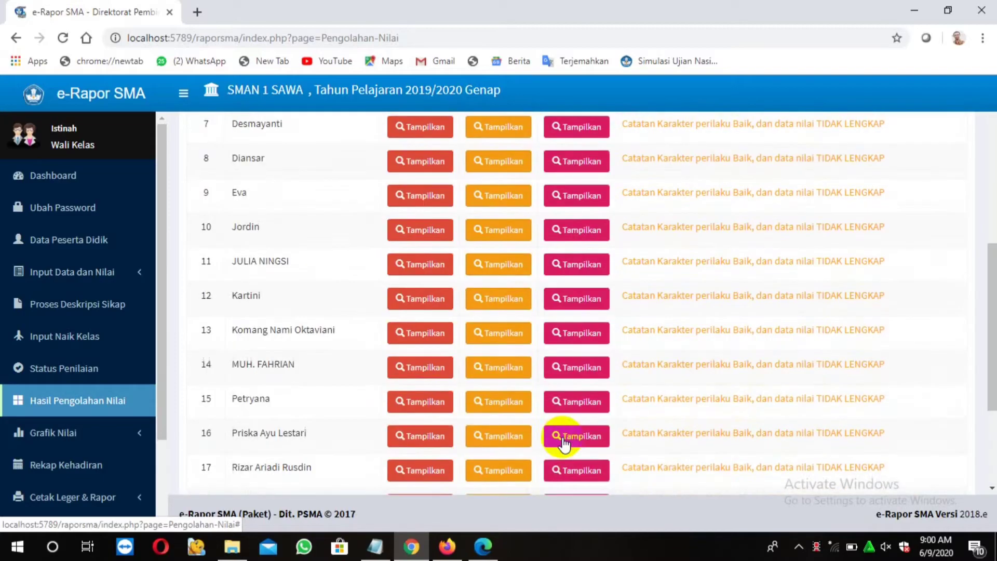
pyautogui.scroll(-11, 562, 444)
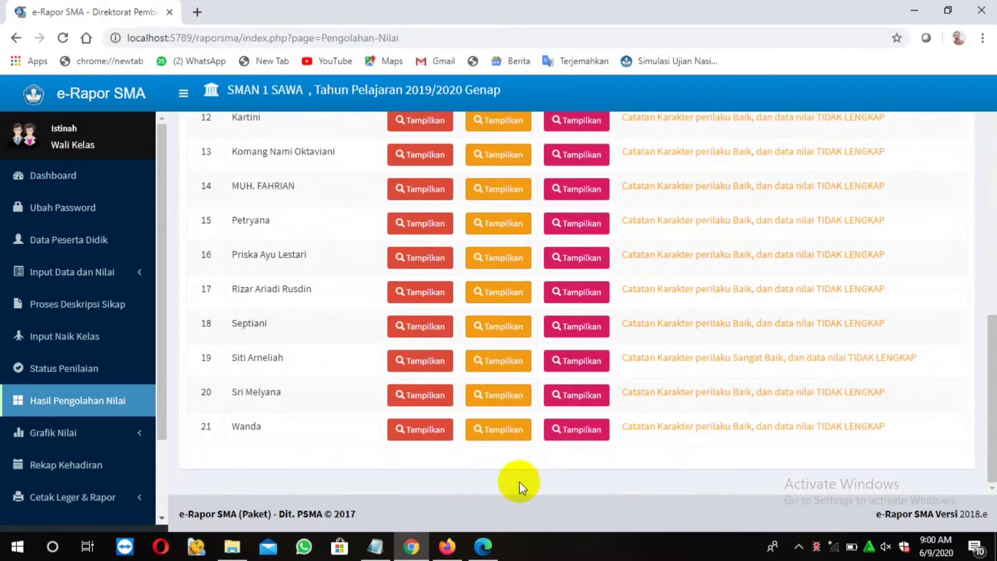
pyautogui.moveTo(452, 559)
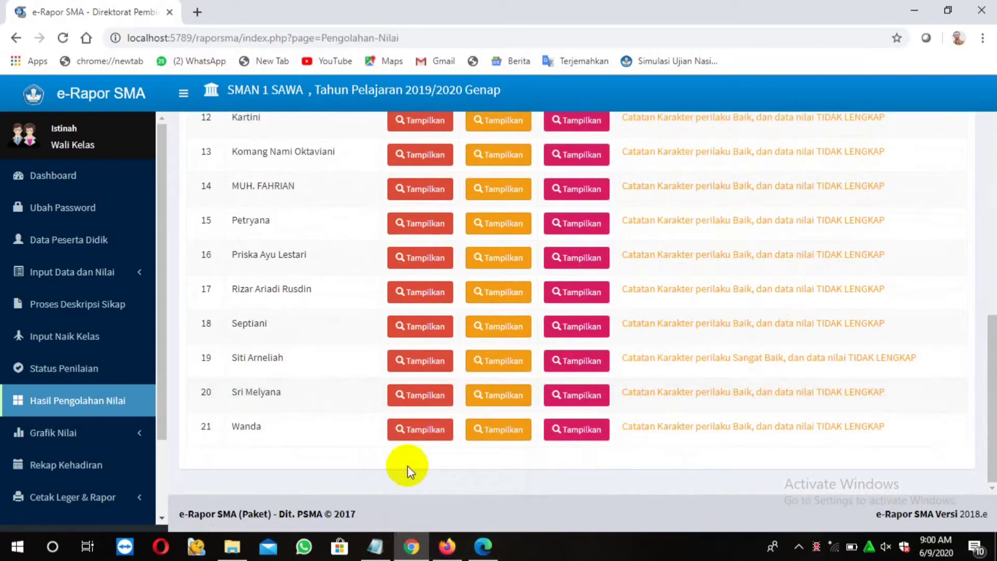
pyautogui.click(380, 555)
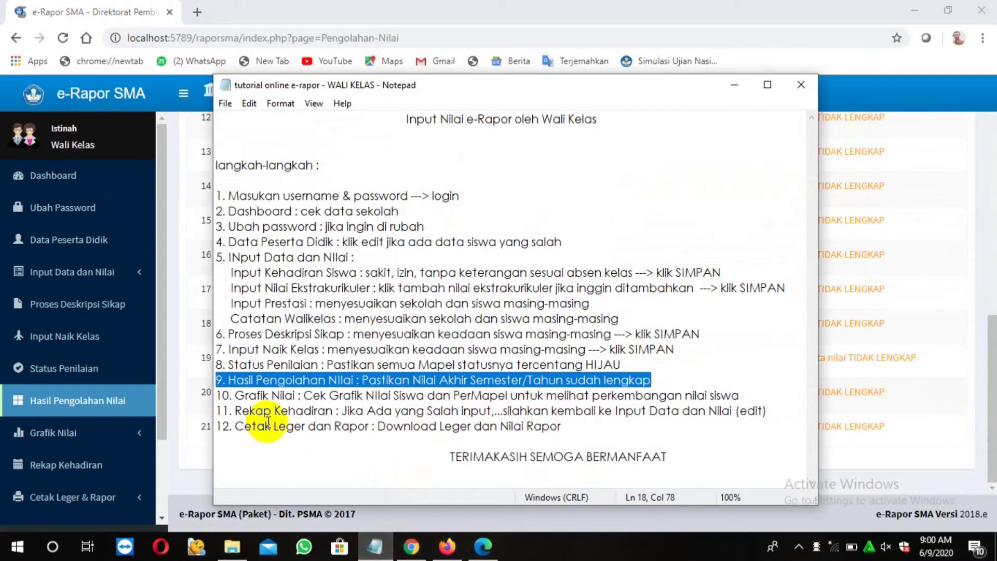
# Highlight tutorial step 10 on grade charts, then expand Grafik Nilai in the e-Rapor sidebar
pyautogui.moveTo(220, 394); pyautogui.dragTo(740, 397)
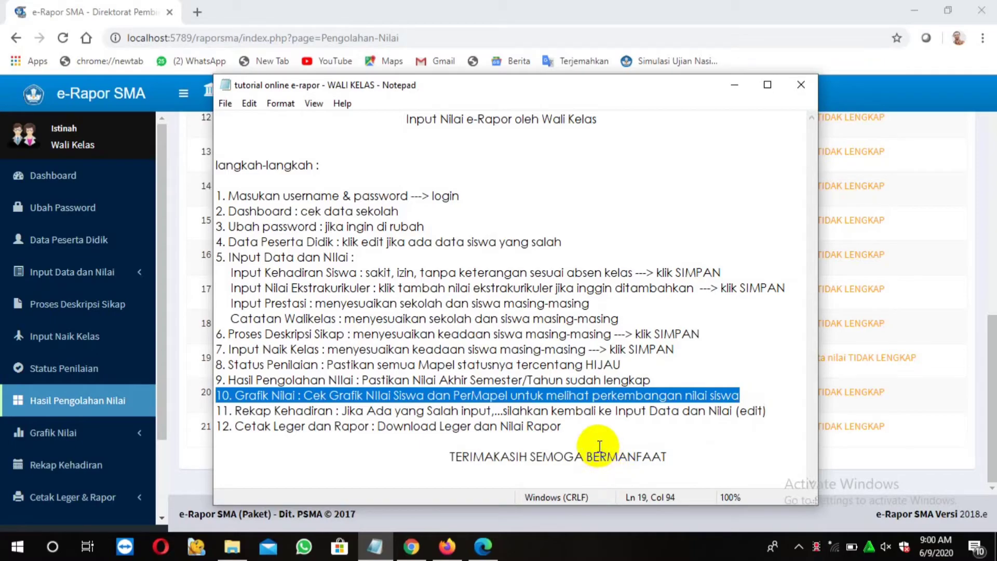
pyautogui.click(139, 433)
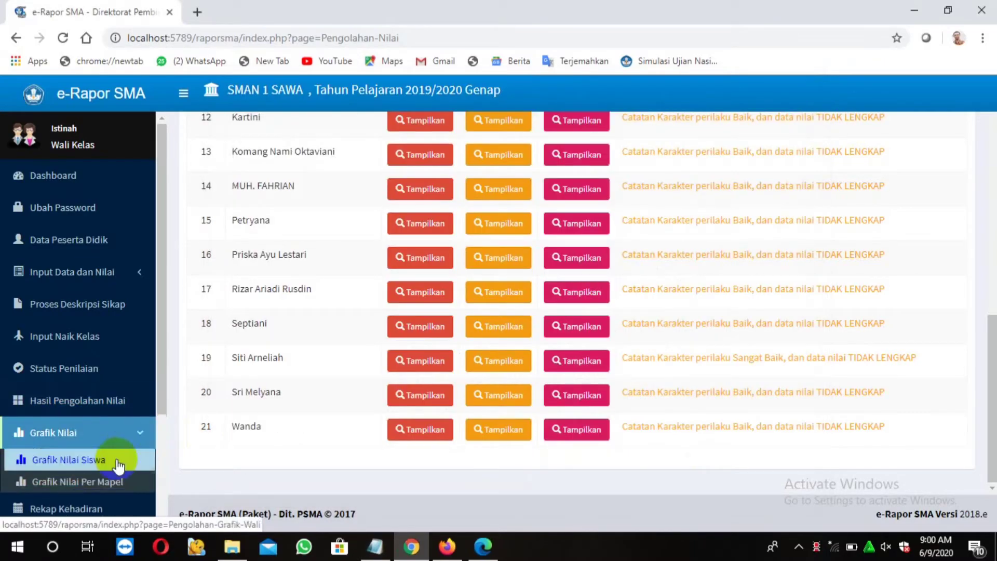
# Show the first XII MIPA 1 student's chart on Grafik Nilai Siswa
pyautogui.click(118, 464)
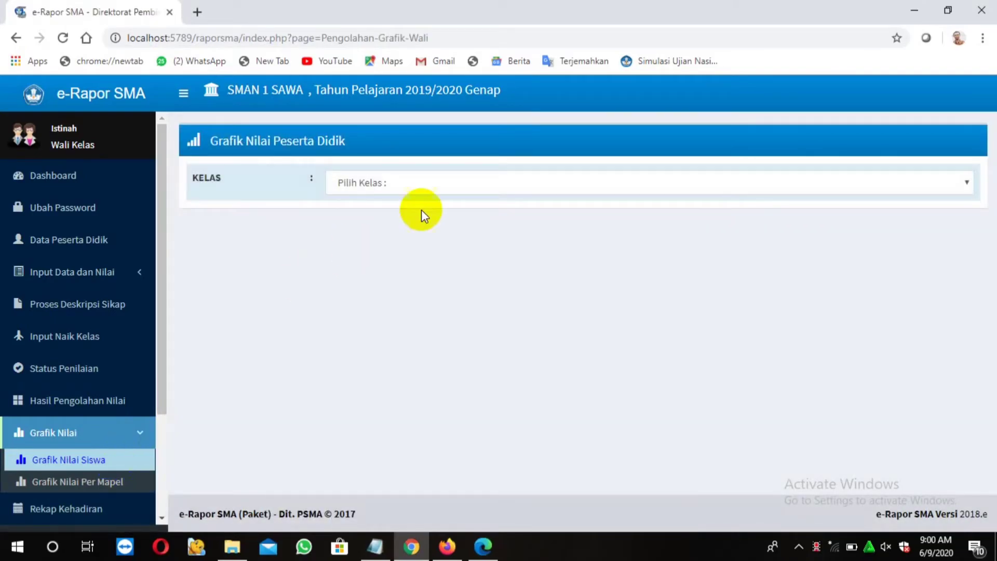
pyautogui.click(426, 181)
pyautogui.click(416, 214)
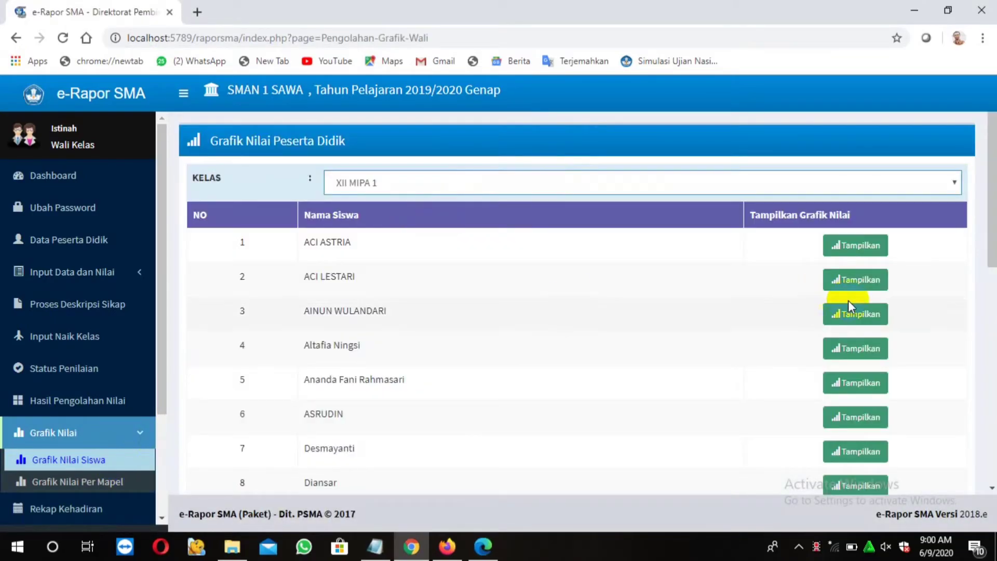
pyautogui.click(847, 251)
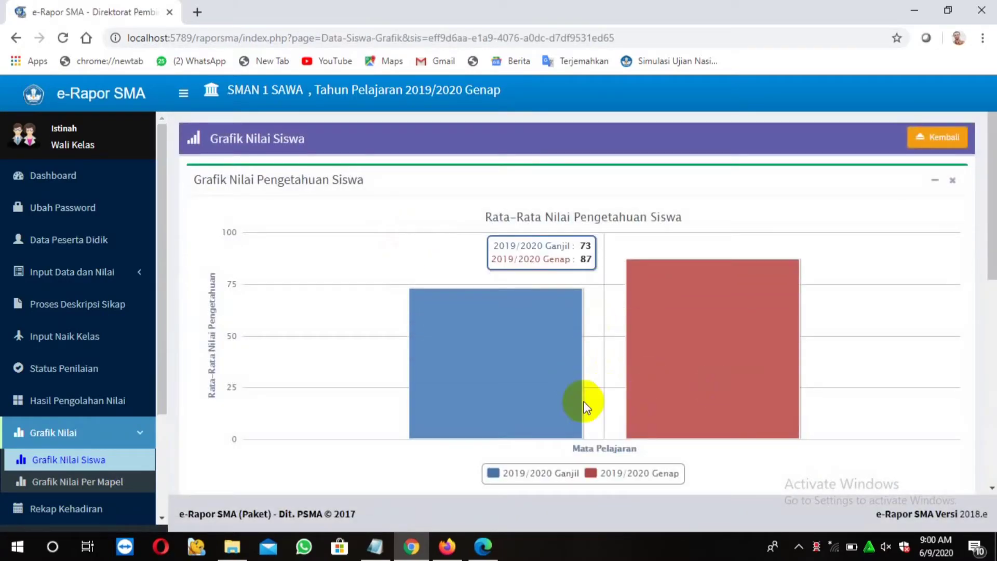
# Chart class XII MIPA 1's Kimia grades on Grafik Nilai Per Mapel
pyautogui.click(127, 481)
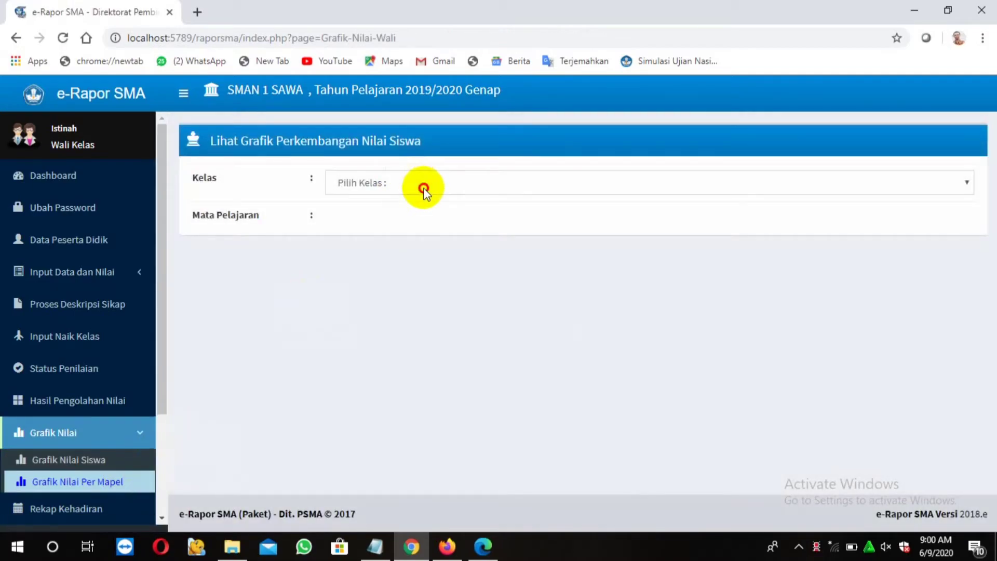
pyautogui.click(423, 192)
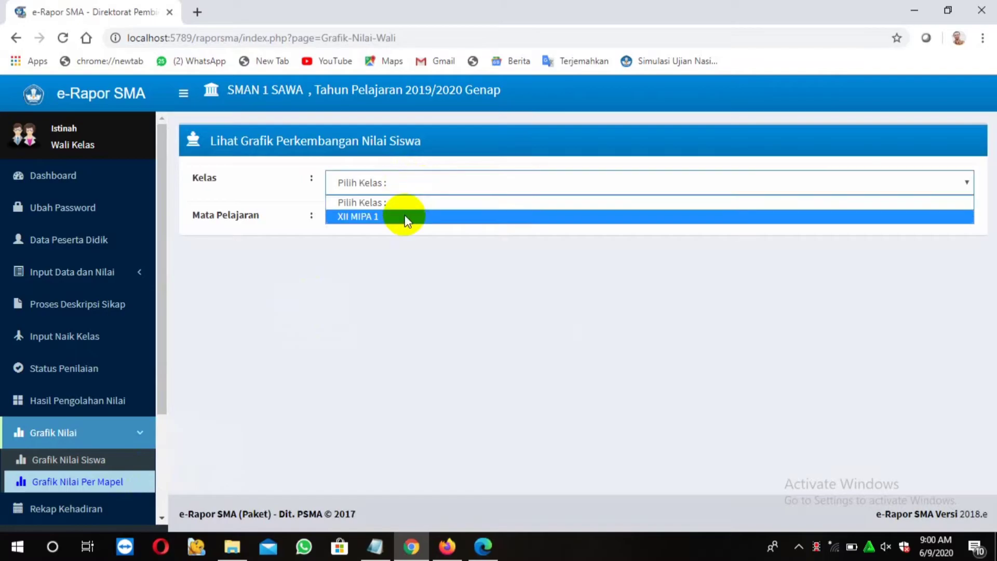
pyautogui.click(404, 215)
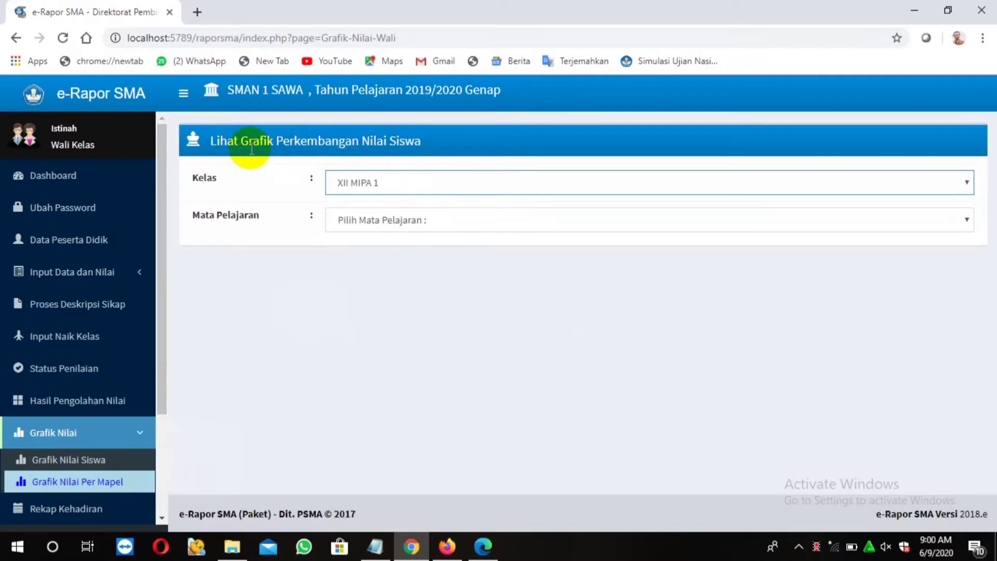
pyautogui.click(432, 221)
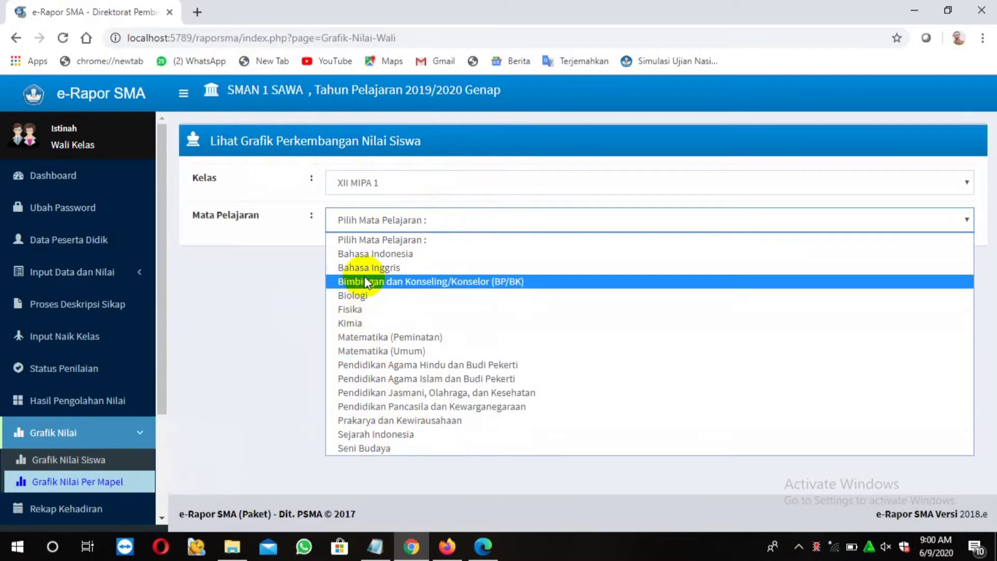
pyautogui.click(356, 322)
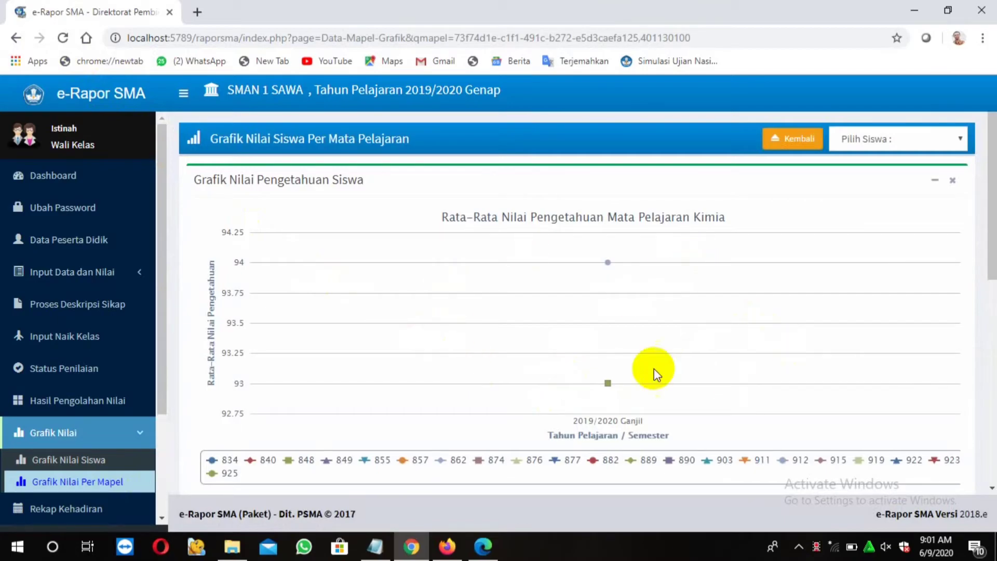
pyautogui.moveTo(504, 362)
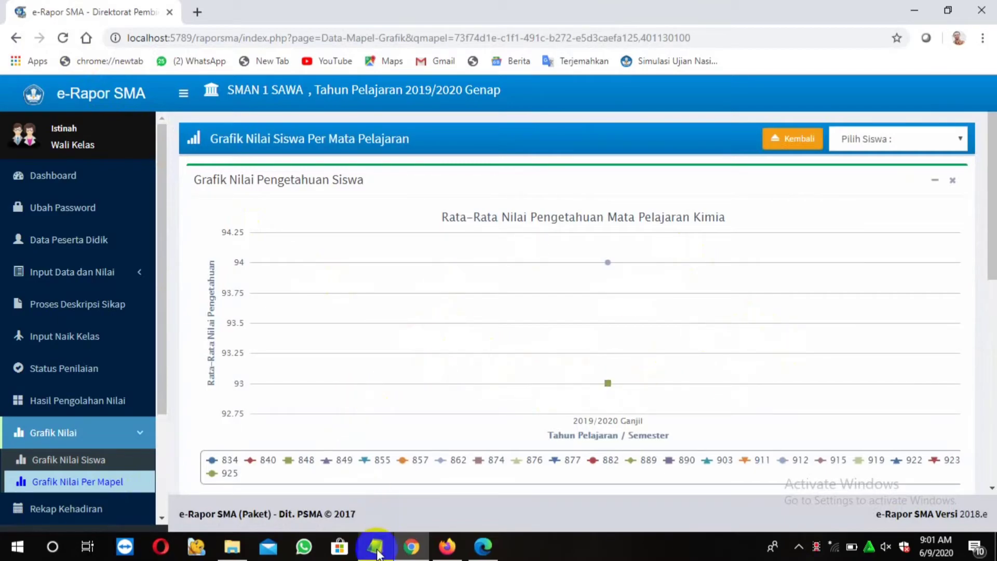
pyautogui.scroll(-8, 830, 263)
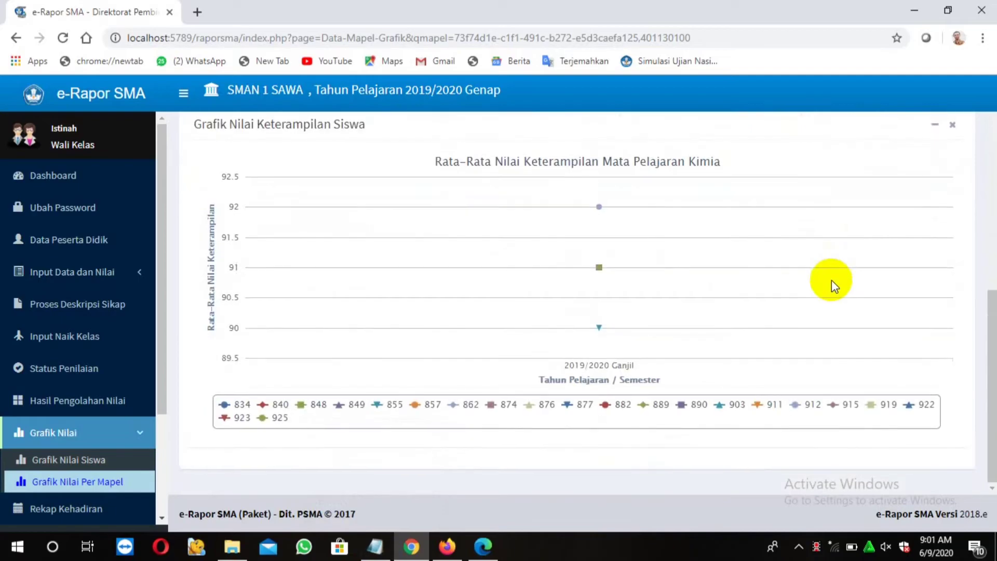
# Highlight tutorial step 11 on attendance recap, then list XII MIPA 1's students on Grafik Nilai Siswa
pyautogui.click(375, 546)
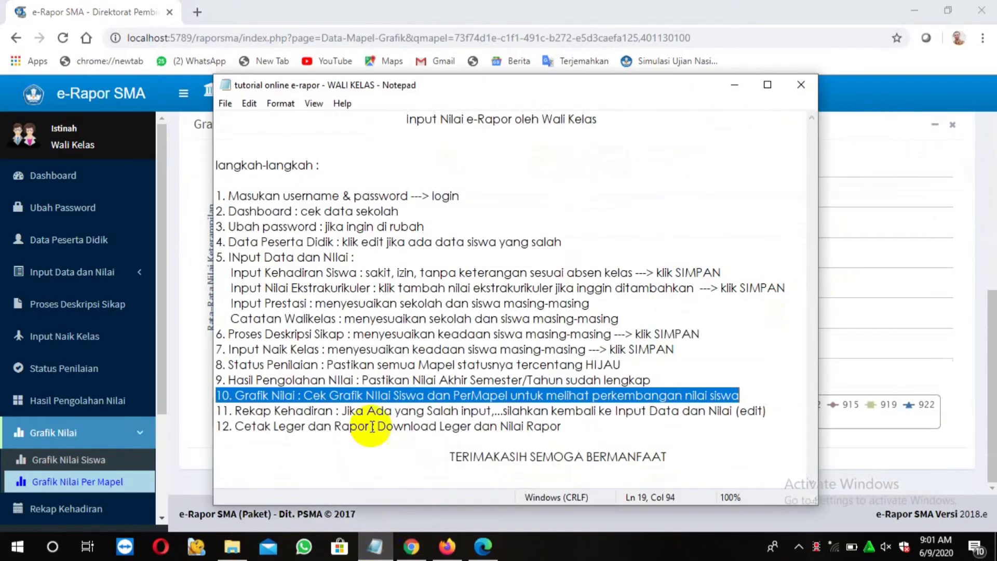
pyautogui.moveTo(224, 411); pyautogui.dragTo(770, 413)
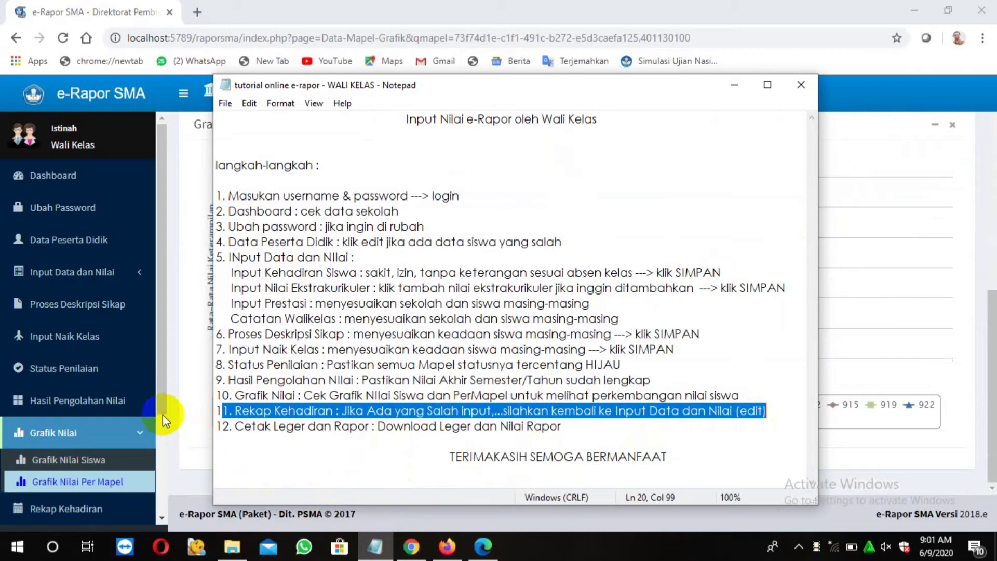
pyautogui.click(102, 462)
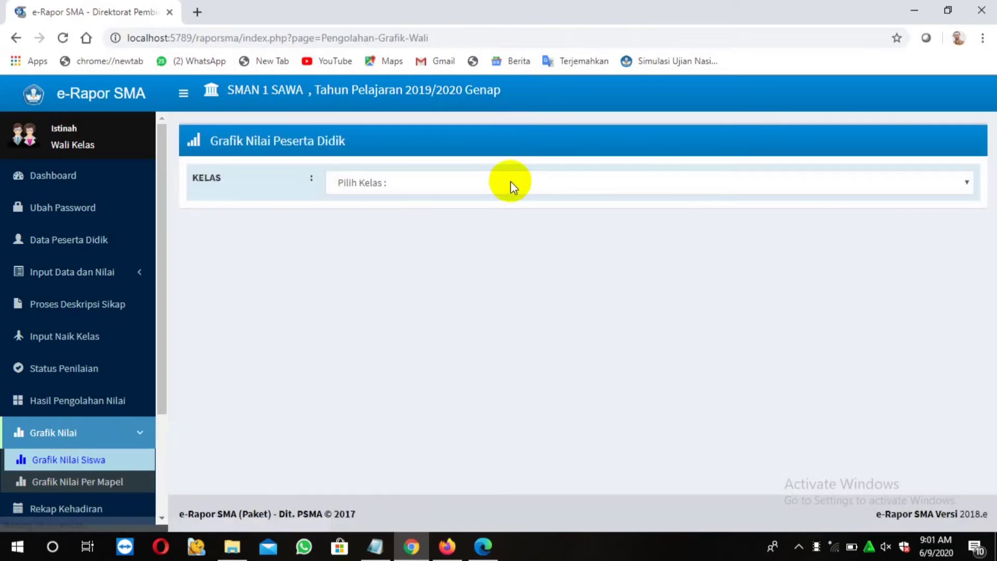
pyautogui.click(510, 183)
pyautogui.click(485, 213)
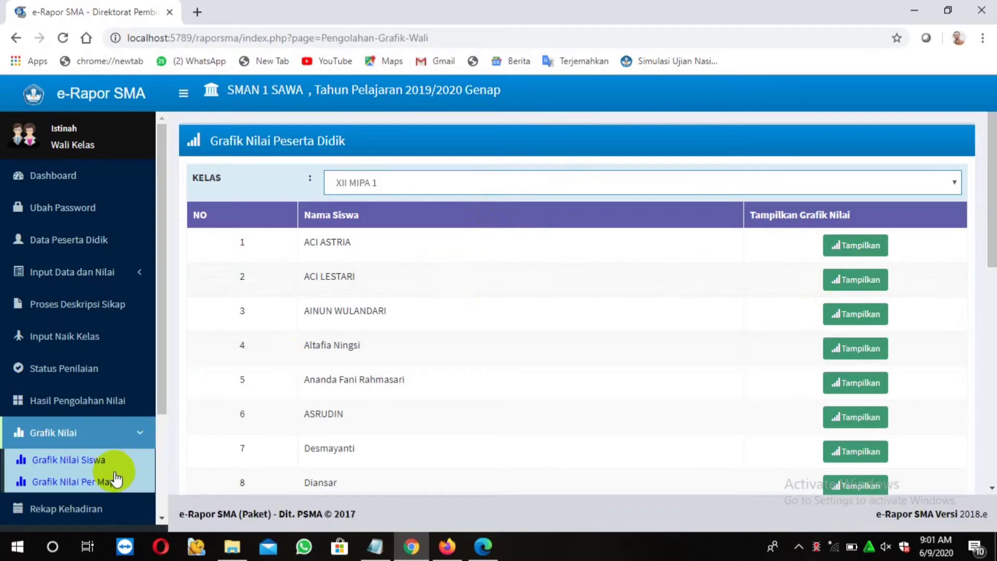
pyautogui.scroll(-3, 119, 405)
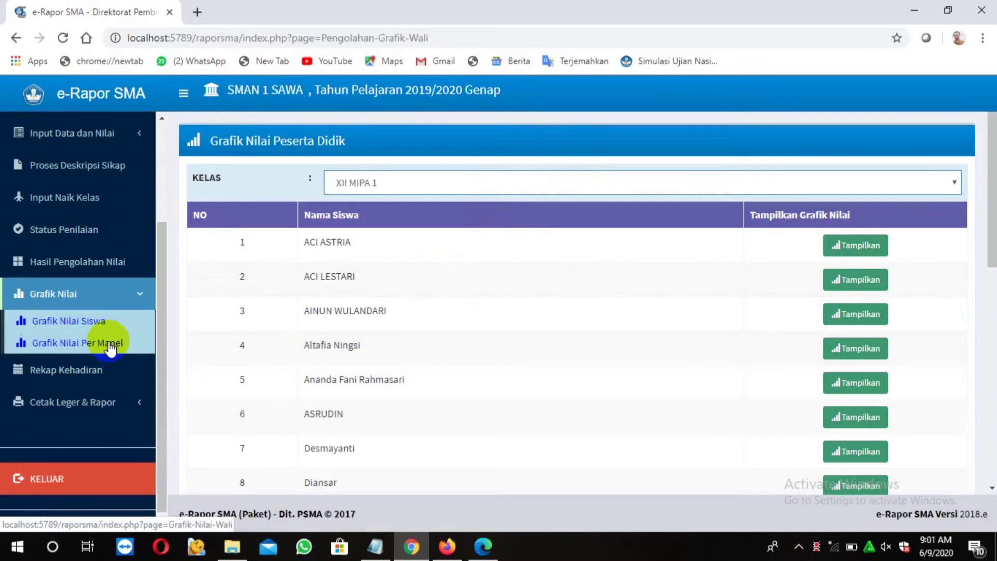
# Review XII MIPA 1's Rekap Kehadiran table, then highlight tutorial step 12, Cetak Leger dan Rapor
pyautogui.click(104, 374)
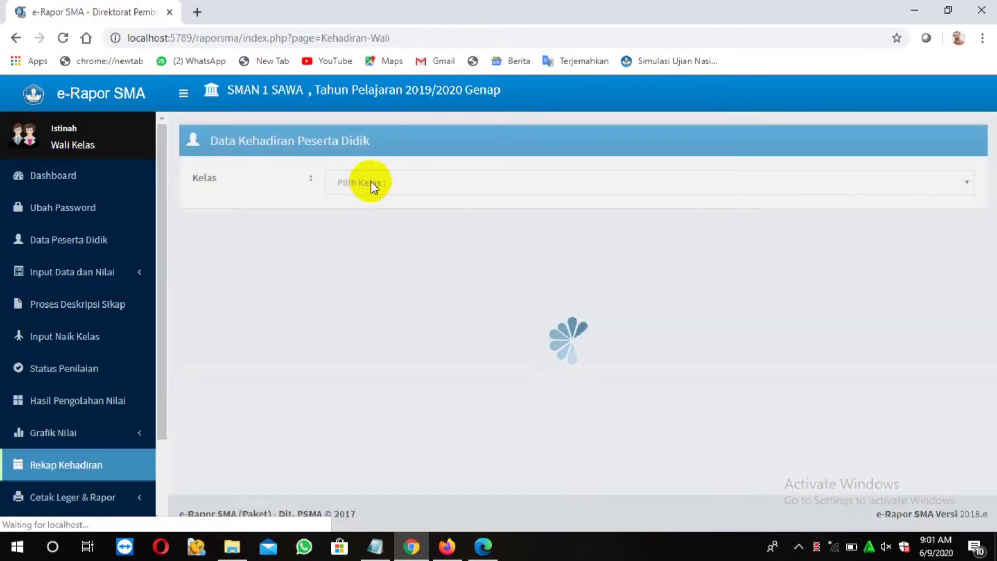
pyautogui.click(425, 184)
pyautogui.click(401, 218)
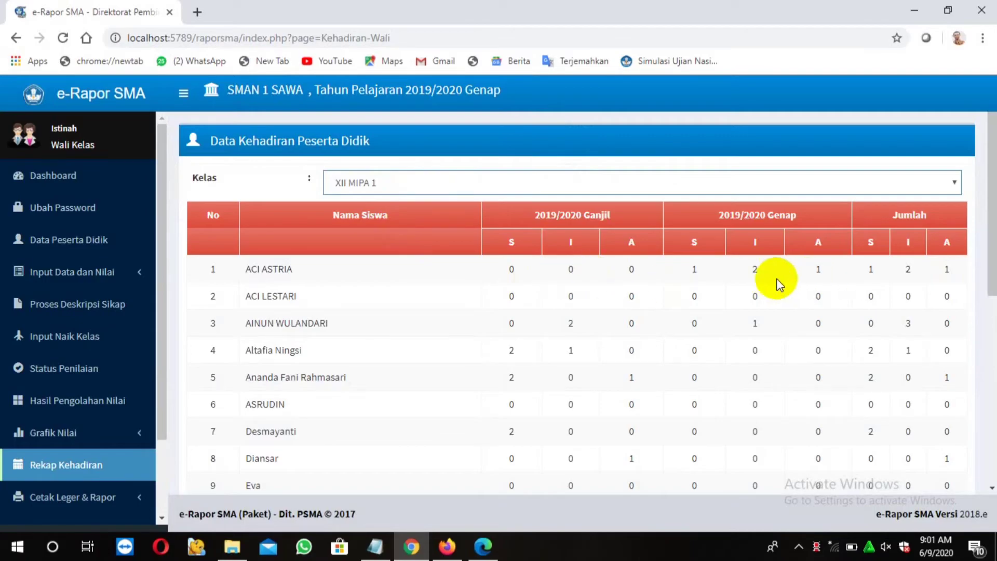
pyautogui.scroll(-5, 769, 310)
pyautogui.scroll(-3, 777, 369)
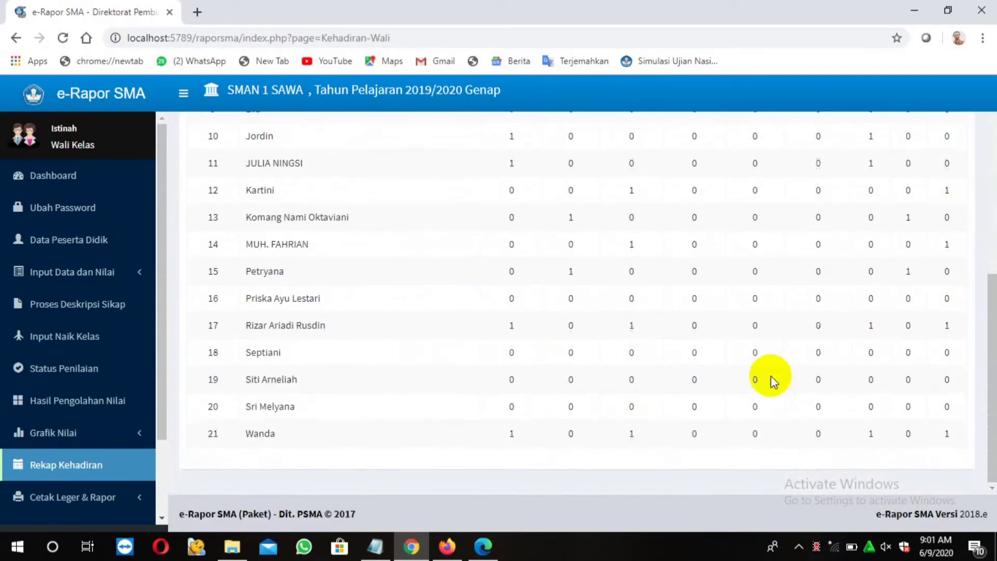
pyautogui.scroll(2, 768, 379)
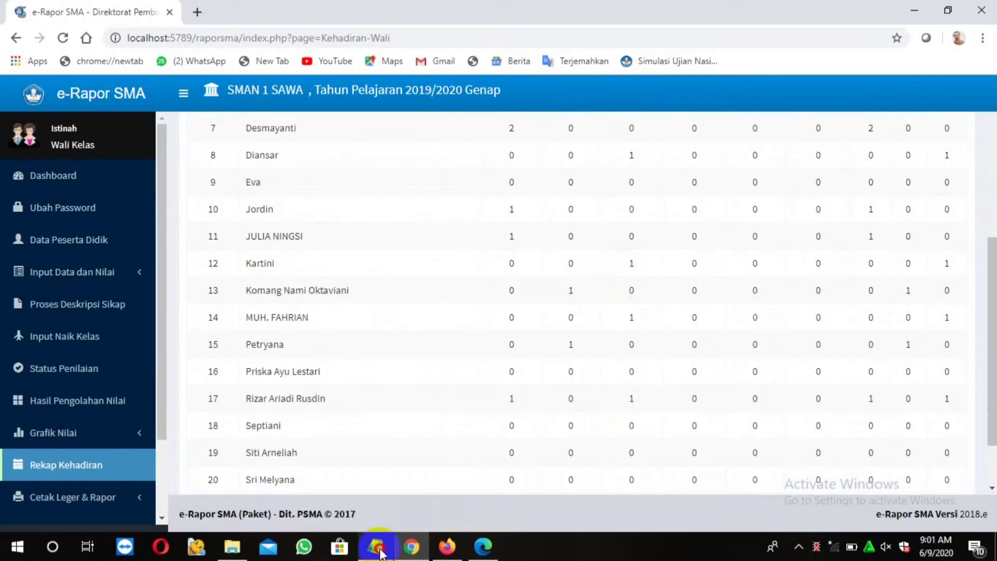
pyautogui.click(375, 545)
pyautogui.moveTo(220, 430); pyautogui.dragTo(537, 440)
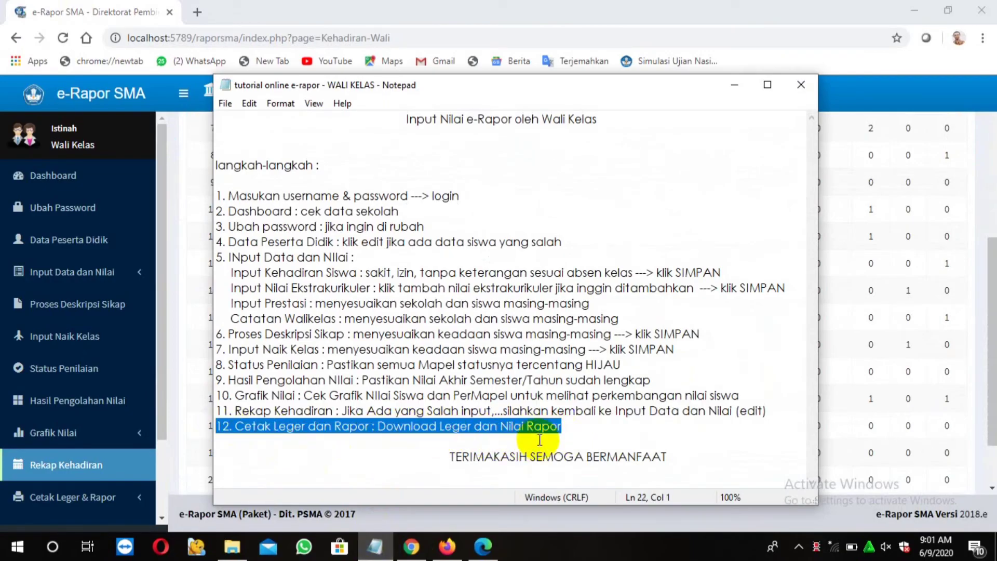
# Open the report-card printing page under Cetak Leger & Rapor
pyautogui.moveTo(163, 431); pyautogui.dragTo(164, 483)
pyautogui.click(86, 439)
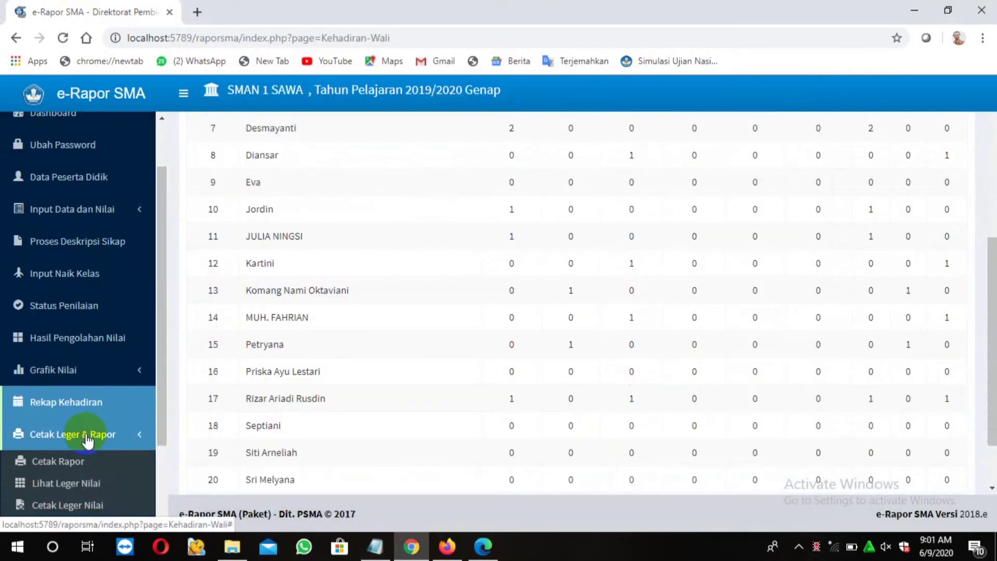
pyautogui.moveTo(164, 419); pyautogui.dragTo(166, 483)
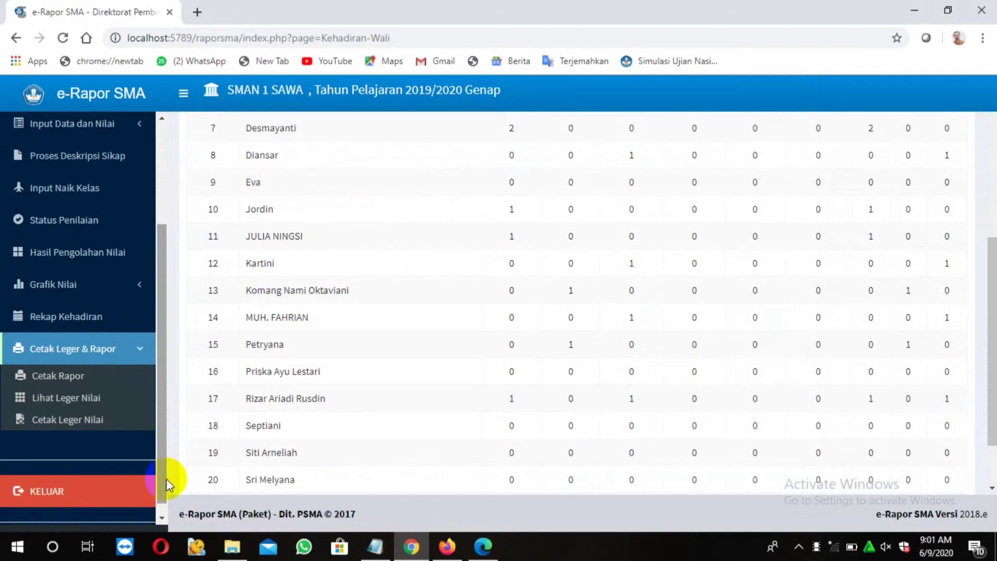
pyautogui.click(99, 376)
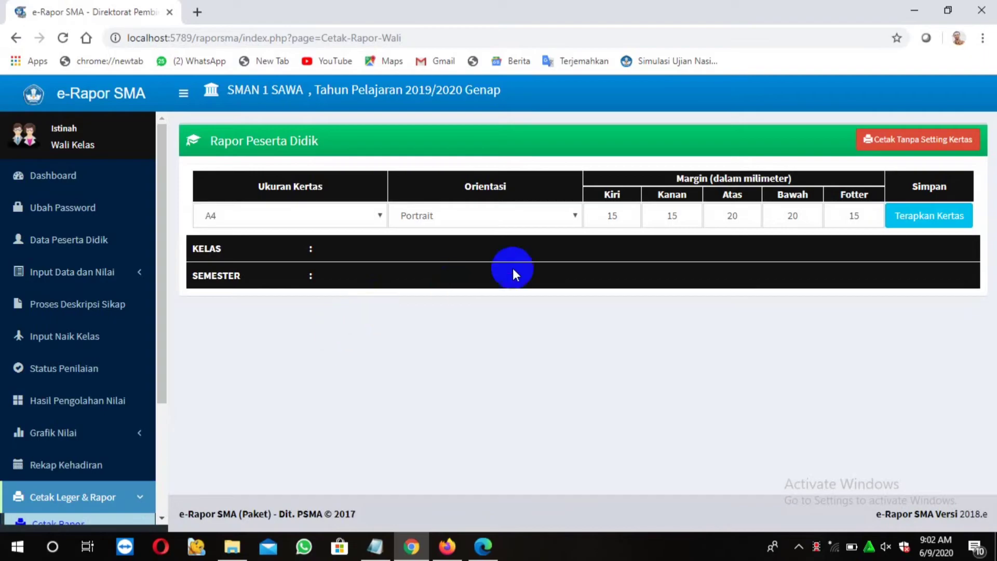
# Keep A4 paper and Portrait orientation, then choose Cetak Tanpa Setting Kertas
pyautogui.click(365, 217)
pyautogui.click(375, 216)
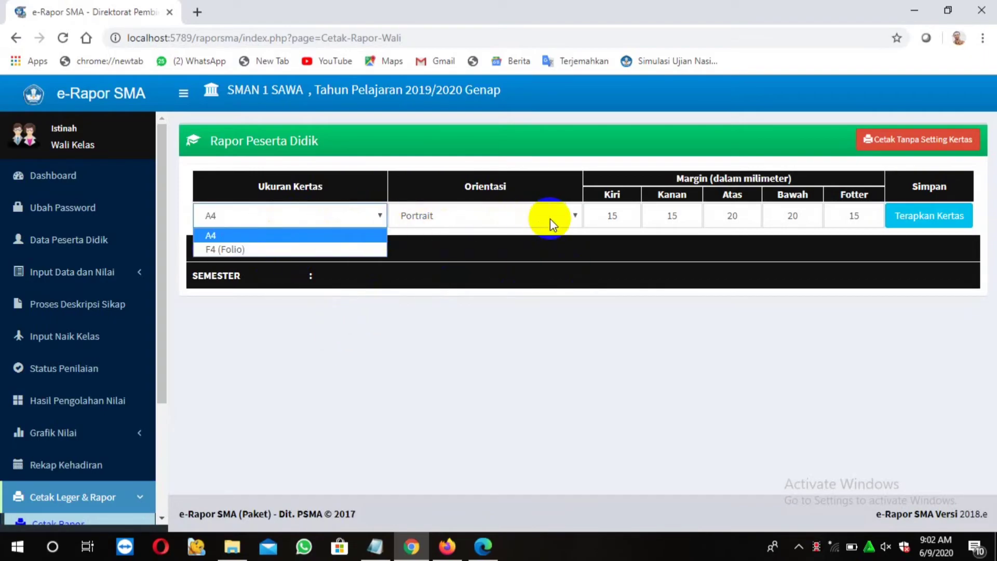
pyautogui.click(574, 217)
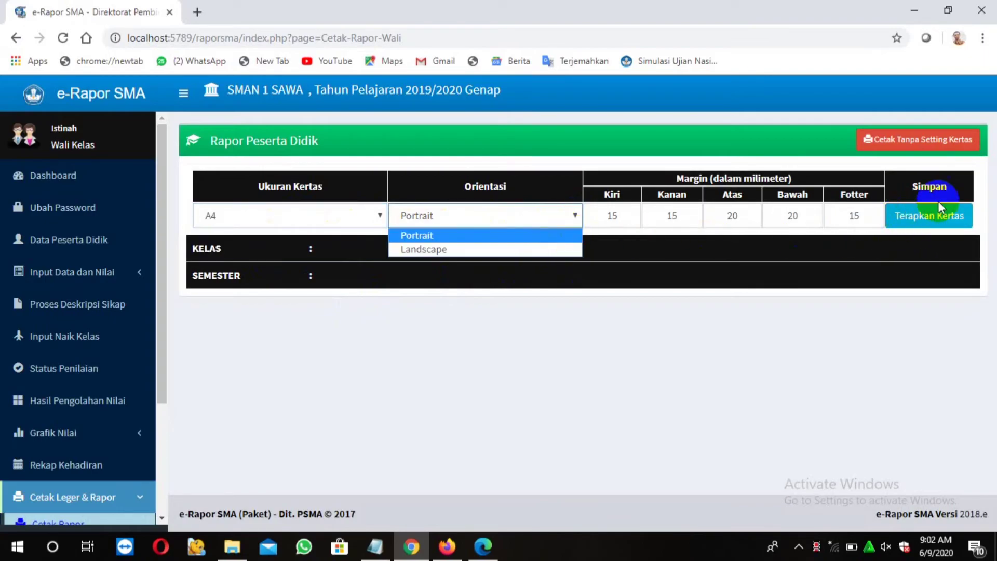
pyautogui.click(781, 319)
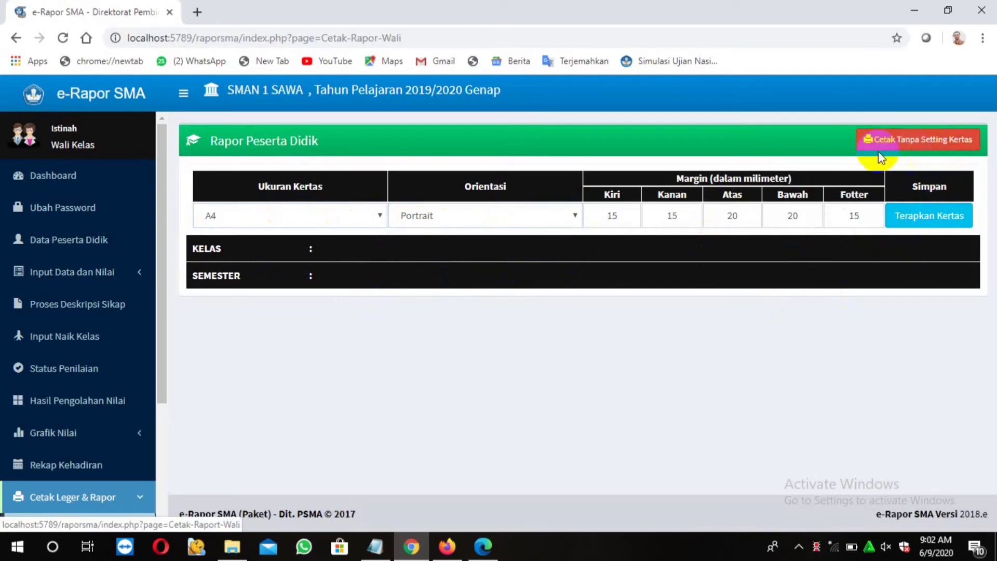
pyautogui.click(922, 150)
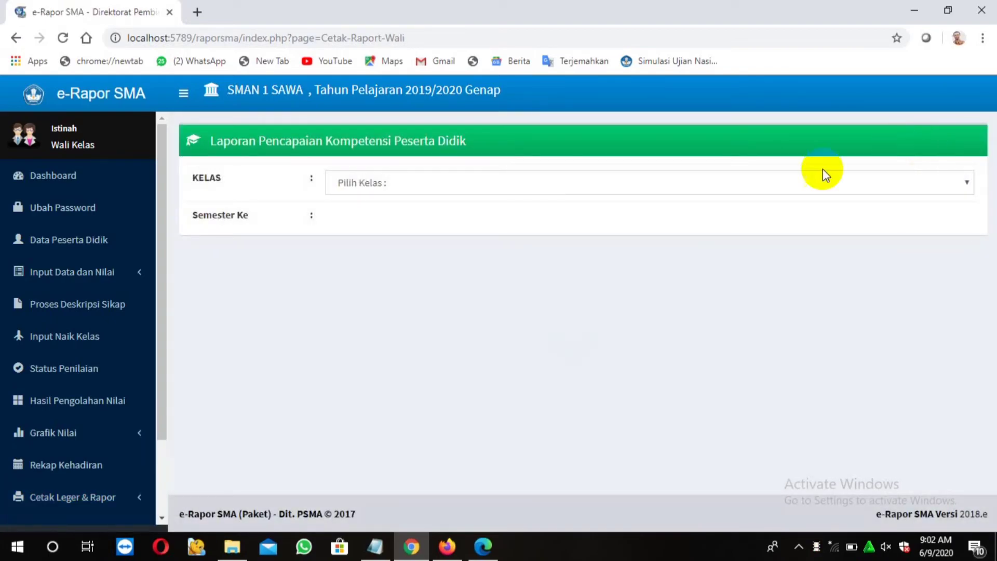
# List XII MIPA 1's Semester 6 report cards and download row 3's Nilai Rapor PDF
pyautogui.click(963, 182)
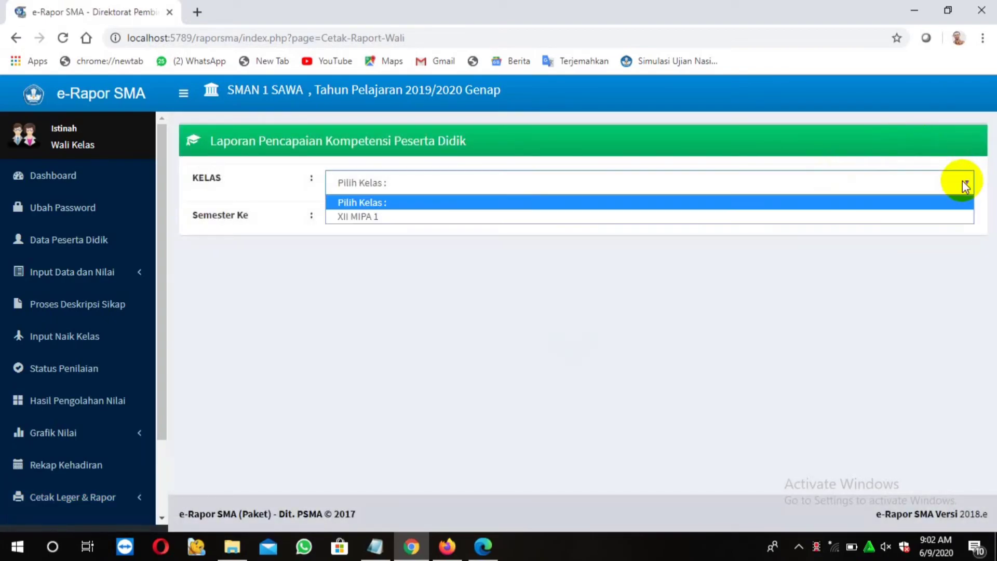
pyautogui.click(763, 218)
pyautogui.click(641, 218)
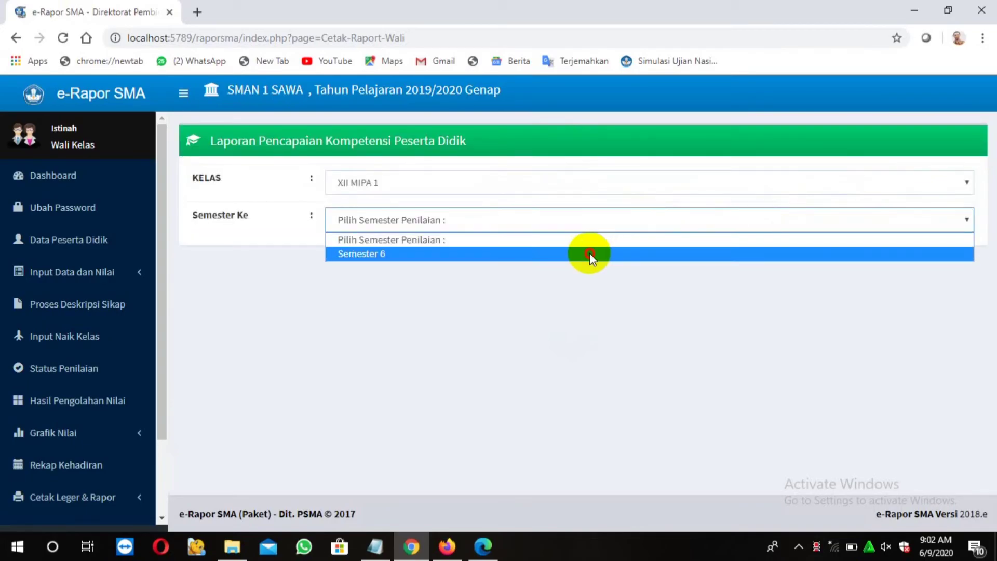
pyautogui.click(590, 253)
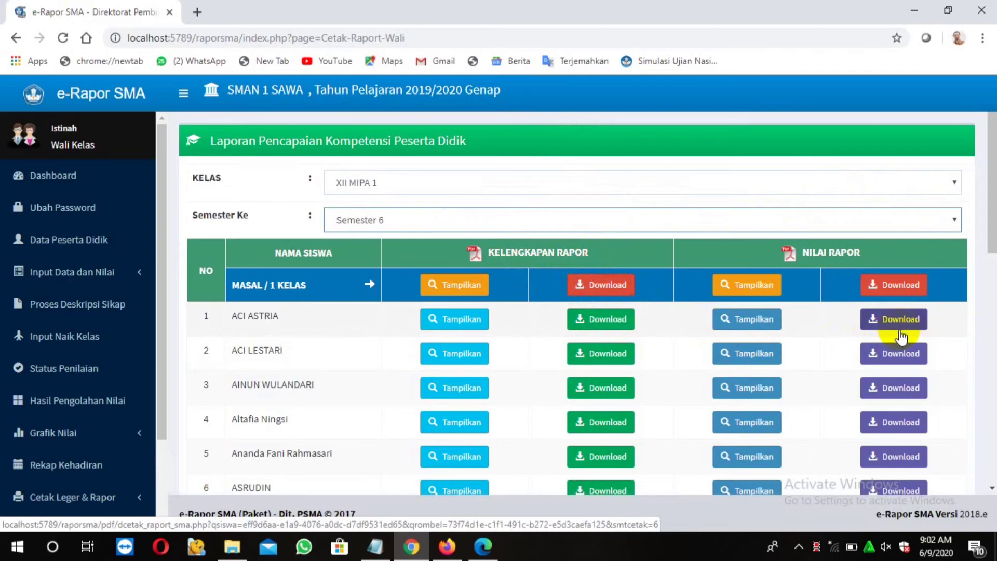
pyautogui.click(892, 393)
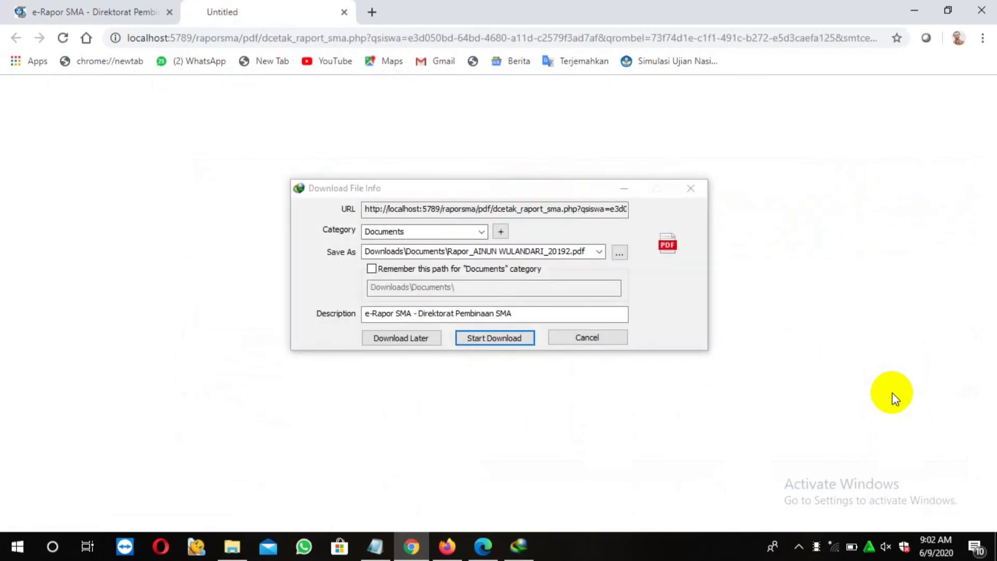
# Start the third student's report PDF download in IDM, then switch to the report PDFs in Edge
pyautogui.click(500, 339)
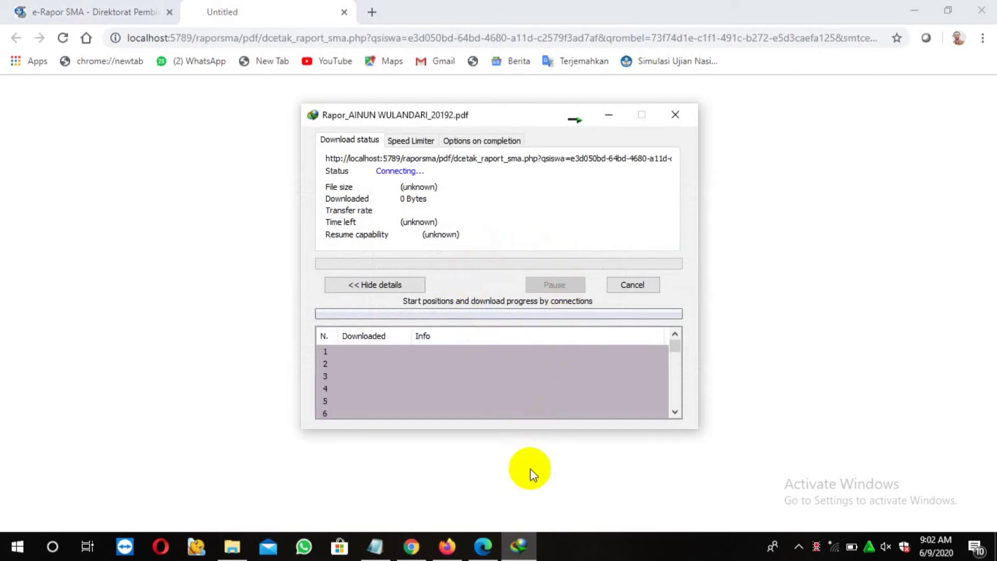
pyautogui.moveTo(485, 551)
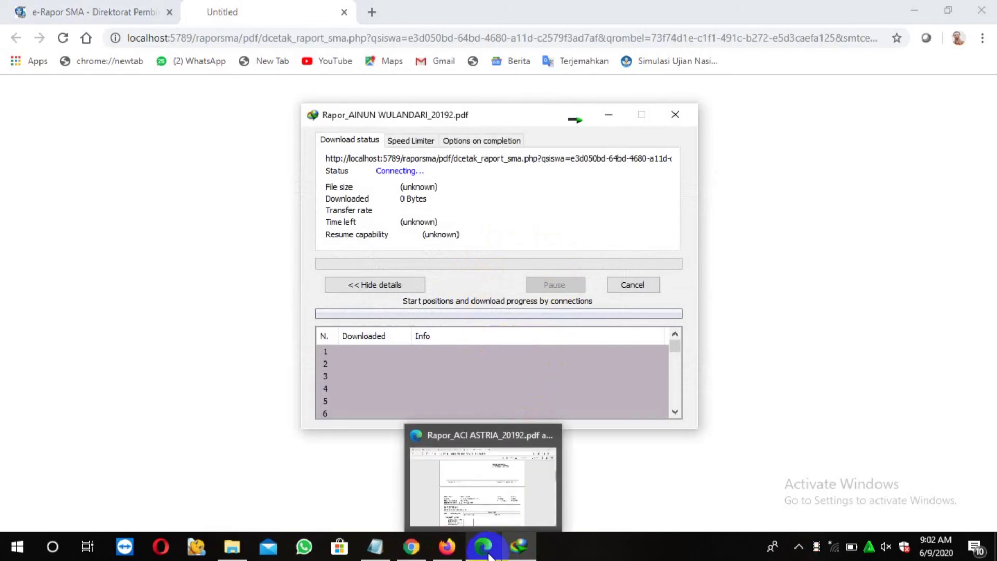
pyautogui.click(482, 485)
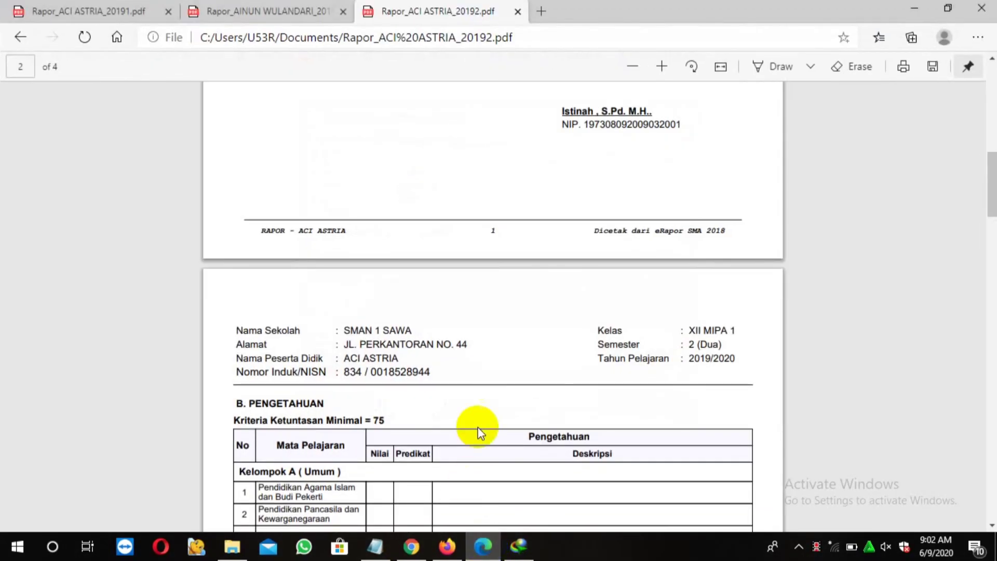
# Open the newly downloaded Semester 2 report PDF in Edge and read all 4 pages
pyautogui.click(275, 14)
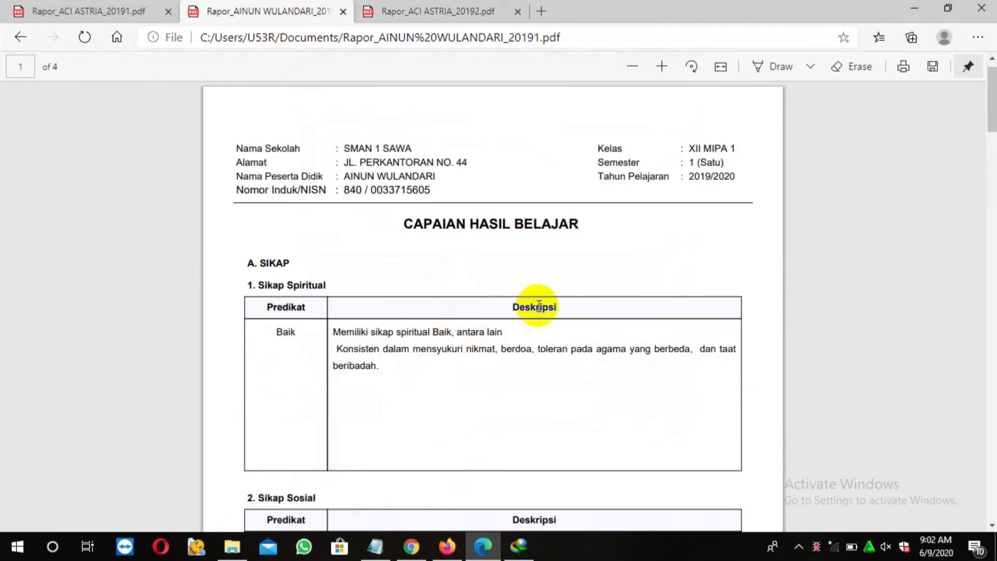
pyautogui.scroll(-8, 537, 298)
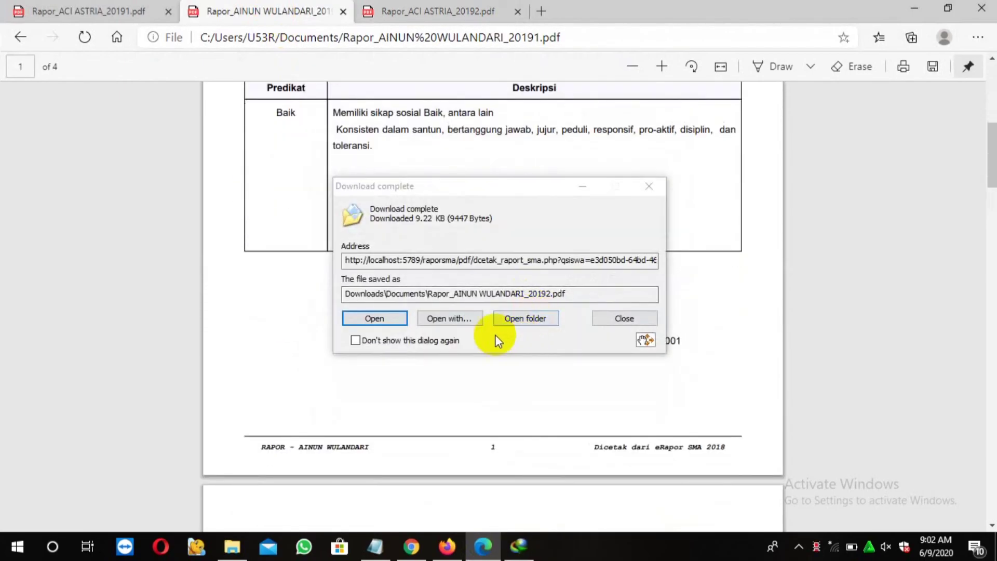
pyautogui.click(387, 320)
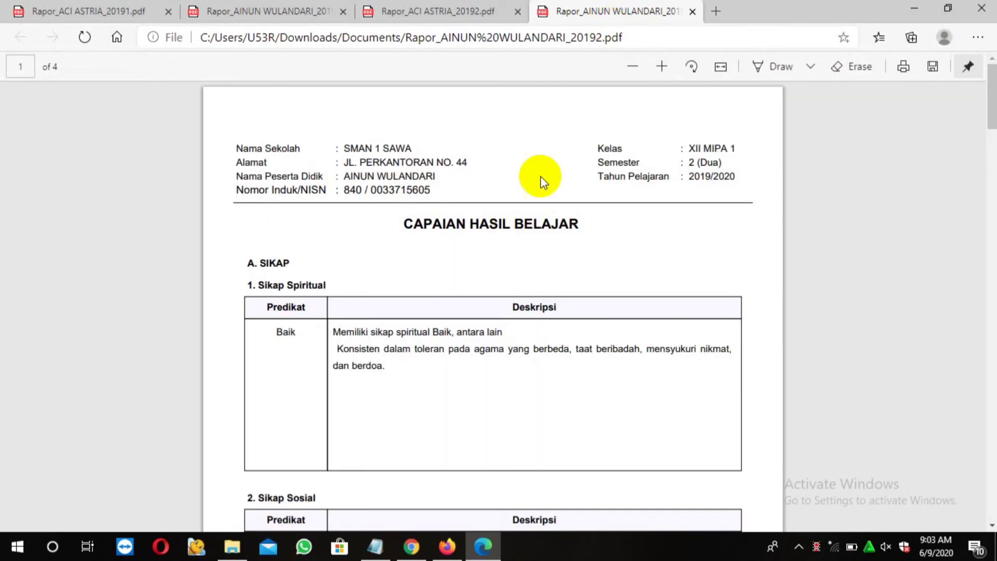
pyautogui.scroll(-10, 516, 364)
pyautogui.scroll(-15, 512, 375)
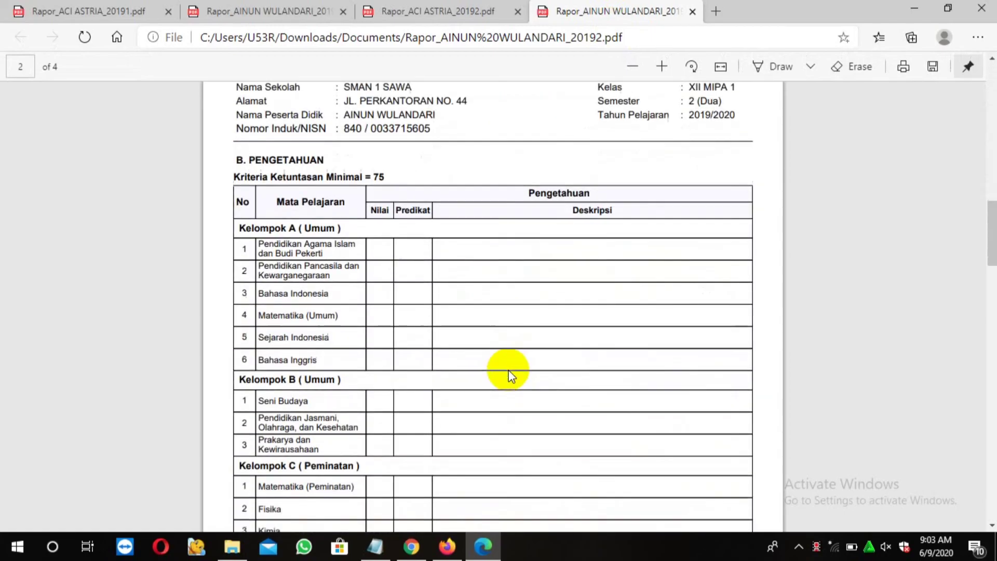
pyautogui.scroll(-15, 506, 376)
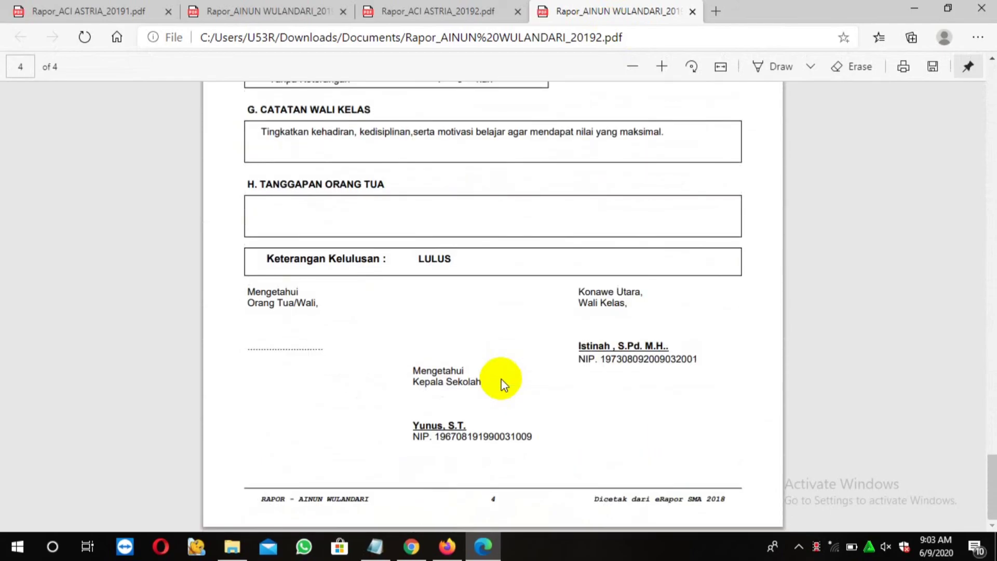
pyautogui.click(411, 553)
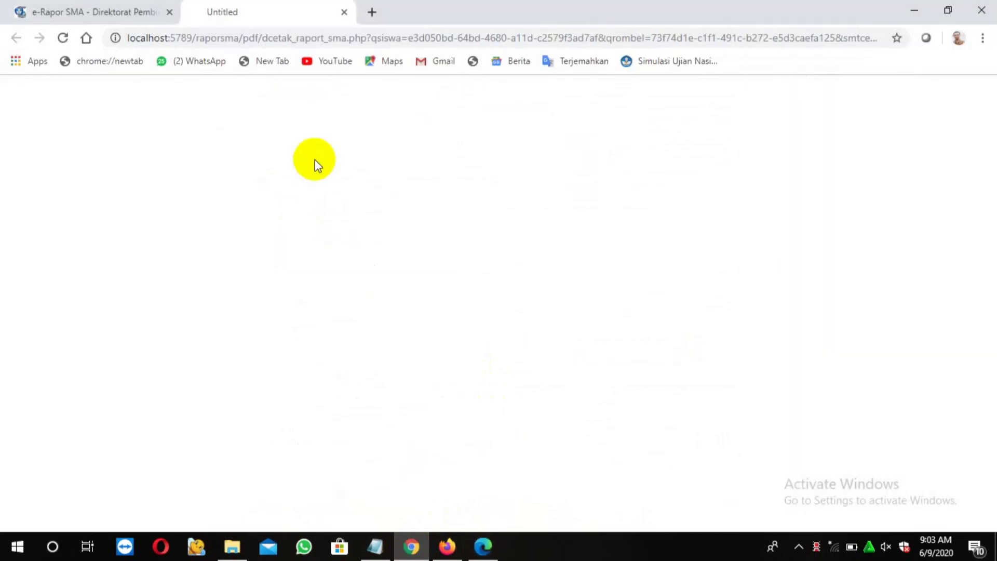
# Return to the XII MIPA 1 report-card list tab and expand Cetak Leger & Rapor
pyautogui.click(154, 15)
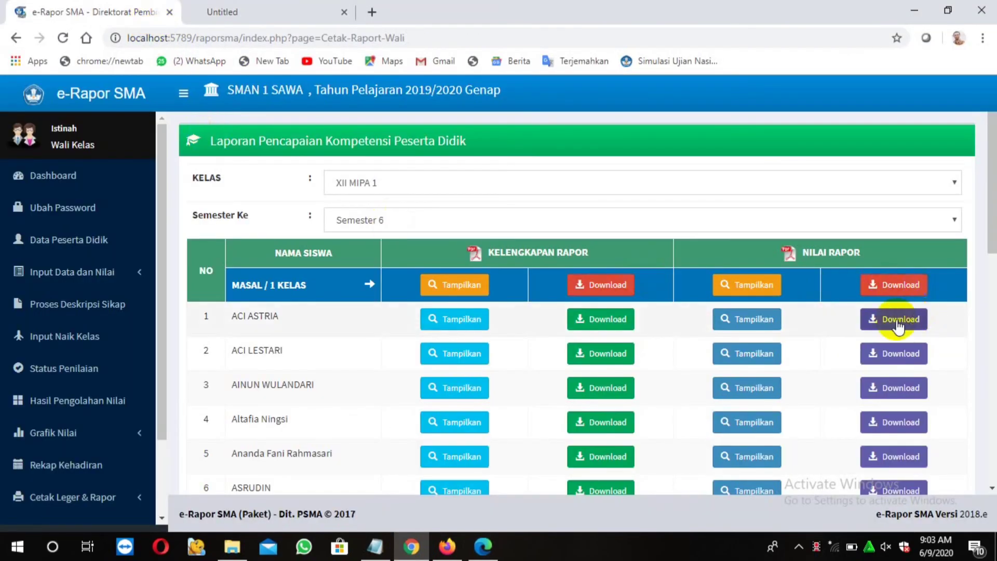
pyautogui.scroll(-10, 675, 359)
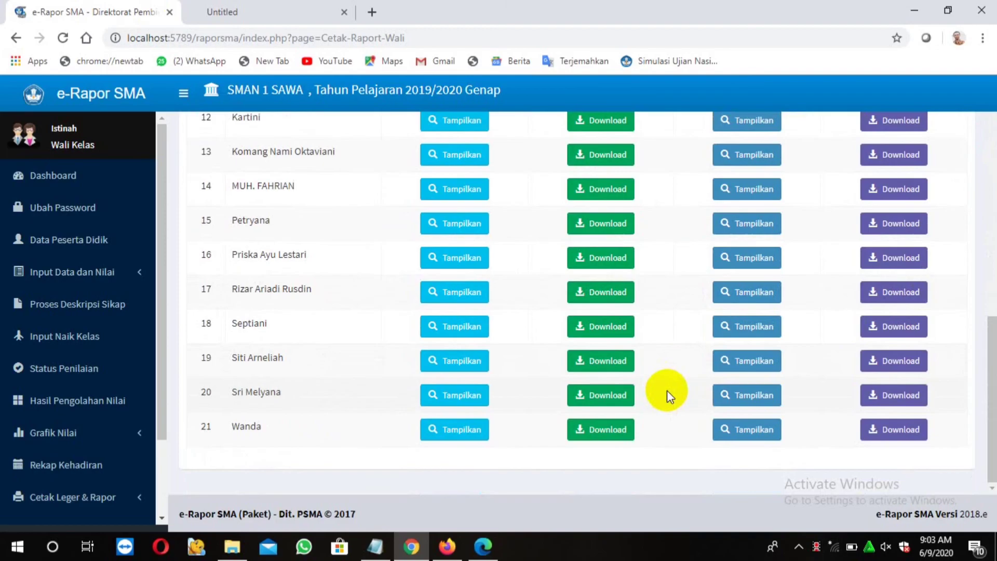
pyautogui.moveTo(160, 430); pyautogui.dragTo(162, 512)
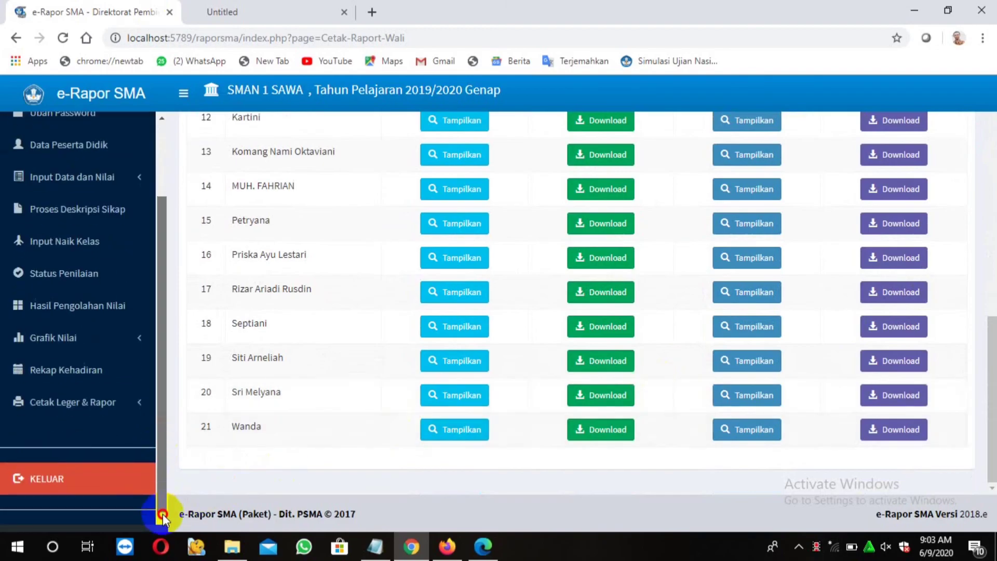
pyautogui.click(130, 410)
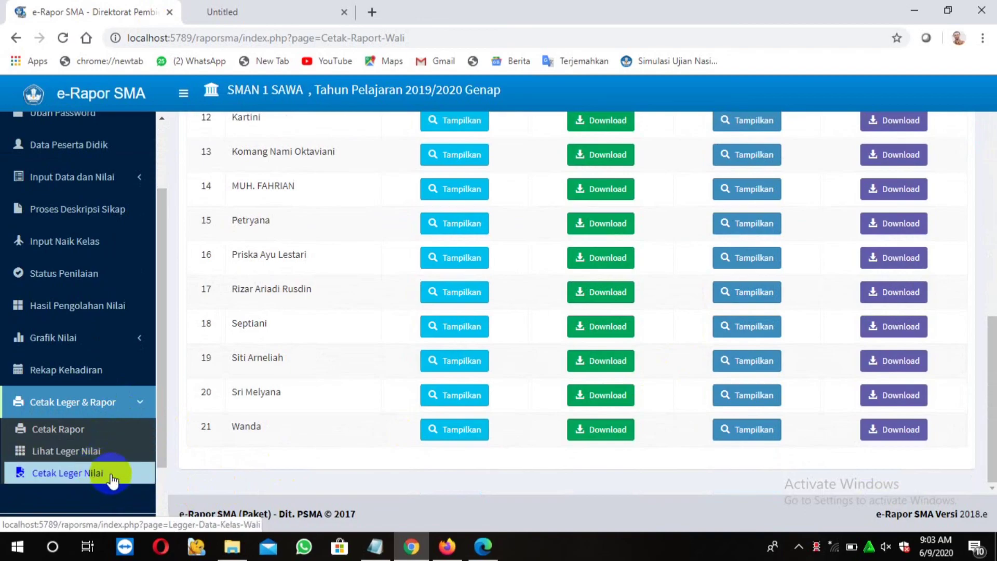
pyautogui.click(163, 506)
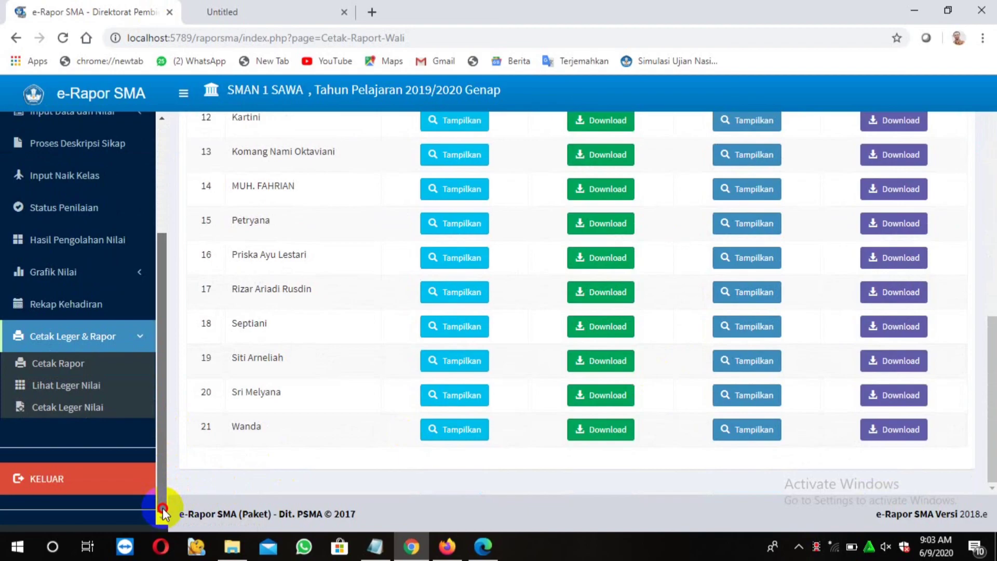
# Highlight the TERIMAKASIH closing line, minimize Notepad, and log out via KELUAR
pyautogui.click(376, 549)
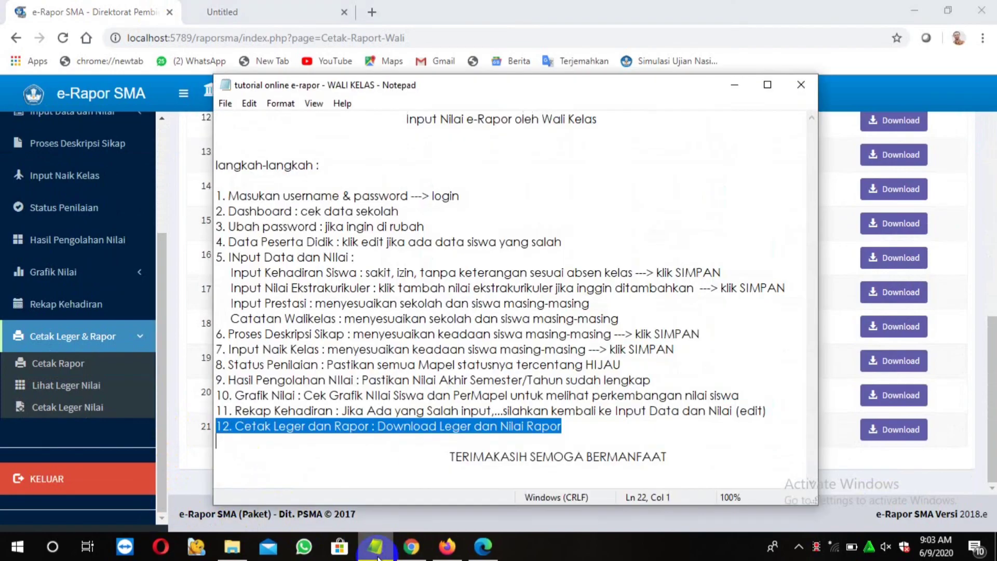
pyautogui.click(450, 456)
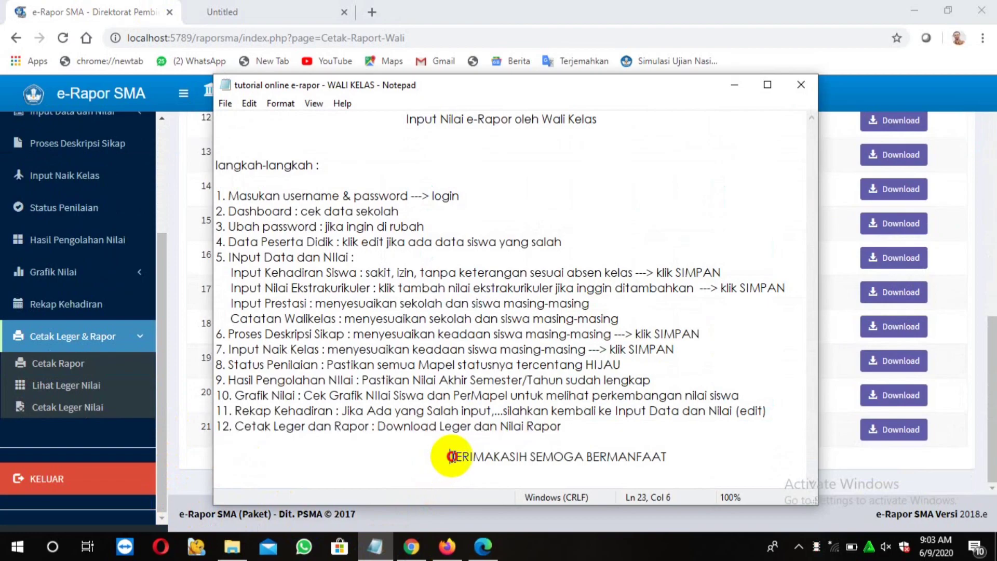
pyautogui.moveTo(451, 456); pyautogui.dragTo(673, 459)
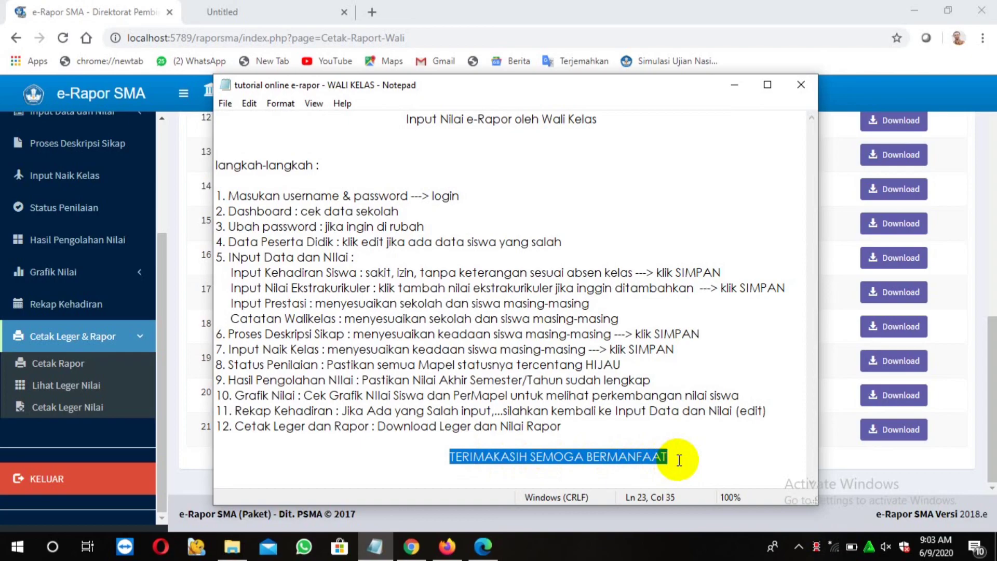
pyautogui.click(734, 84)
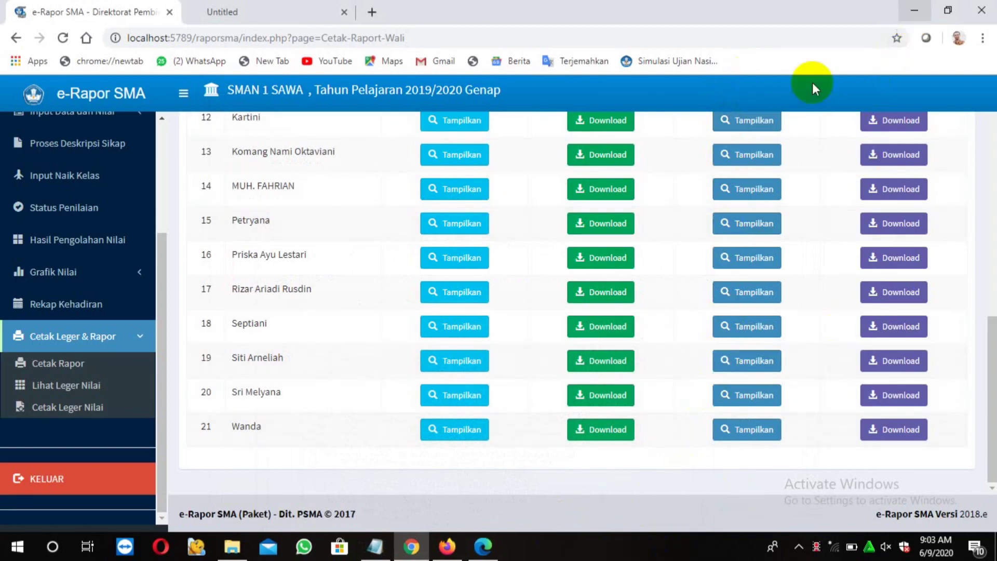
pyautogui.click(96, 479)
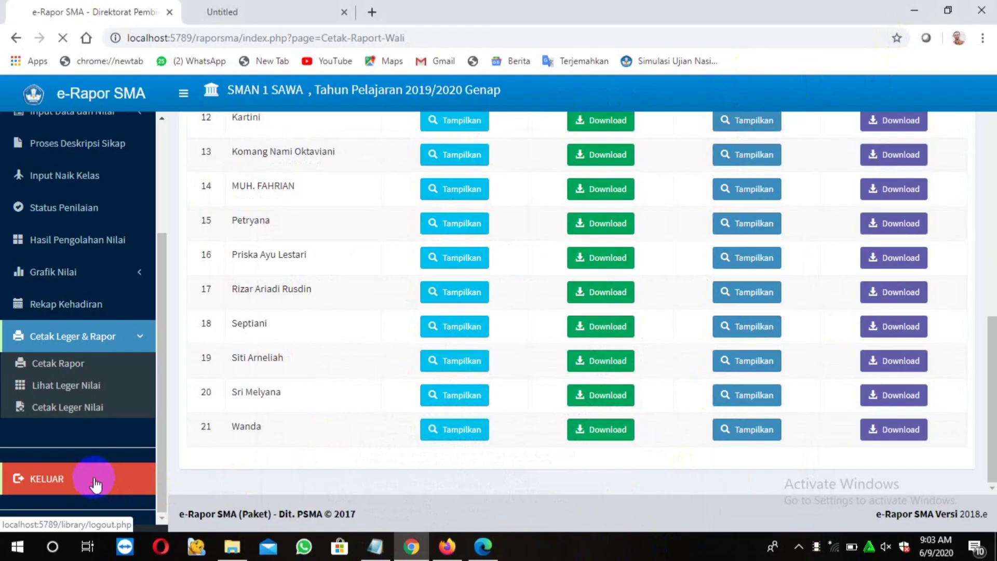